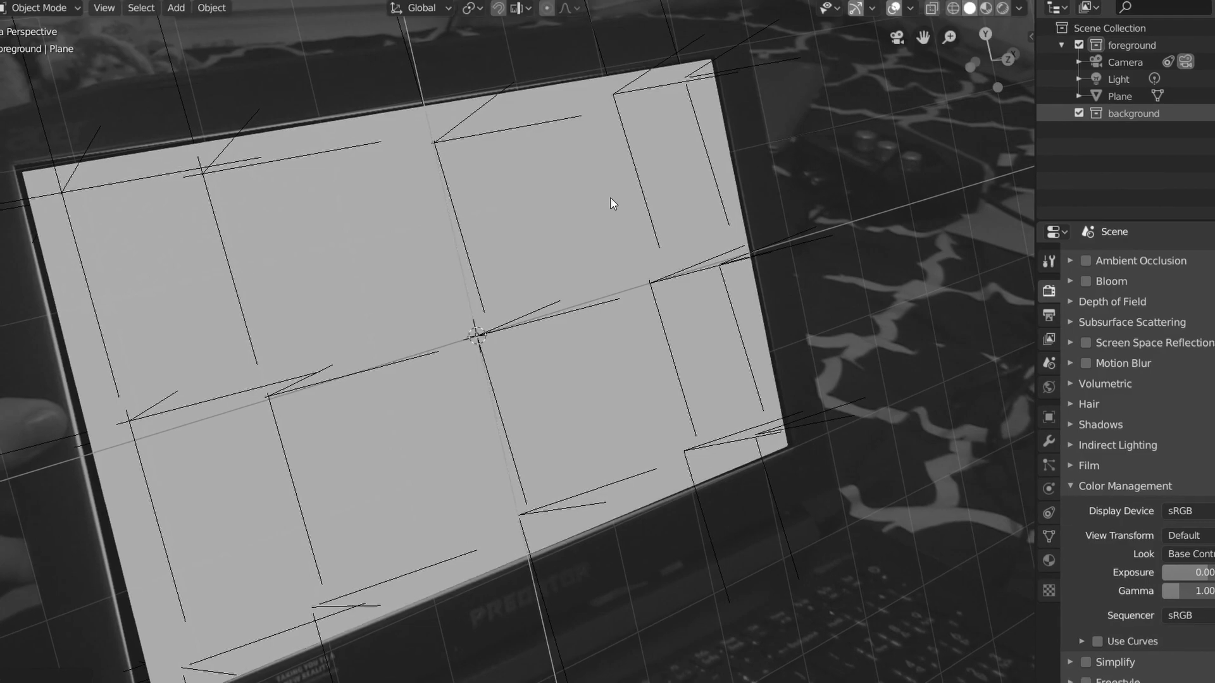
pyautogui.write('sx1.')
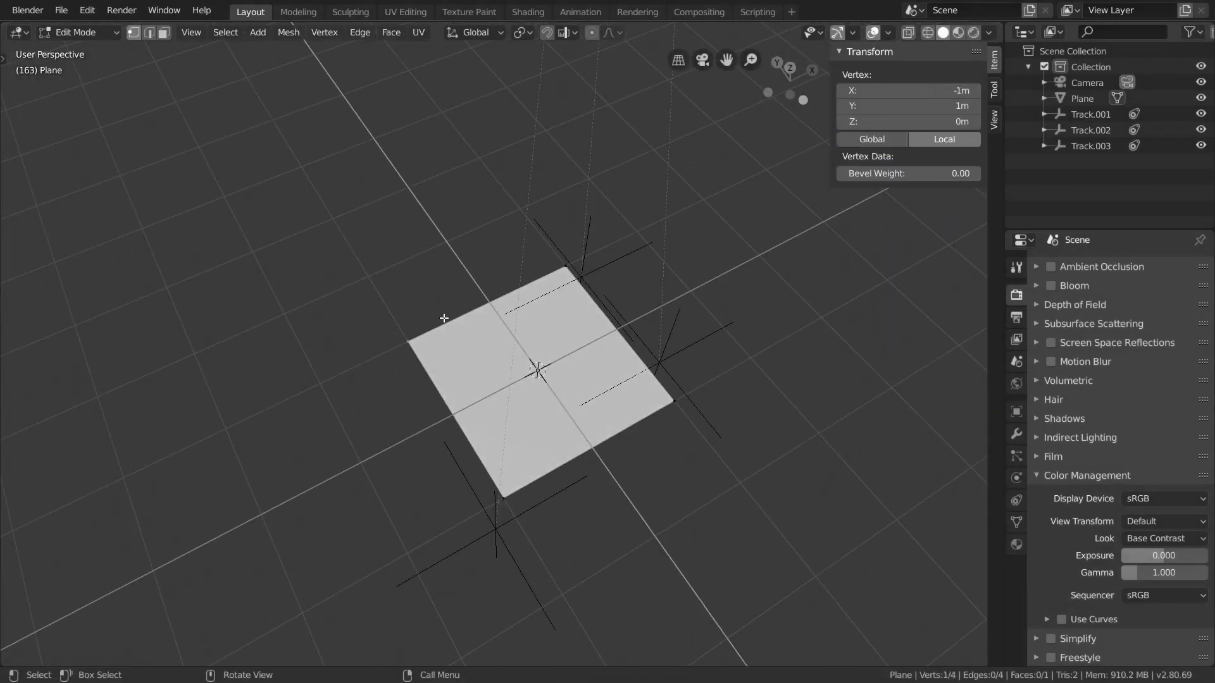
pyautogui.click(443, 323)
pyautogui.press('a')
pyautogui.press('f')
pyautogui.moveTo(464, 540); pyautogui.dragTo(480, 405, button='middle')
pyautogui.click(540, 388)
pyautogui.click(548, 32)
pyautogui.press('g')
pyautogui.click(165, 407)
pyautogui.moveTo(721, 352); pyautogui.dragTo(813, 309)
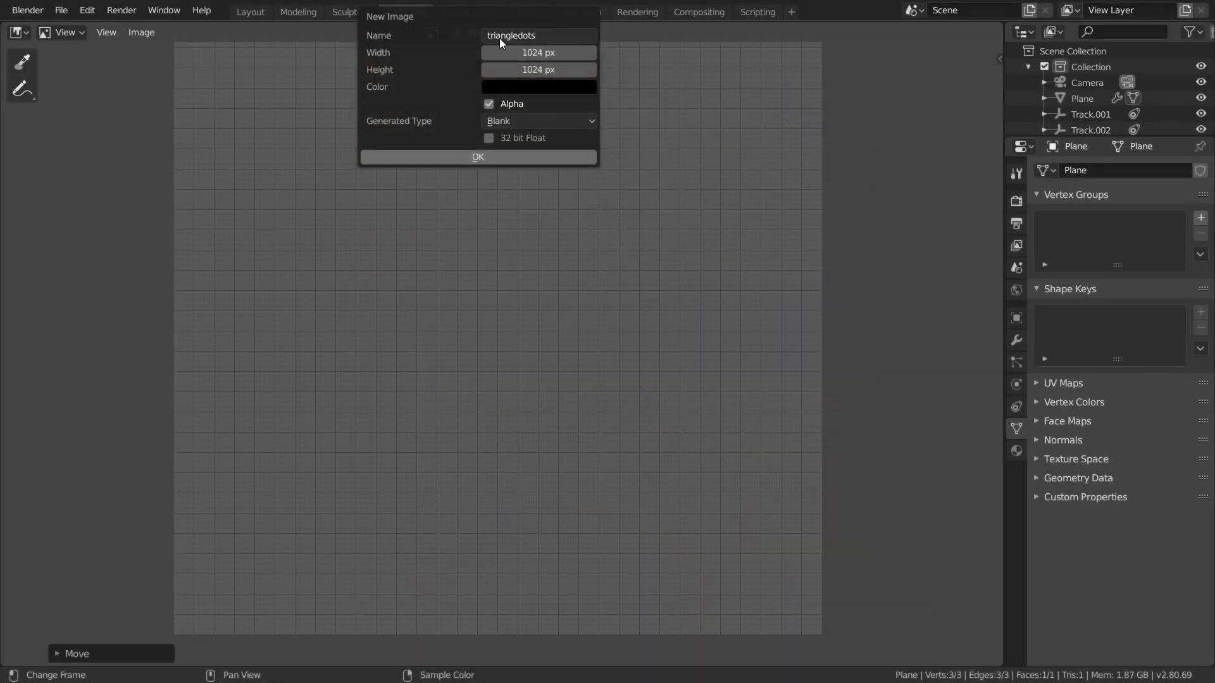
pyautogui.click(480, 156)
pyautogui.click(61, 31)
pyautogui.click(62, 67)
pyautogui.scroll(2, 501, 330)
pyautogui.hotkey('shift', 'f')
pyautogui.click(456, 332)
pyautogui.scroll(-2, 556, 410)
pyautogui.click(512, 222)
pyautogui.click(506, 299)
pyautogui.click(525, 387)
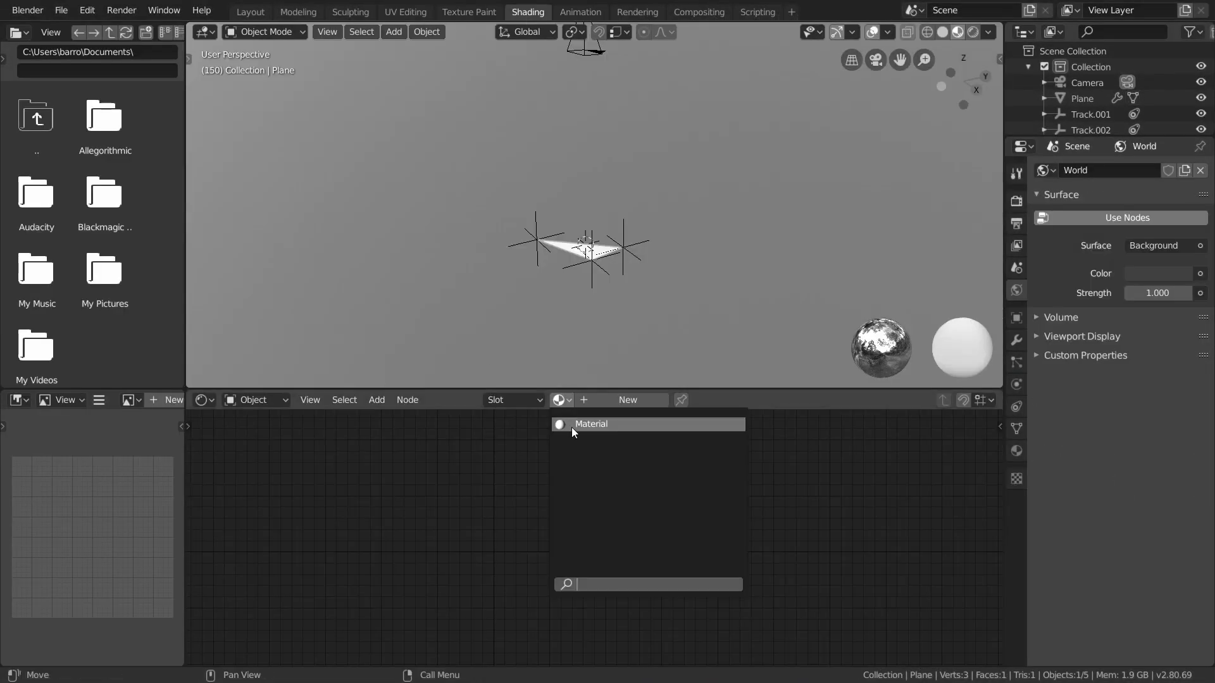
pyautogui.click(571, 427)
pyautogui.hotkey('shift', 'a')
pyautogui.moveTo(475, 448); pyautogui.dragTo(535, 450)
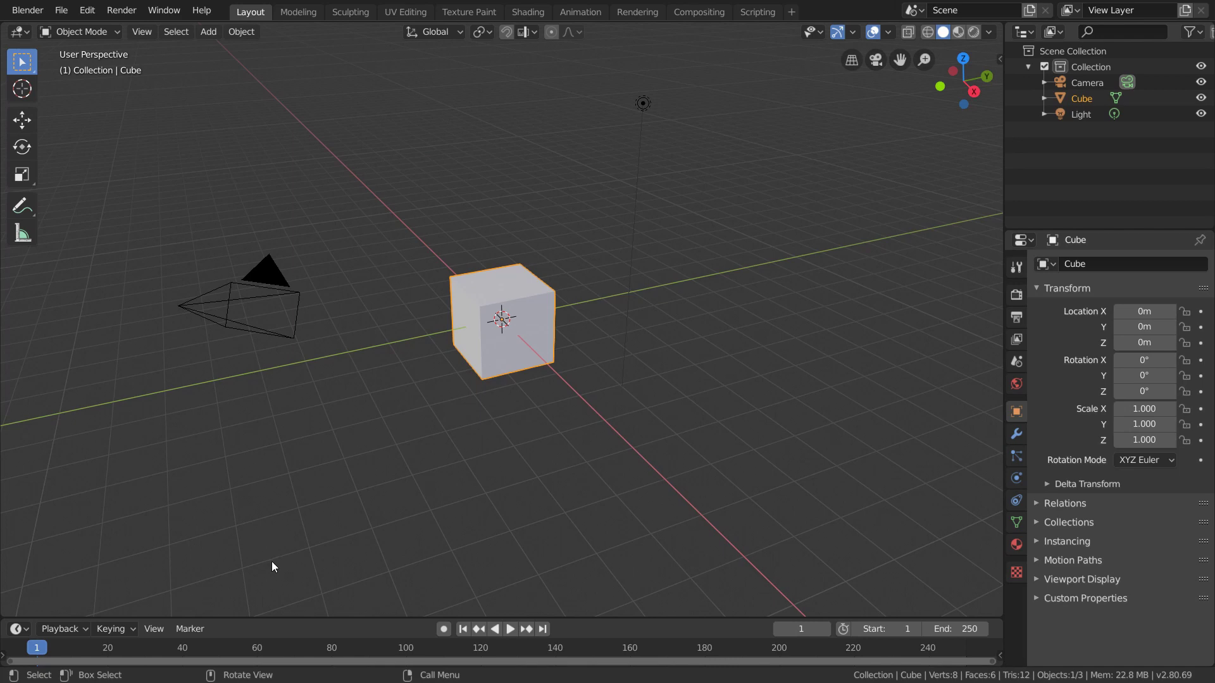
# Add a Video Editing workspace to the default scene
pyautogui.click(792, 14)
pyautogui.moveTo(815, 103)
pyautogui.click(870, 119)
# Import footage.MTS from the Desktop into the sequencer as a movie strip
pyautogui.click(276, 343)
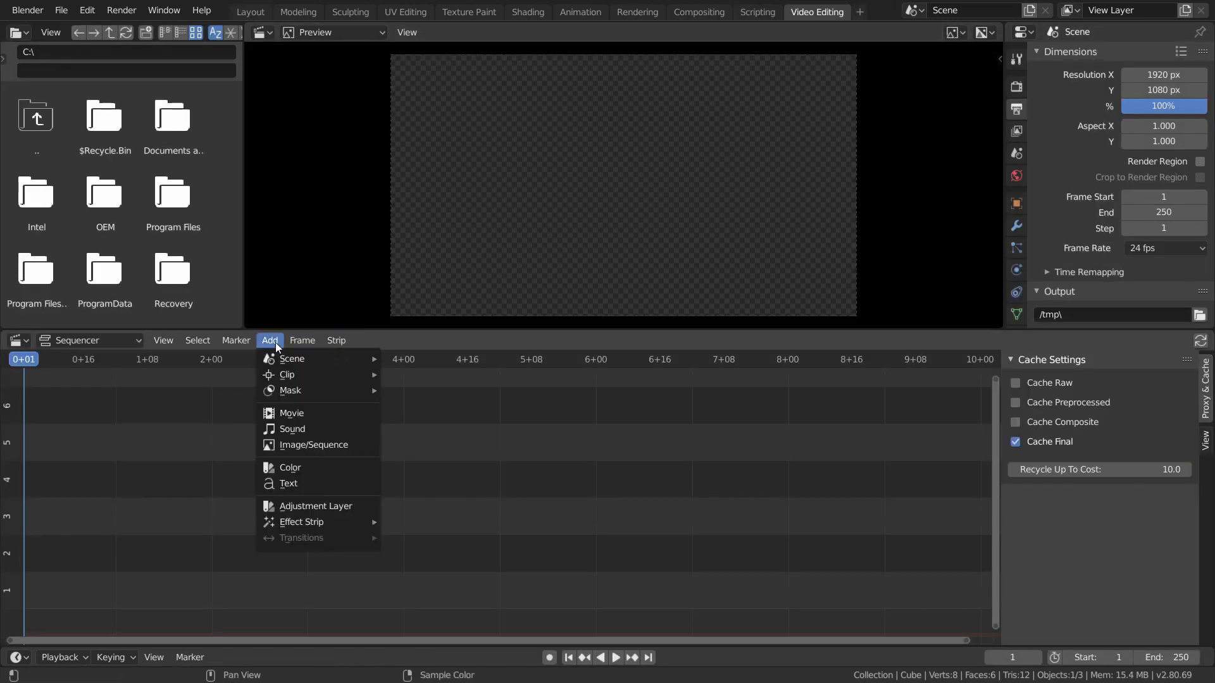
pyautogui.click(272, 412)
pyautogui.click(46, 113)
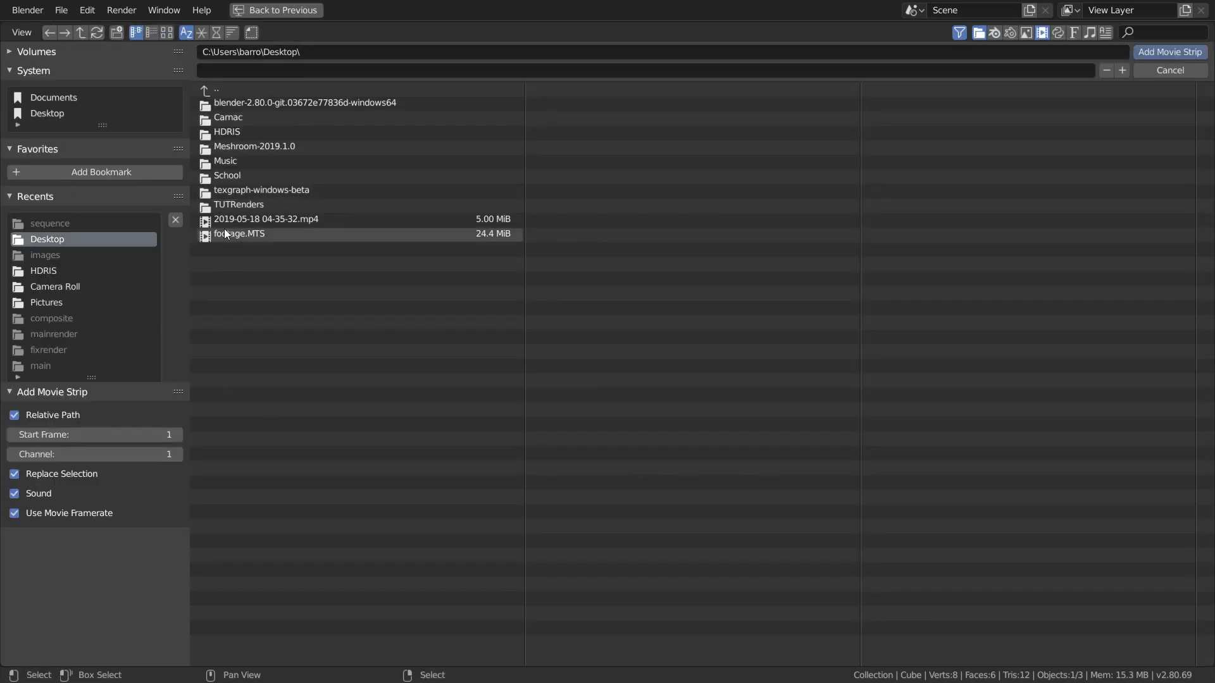
pyautogui.click(224, 236)
pyautogui.press('Return')
# Play the footage up to frame 206 and set the scene's end frame to 206
pyautogui.press('space')
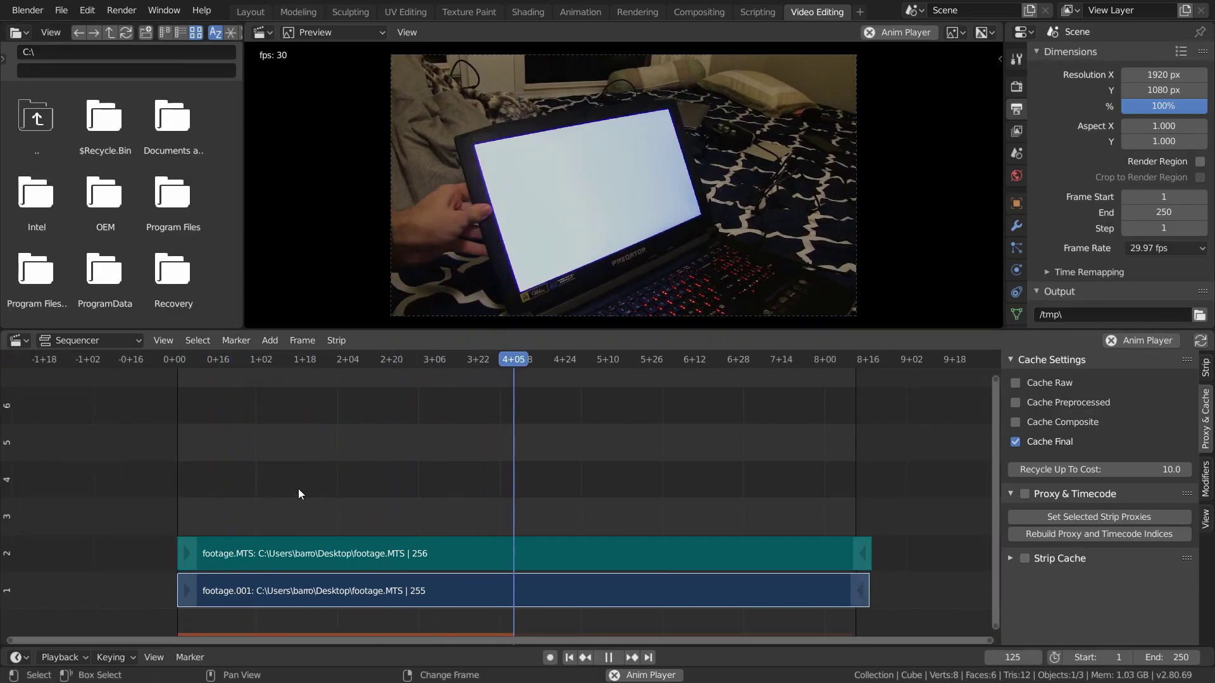
pyautogui.press('space')
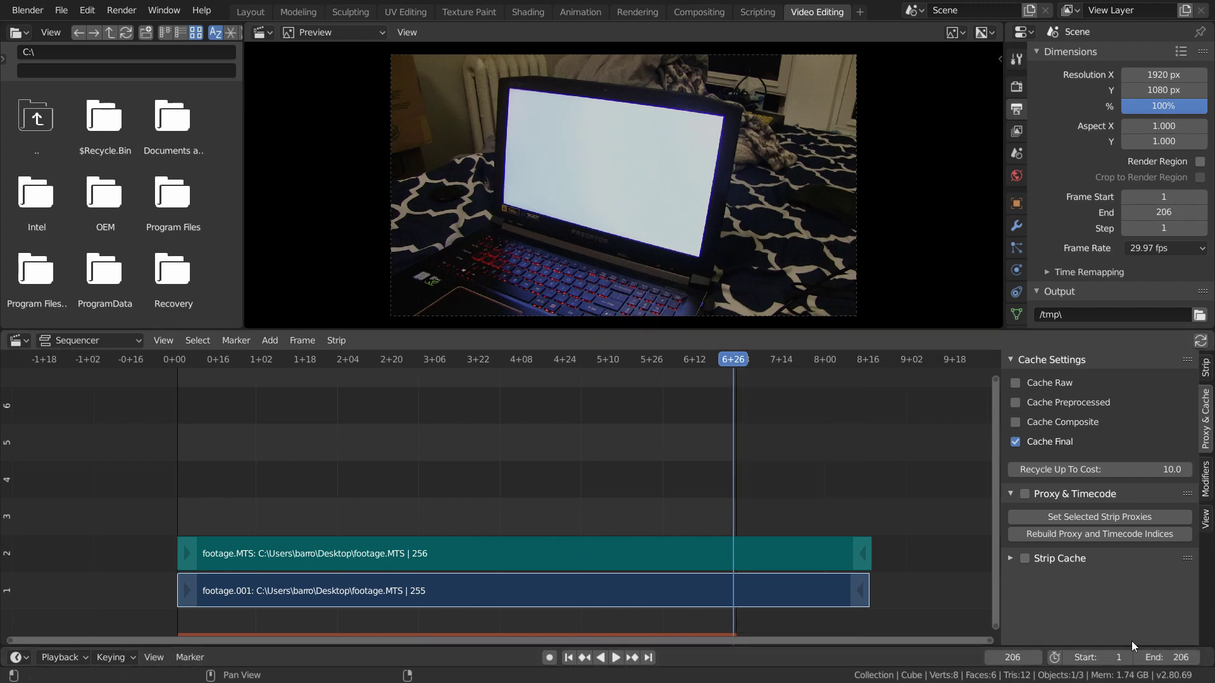
# Set the color management View Transform to Default in the render settings
pyautogui.click(1016, 87)
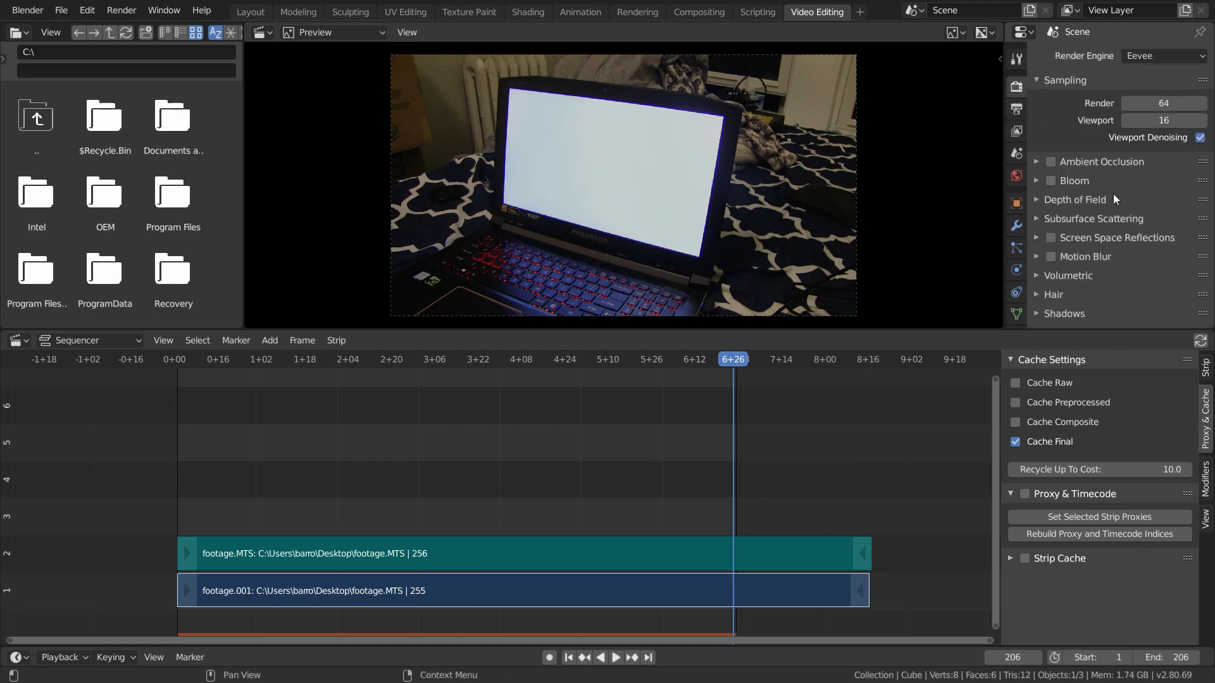
pyautogui.scroll(-5, 1114, 222)
pyautogui.click(1079, 283)
pyautogui.scroll(-5, 1088, 279)
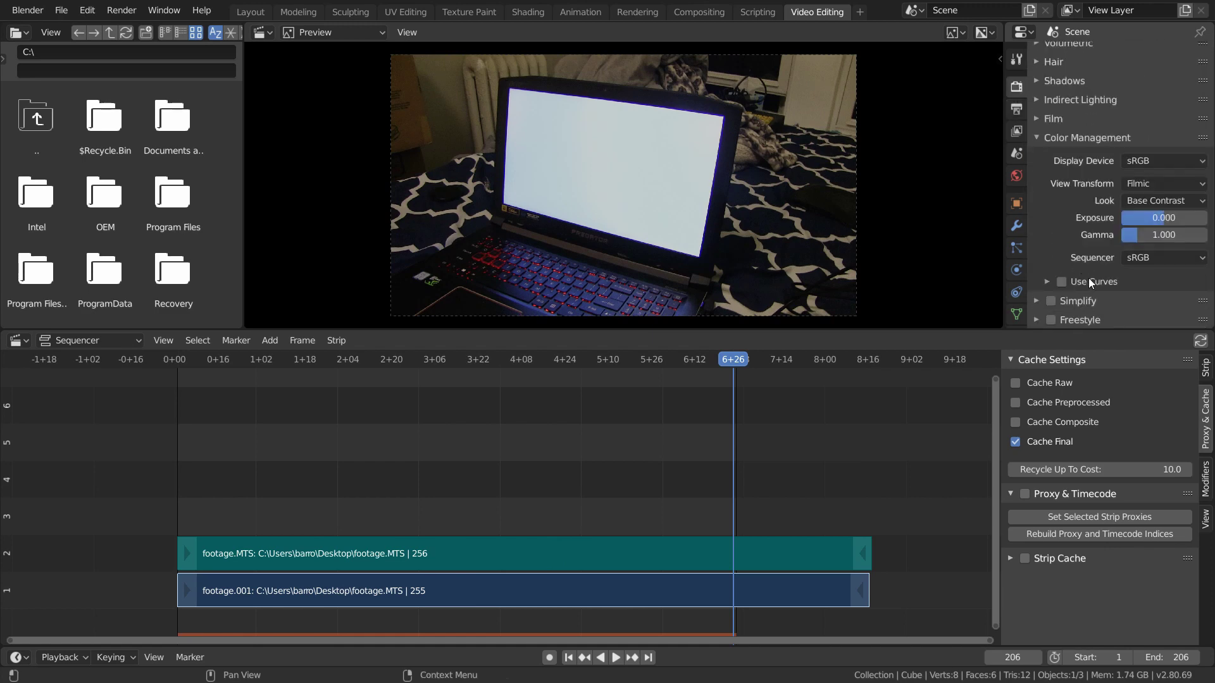
pyautogui.click(1160, 189)
pyautogui.click(1146, 200)
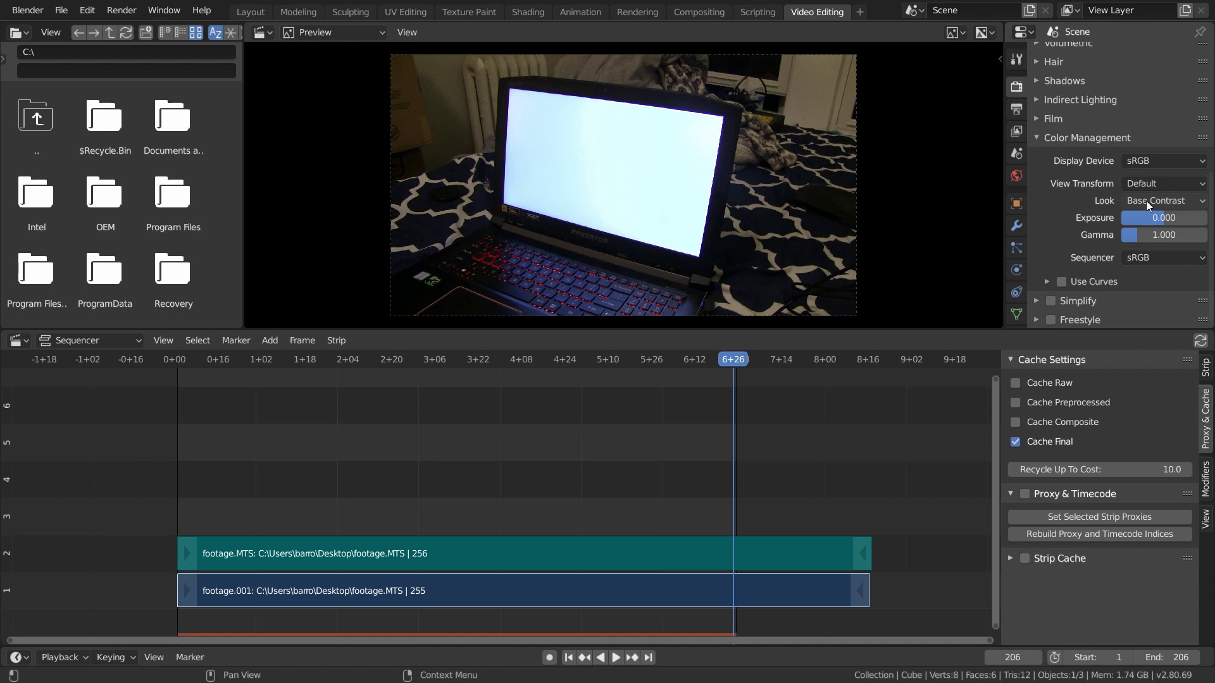
# Set the render output file format to JPEG
pyautogui.click(1015, 110)
pyautogui.scroll(-5, 1135, 164)
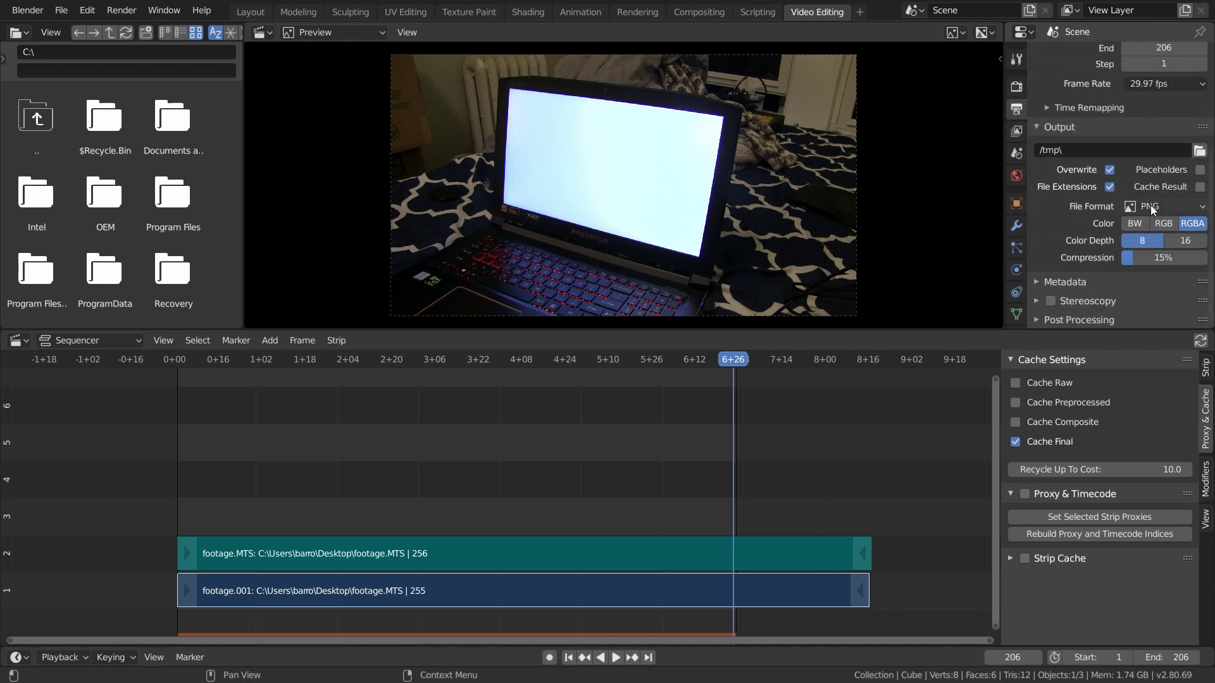
pyautogui.click(1150, 207)
pyautogui.click(926, 314)
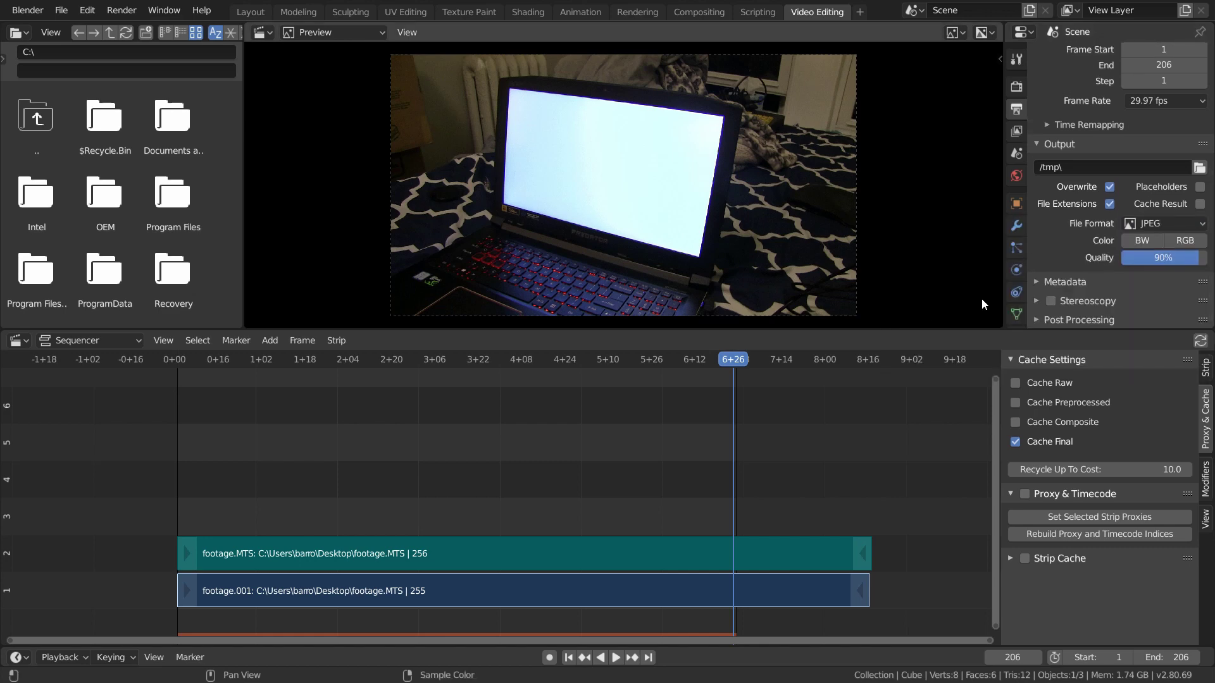
# Create a Desktop folder named sequence, set the output file name to sequence_ inside it, and render the animation
pyautogui.click(1201, 167)
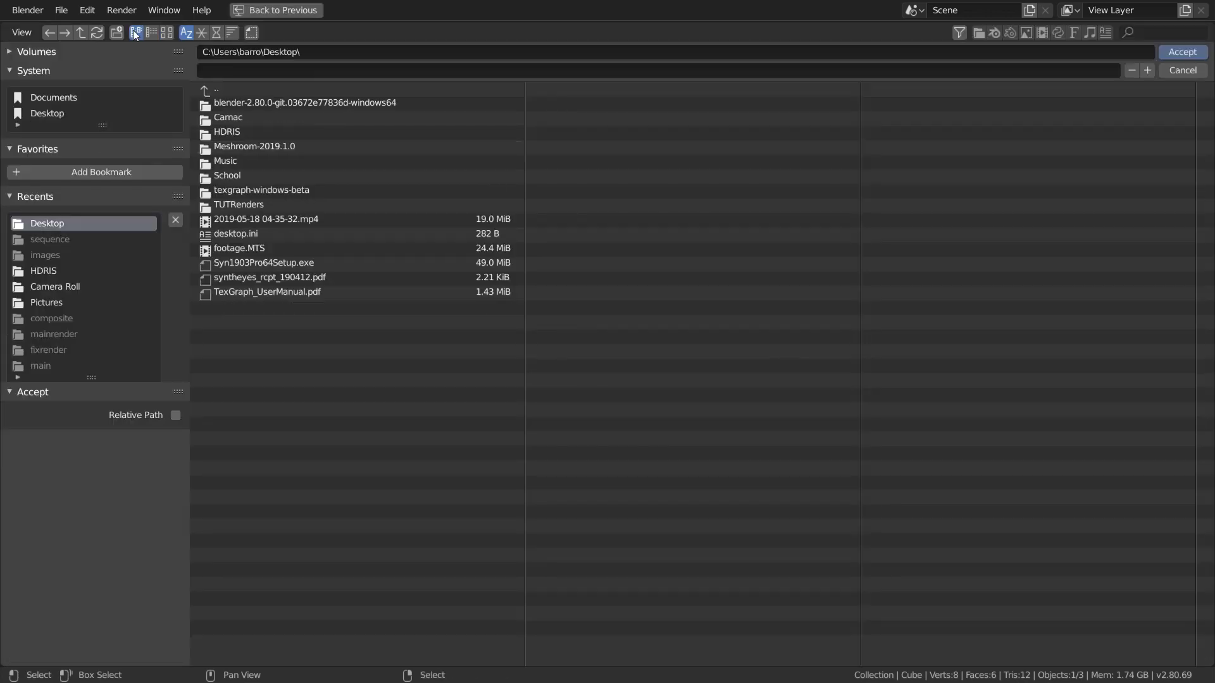
pyautogui.click(117, 32)
pyautogui.write('sequence')
pyautogui.press('Return')
pyautogui.click(246, 178)
pyautogui.click(233, 70)
pyautogui.write('sequence_')
pyautogui.press('Return')
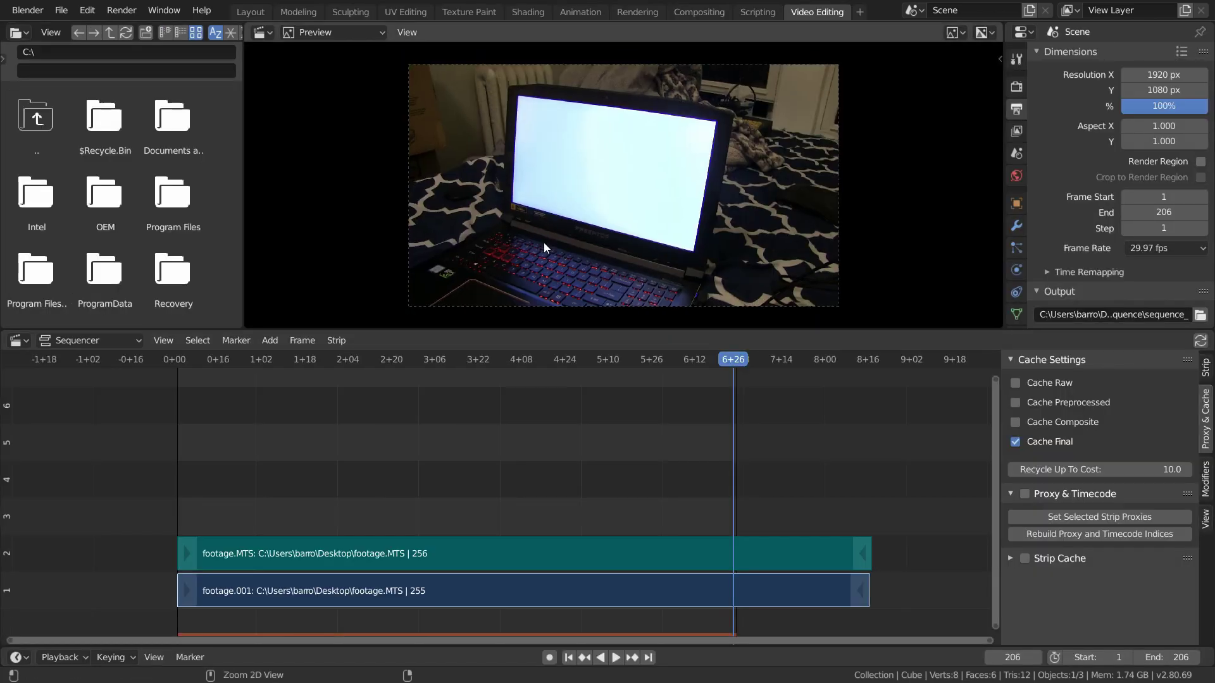
pyautogui.hotkey('ctrl', 'F12')
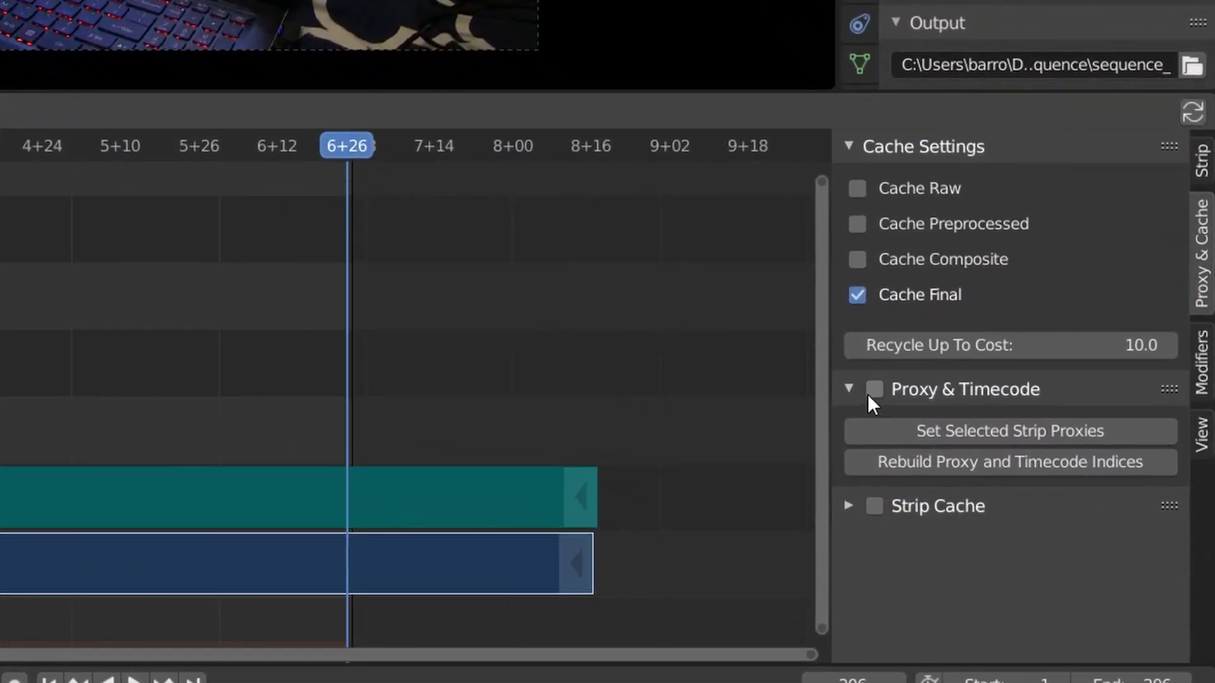
# Enable Proxy & Timecode for the movie strip with only the 100% proxy size, and set the Build JPEG Quality to 100
pyautogui.click(892, 404)
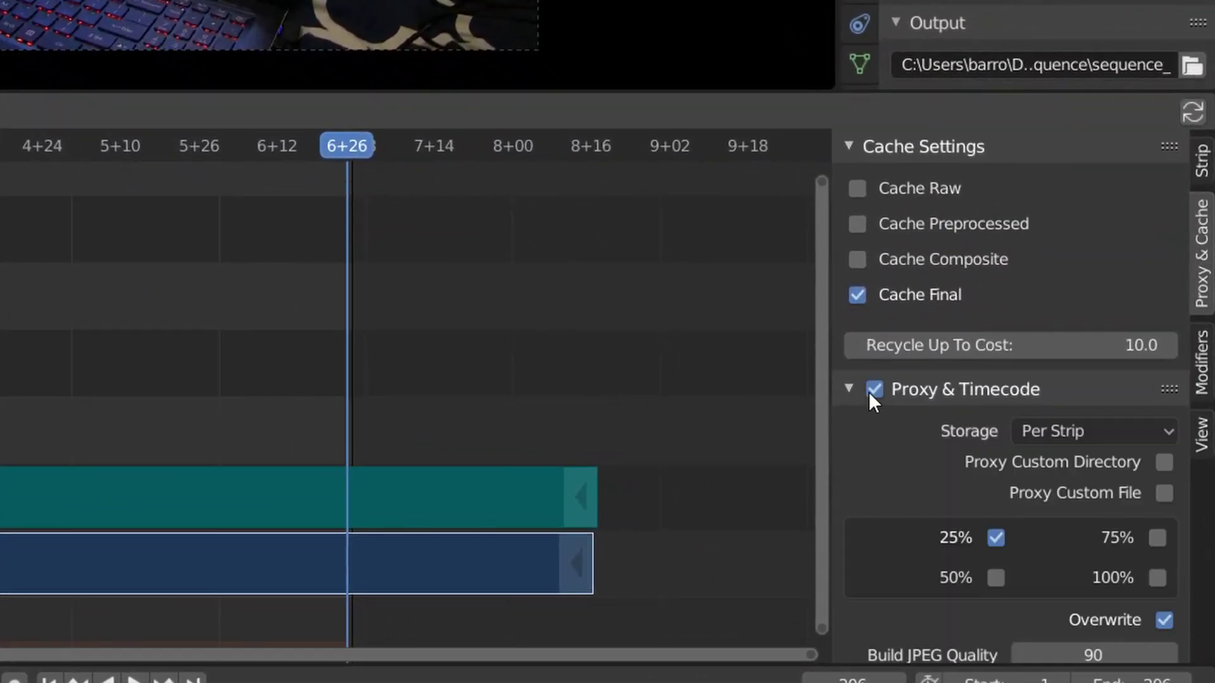
pyautogui.scroll(-5, 987, 431)
pyautogui.click(995, 384)
pyautogui.click(1070, 502)
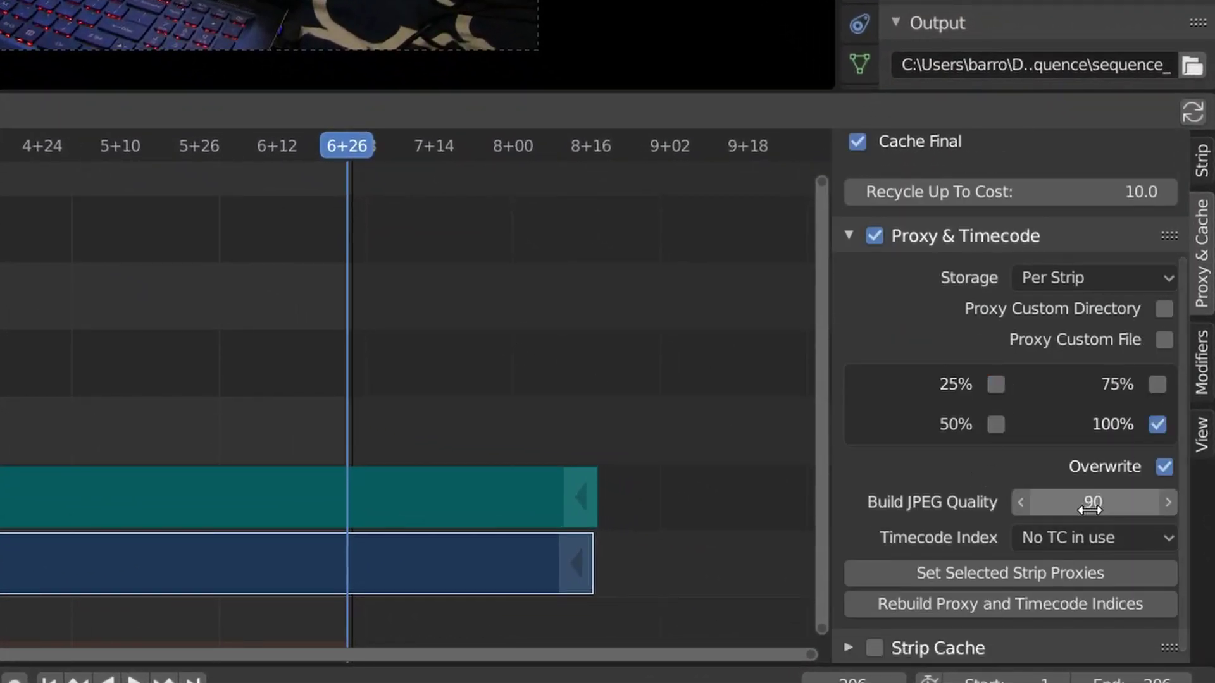
pyautogui.write('100')
pyautogui.press('Return')
# Set the strip's Timecode Index to Record Run and rebuild the proxy and timecode indices
pyautogui.click(1019, 535)
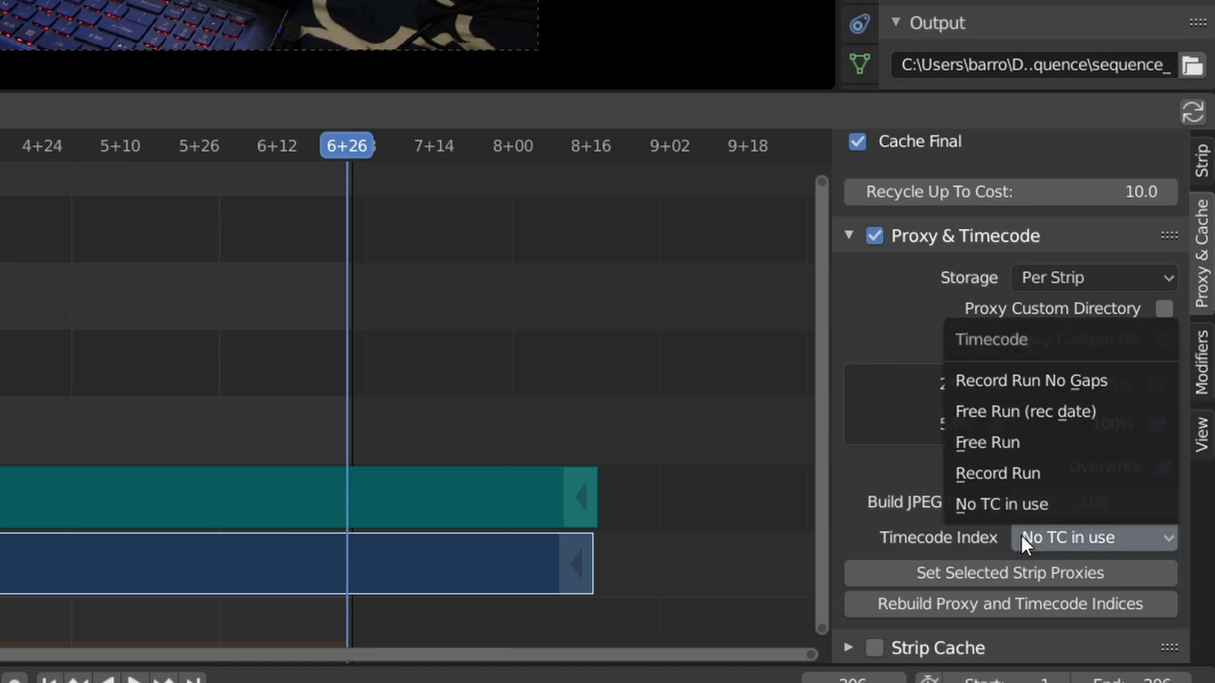
pyautogui.click(1006, 481)
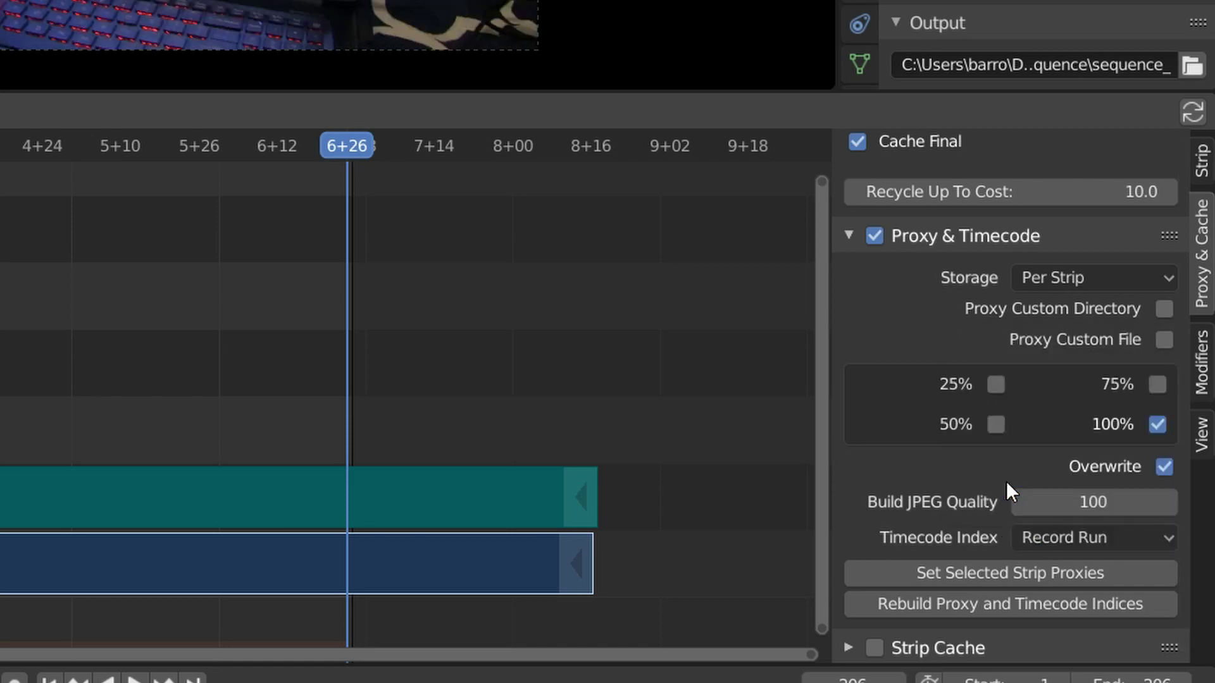
pyautogui.click(928, 598)
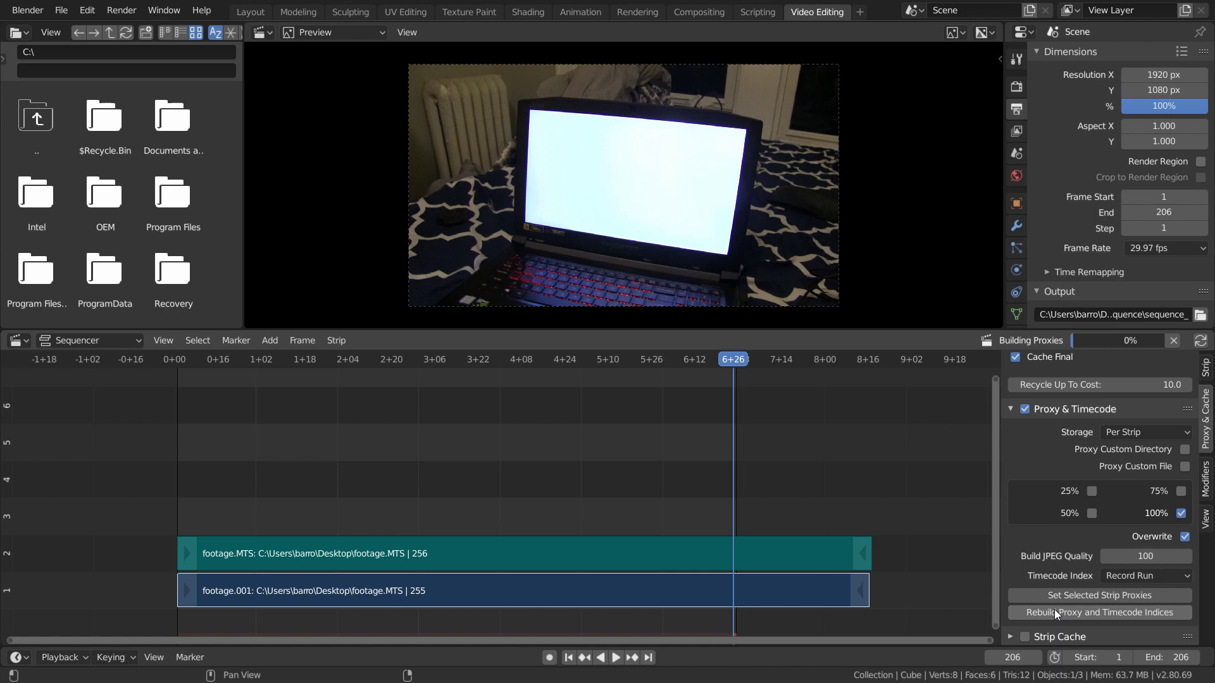
# Render the animation as the JPEG image sequence and close the render view
pyautogui.hotkey('ctrl', 'F12')
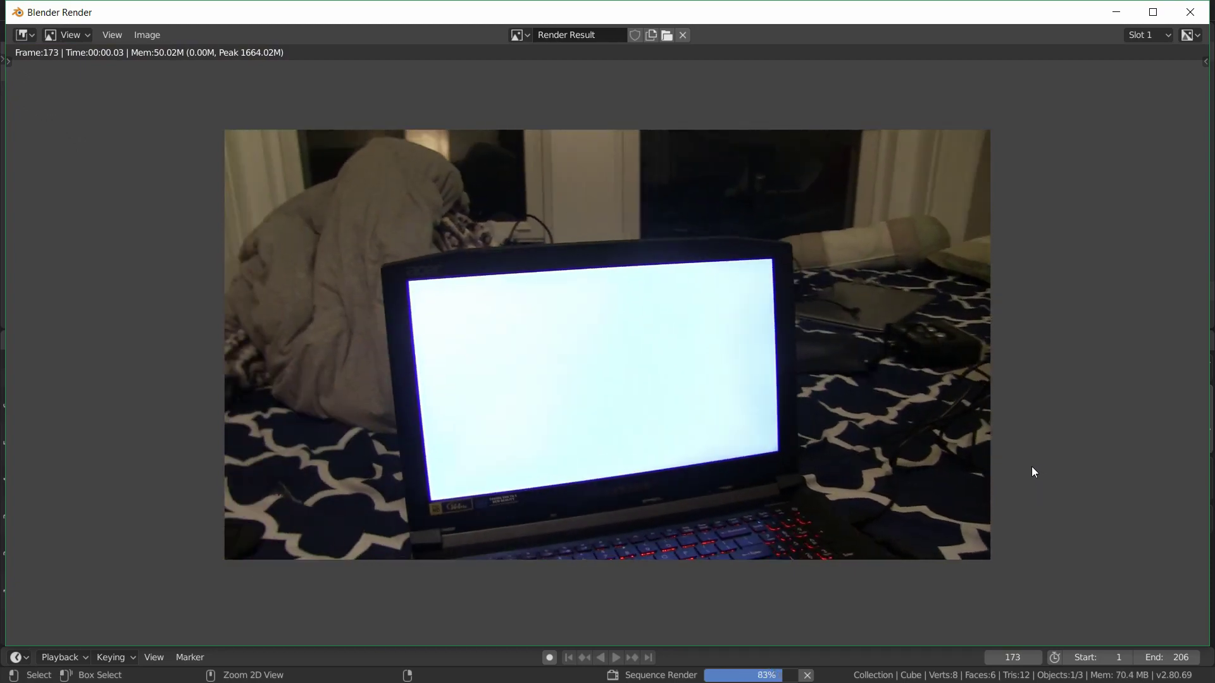
pyautogui.press('Escape')
# Start a new General file without saving the current one
pyautogui.click(61, 9)
pyautogui.click(215, 35)
pyautogui.click(689, 367)
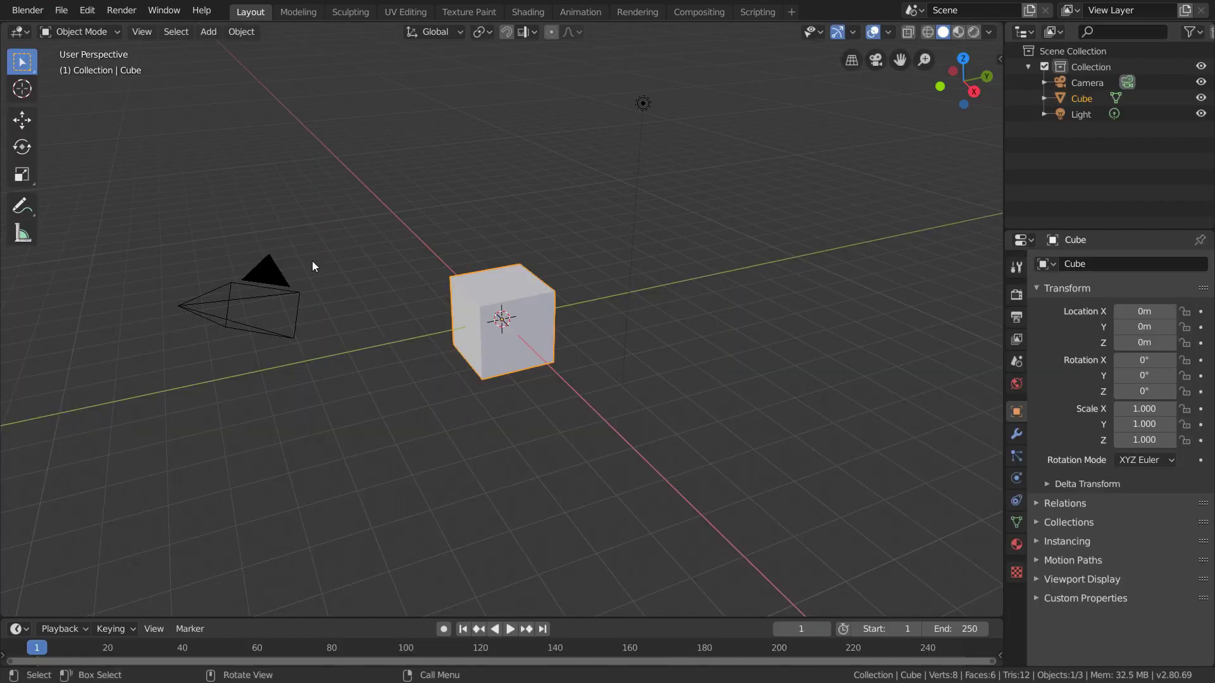
# Change the 3D viewport to a Movie Clip Editor, open all images from the Desktop sequence folder, and widen the footage sidebar
pyautogui.click(19, 32)
pyautogui.click(43, 209)
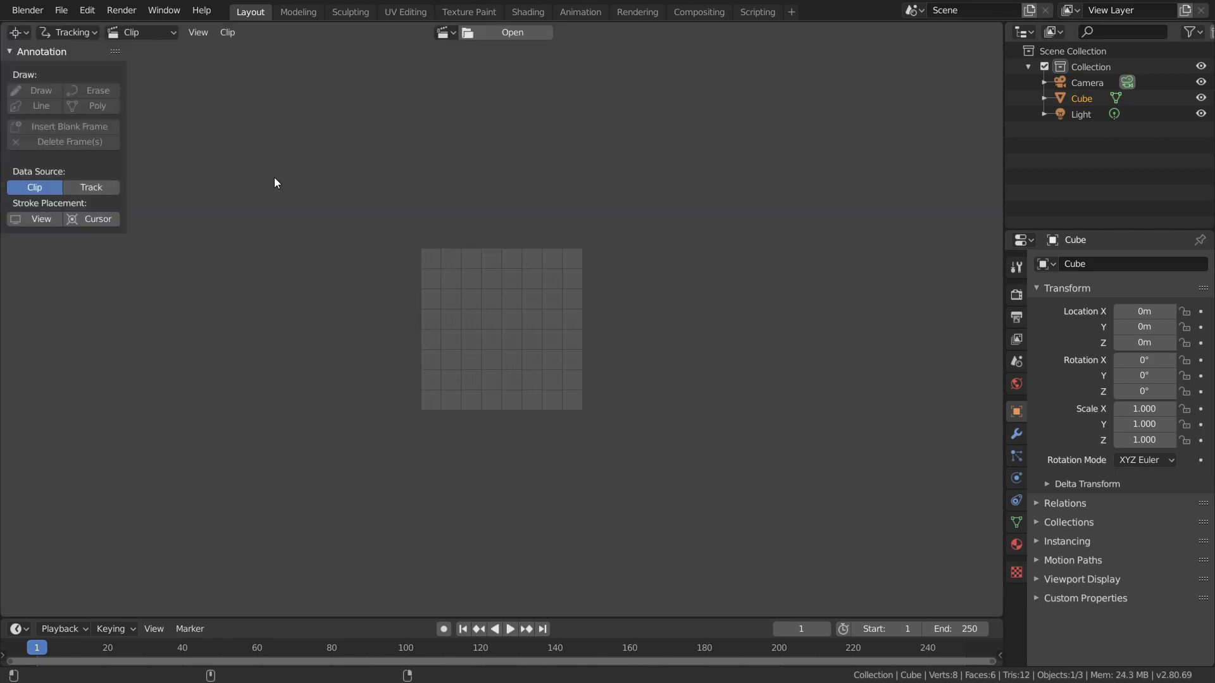
pyautogui.click(498, 35)
pyautogui.click(37, 117)
pyautogui.click(222, 204)
pyautogui.press('a')
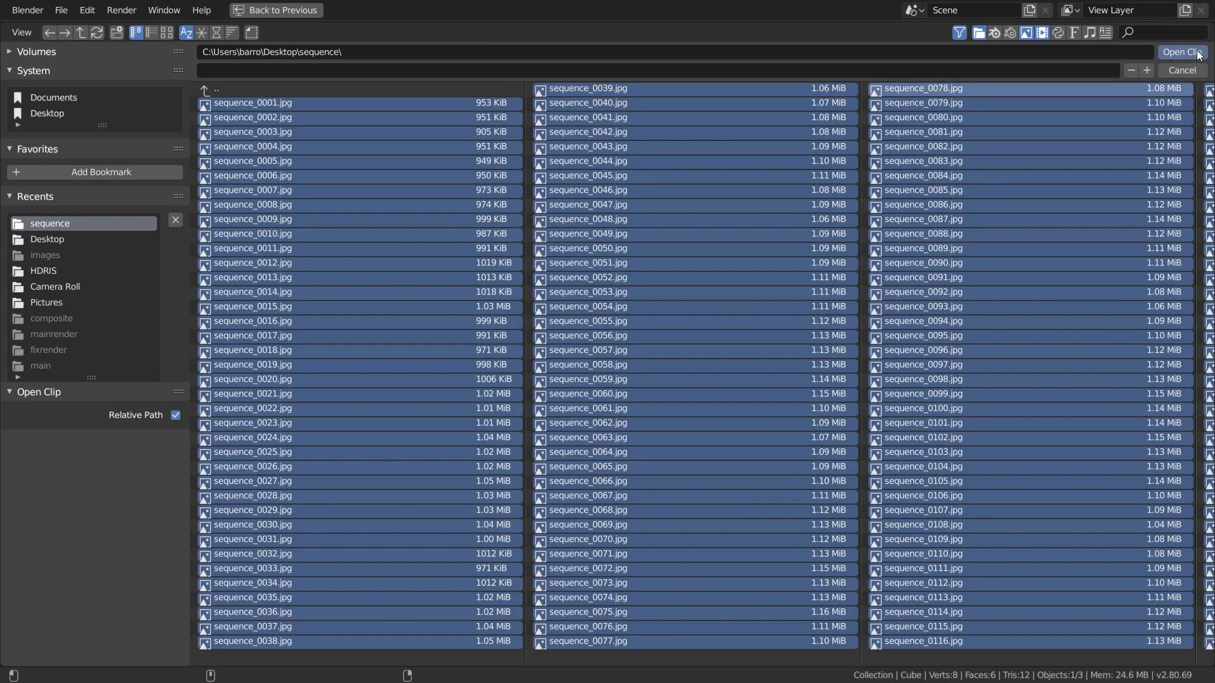
pyautogui.click(1192, 52)
pyautogui.press('f')
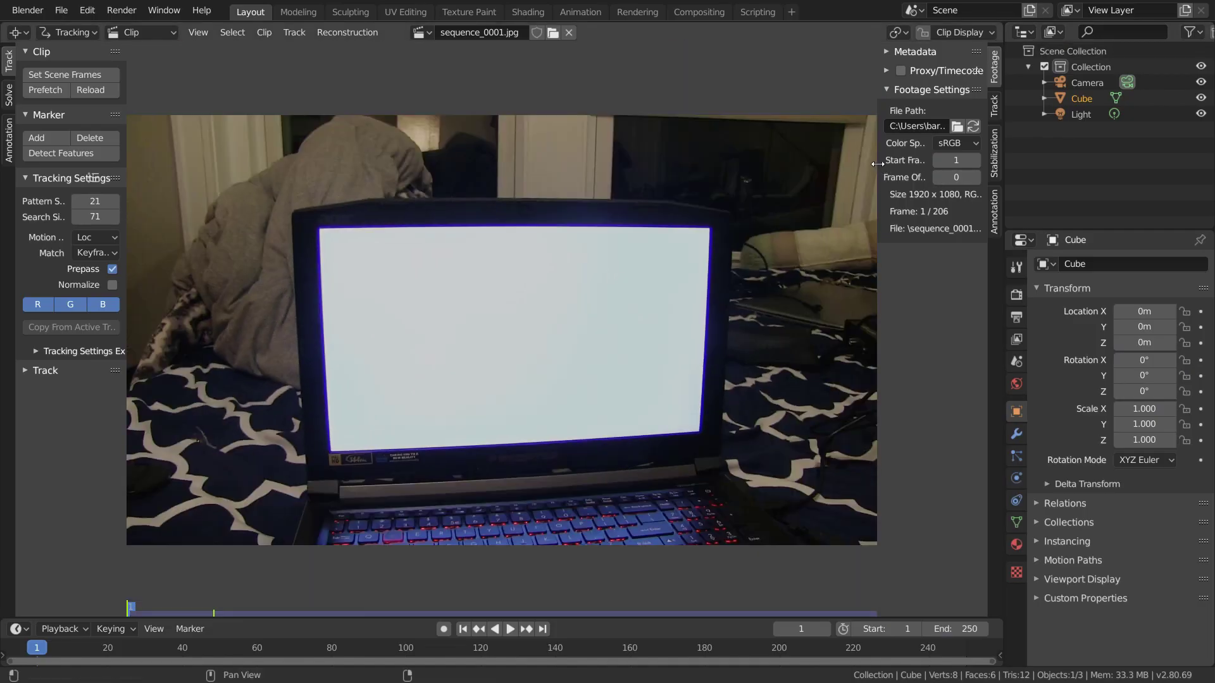
pyautogui.moveTo(877, 164); pyautogui.dragTo(804, 165)
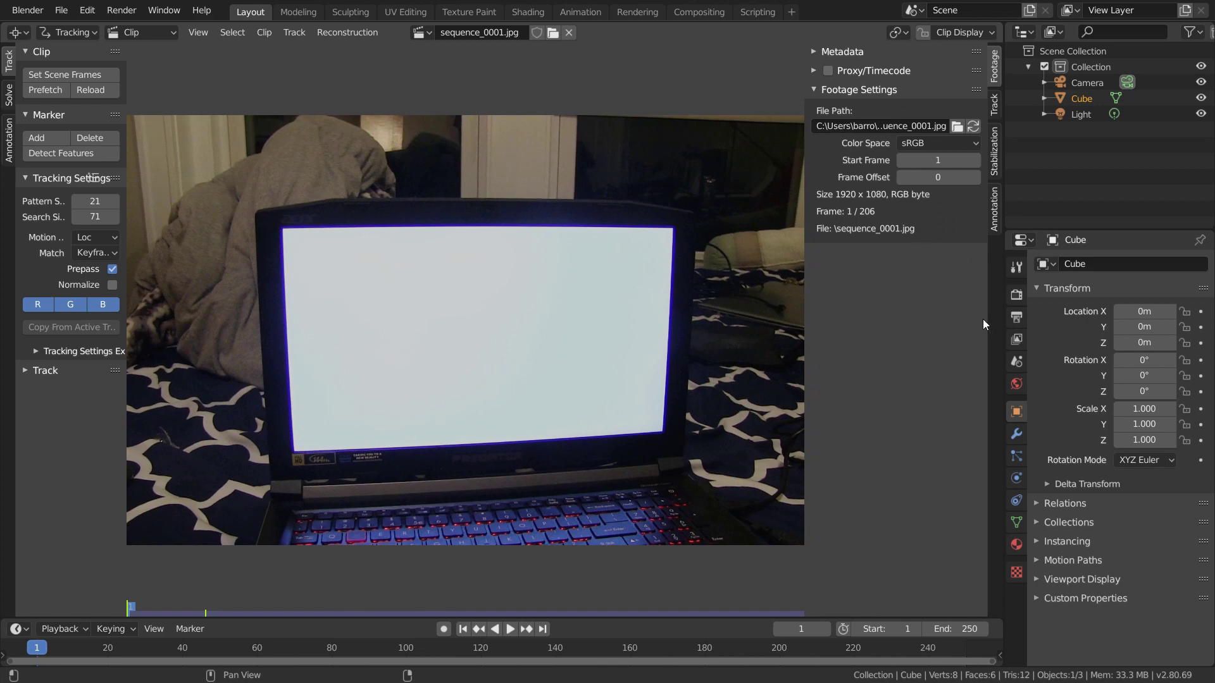
# Set the scene frame rate to 30 fps and match the scene's frame range to the clip
pyautogui.click(1016, 317)
pyautogui.click(1161, 456)
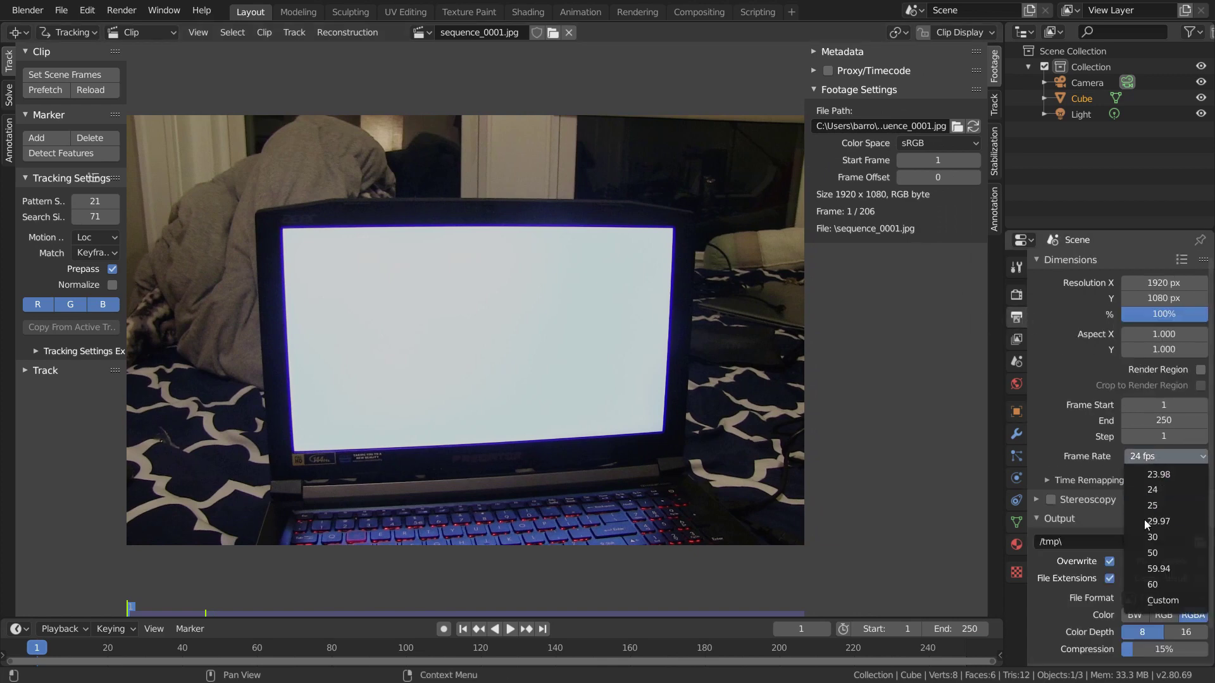
pyautogui.click(1143, 536)
pyautogui.press('KP_2')
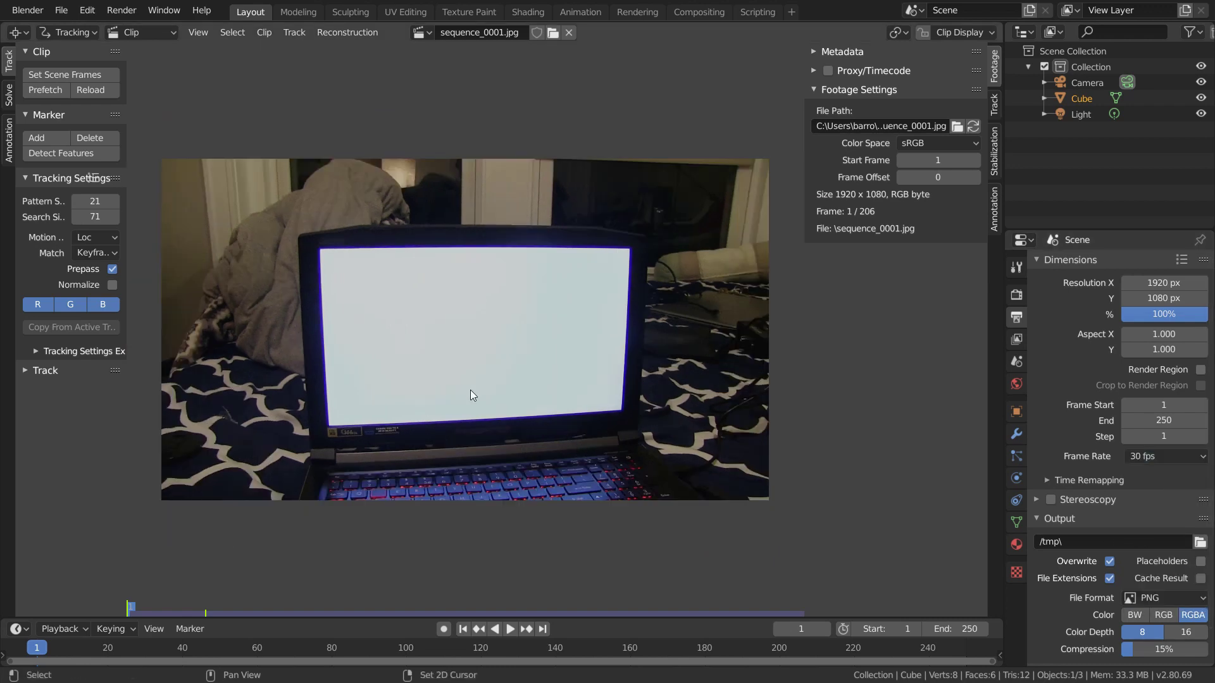
pyautogui.click(82, 75)
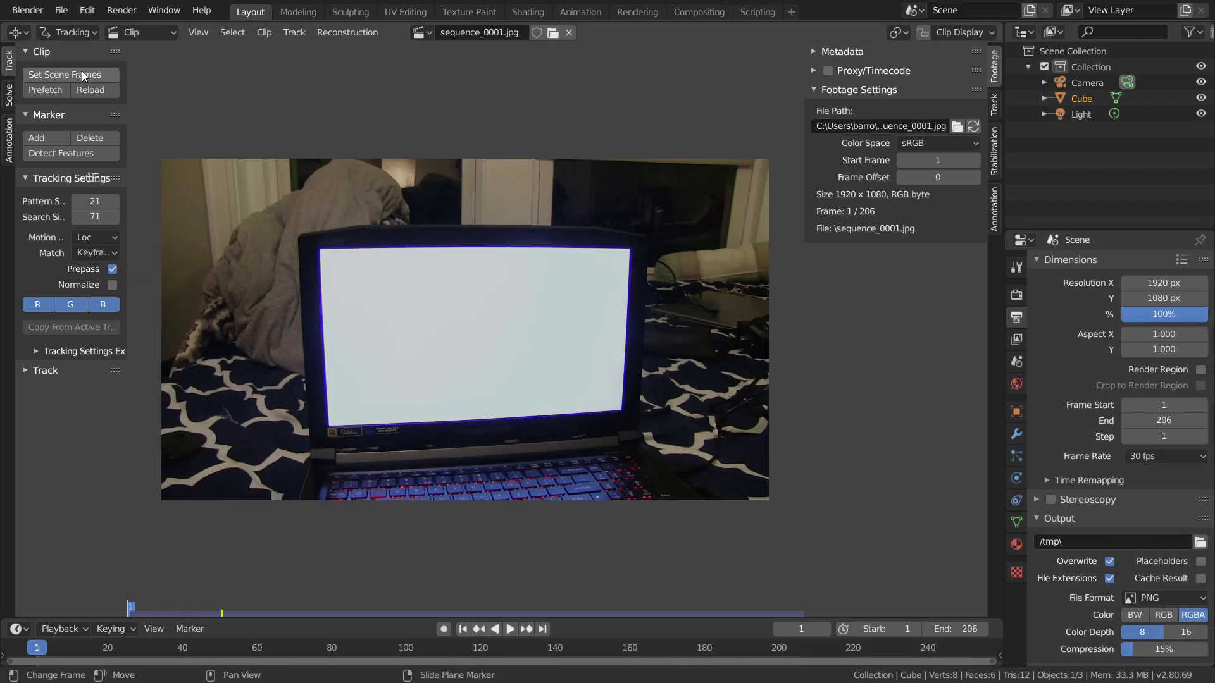
# Prefetch the clip's frames into memory and play the footage back
pyautogui.click(49, 89)
pyautogui.press('space')
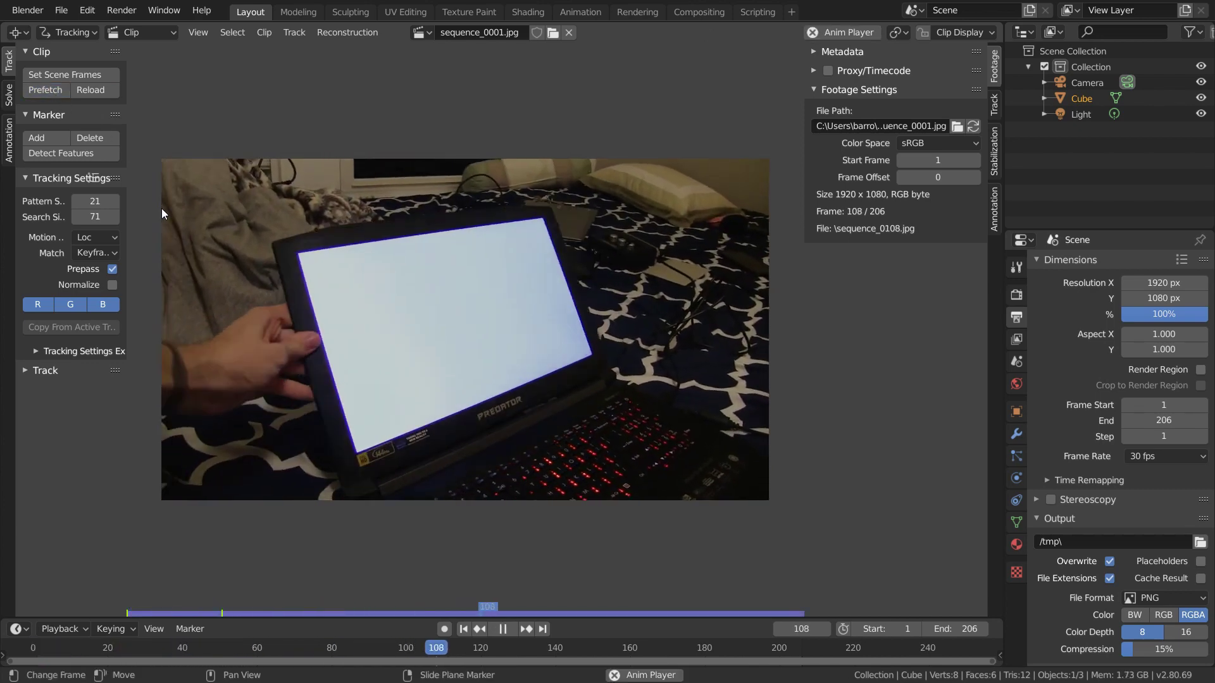
pyautogui.press('Escape')
# Set this file's color management View Transform to Default
pyautogui.scroll(10, 427, 219)
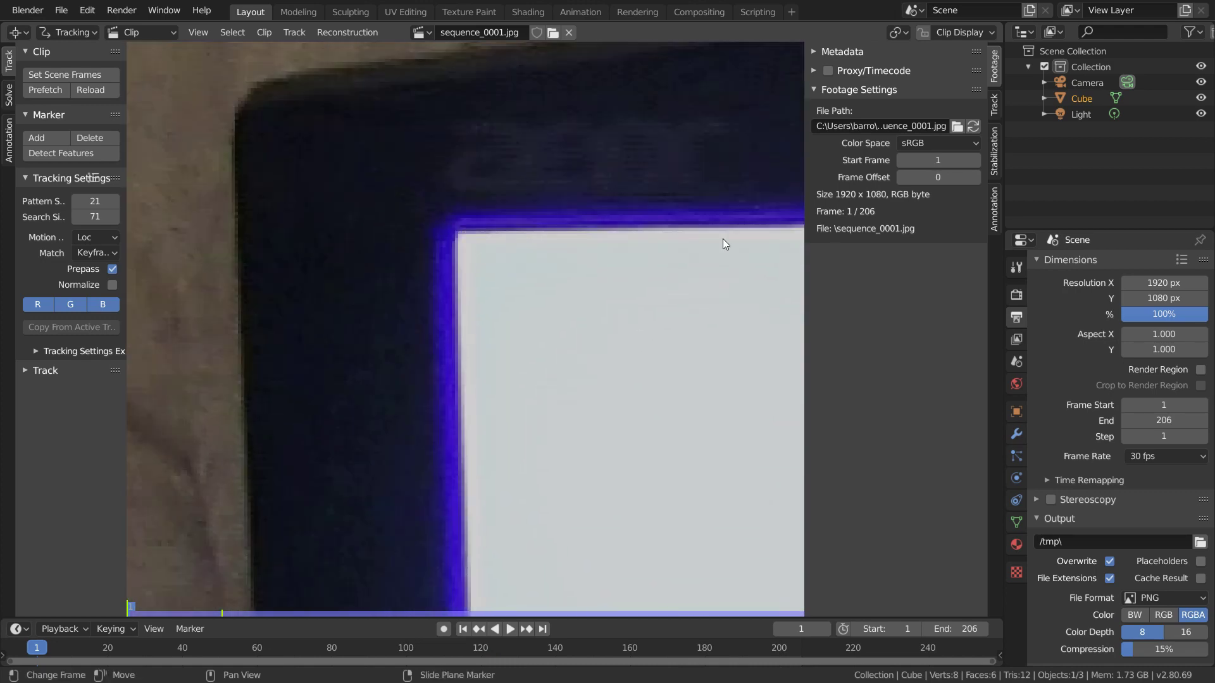
pyautogui.click(1016, 295)
pyautogui.click(1087, 580)
pyautogui.scroll(-4, 1085, 559)
pyautogui.click(1145, 524)
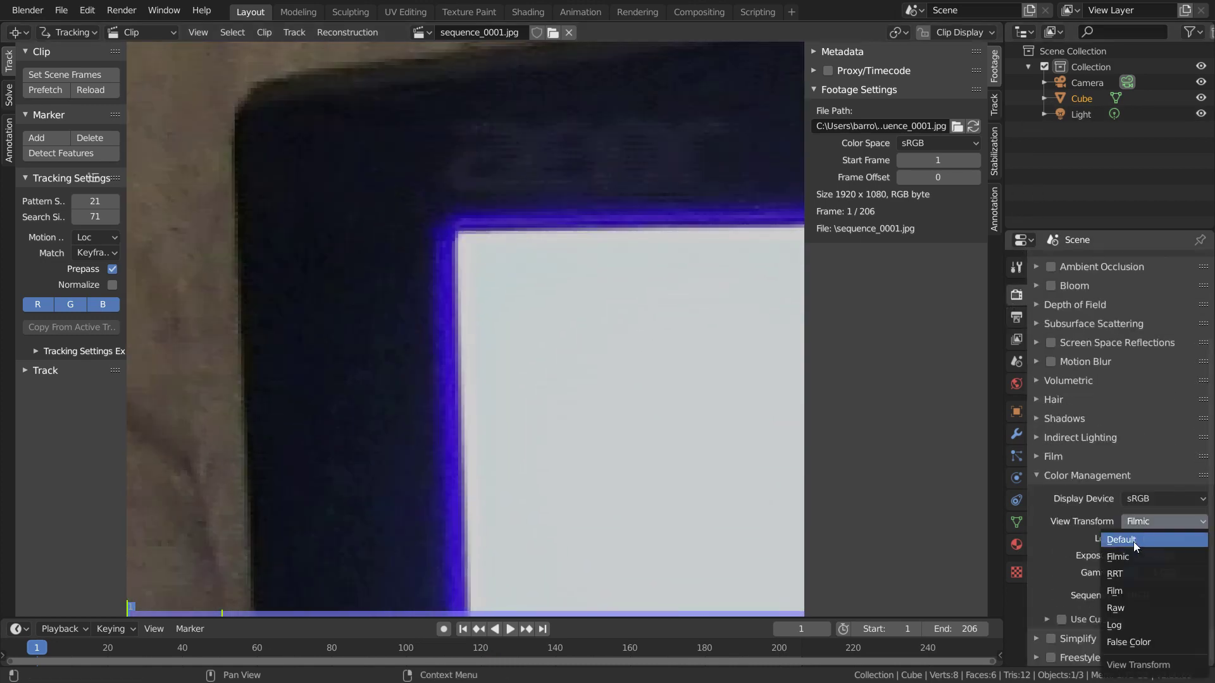
pyautogui.click(1133, 541)
# Enable Normalize in the tracking settings and expand the extra tracking settings
pyautogui.moveTo(506, 252); pyautogui.dragTo(496, 274, button='middle')
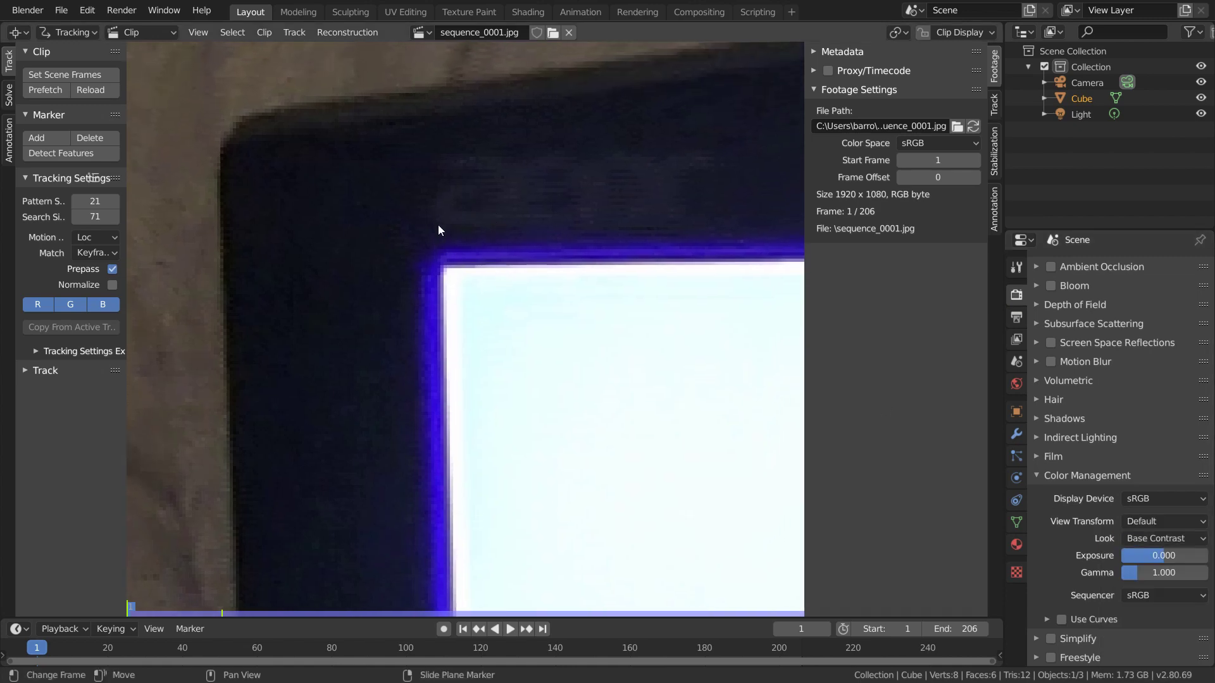
pyautogui.click(109, 286)
pyautogui.click(76, 352)
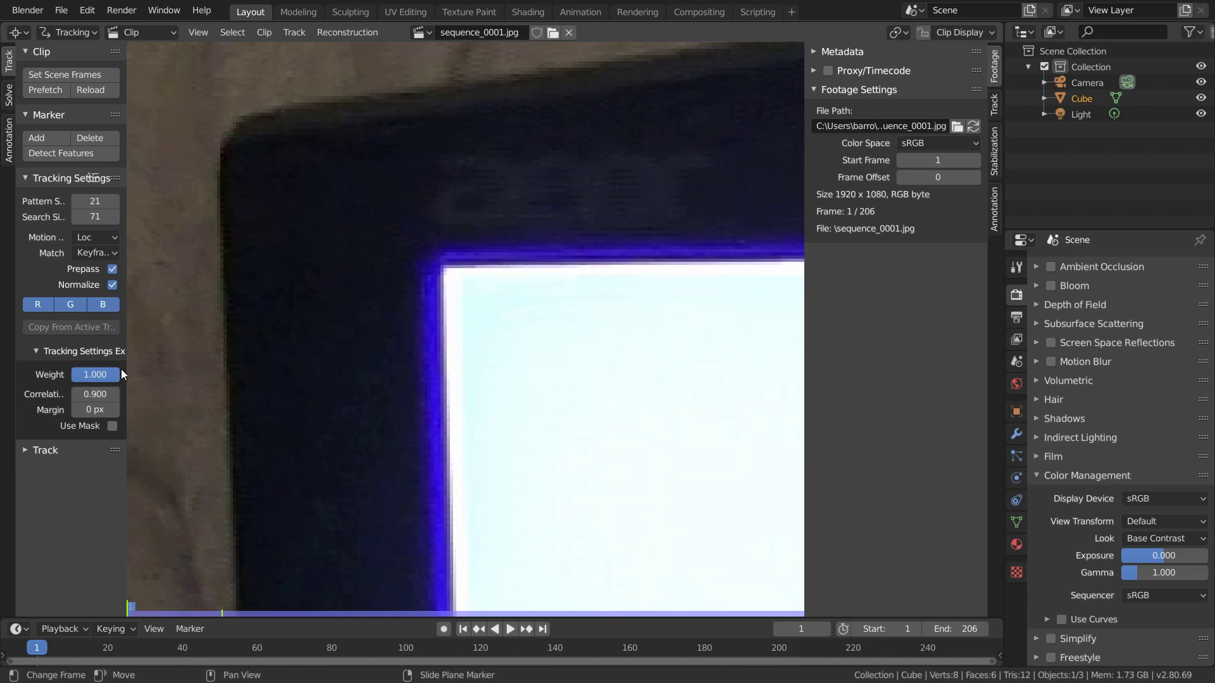
# Place a tracking marker on the upper-left corner of the laptop screen at frame 1
pyautogui.keyDown('ctrl'); pyautogui.click(447, 272); pyautogui.keyUp('ctrl')
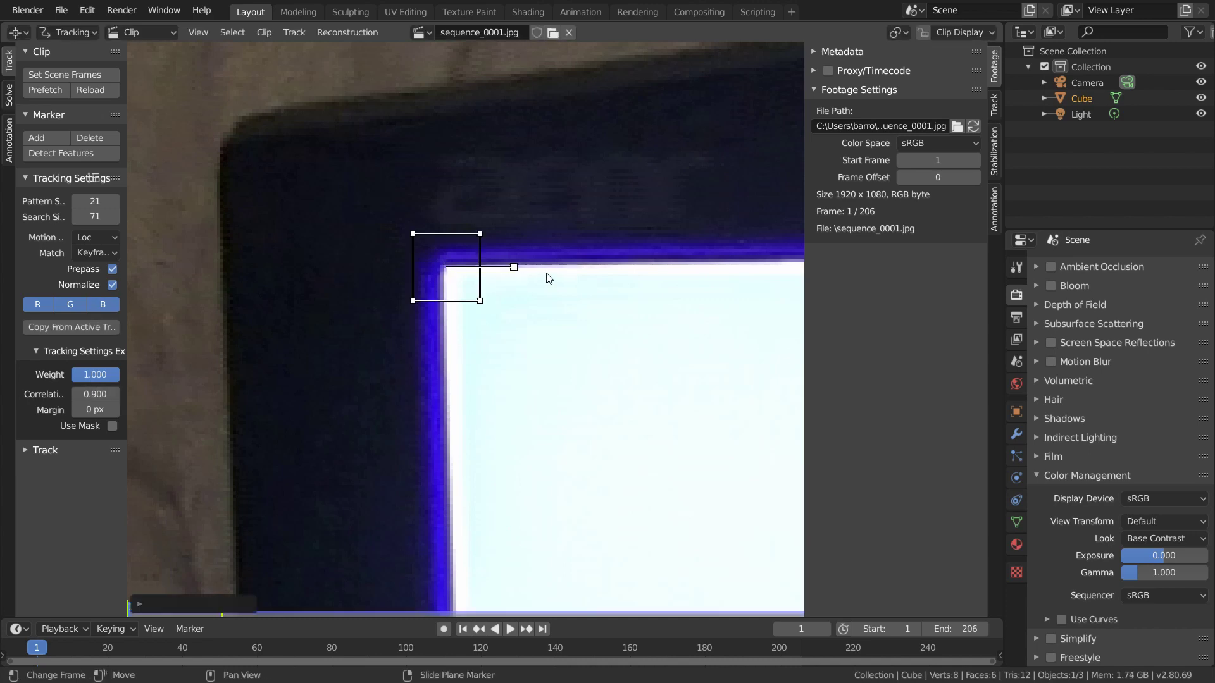
pyautogui.press('g')
pyautogui.click(530, 285)
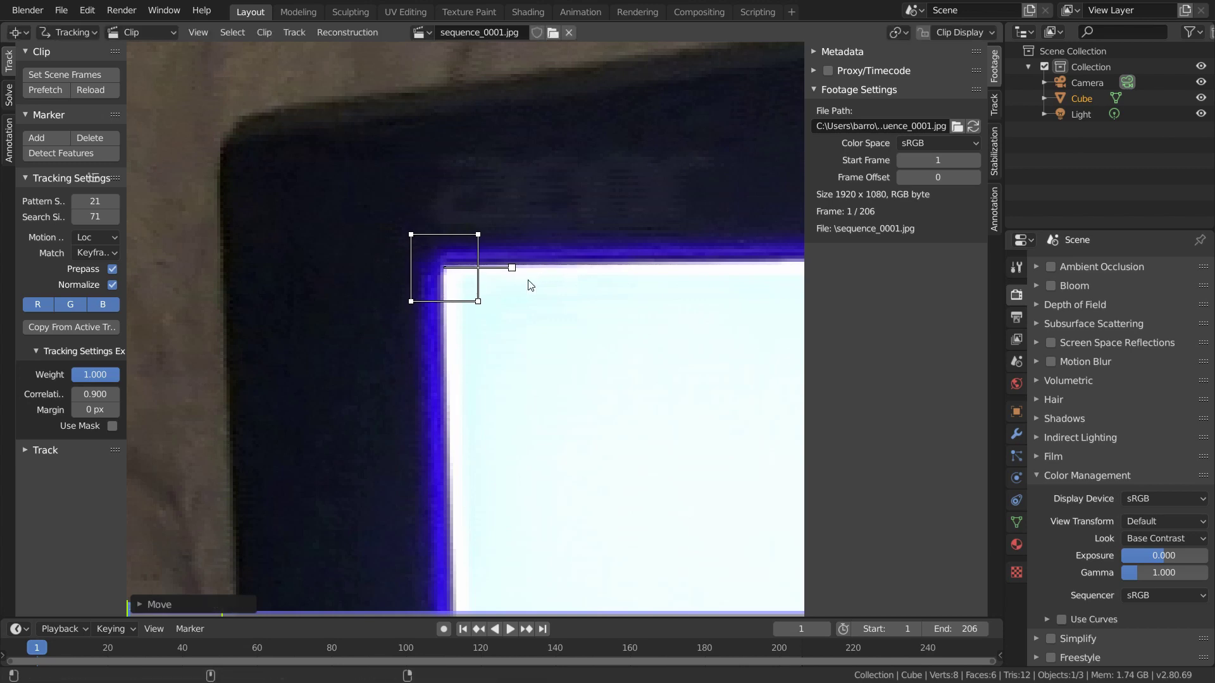
# Show the marker's track preview, enlarge it, and fine-tune the marker's position on the screen corner
pyautogui.click(993, 103)
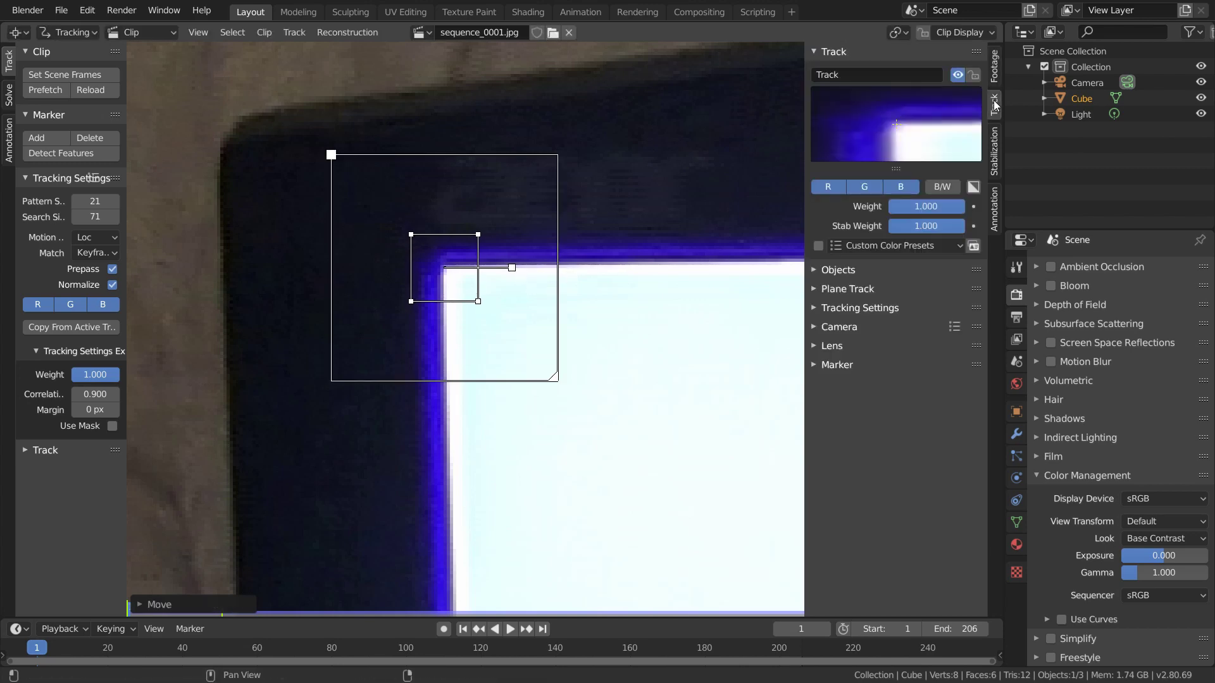
pyautogui.moveTo(899, 168); pyautogui.dragTo(893, 284)
pyautogui.moveTo(803, 230); pyautogui.dragTo(733, 230)
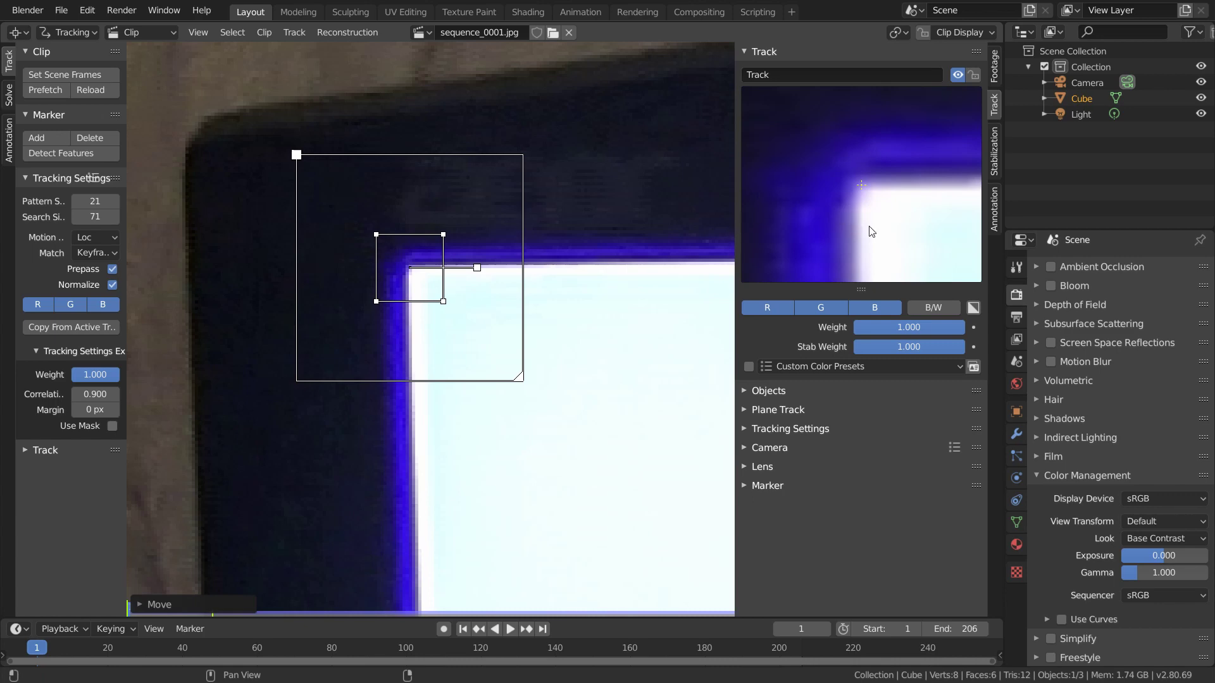
pyautogui.moveTo(870, 227); pyautogui.dragTo(870, 223)
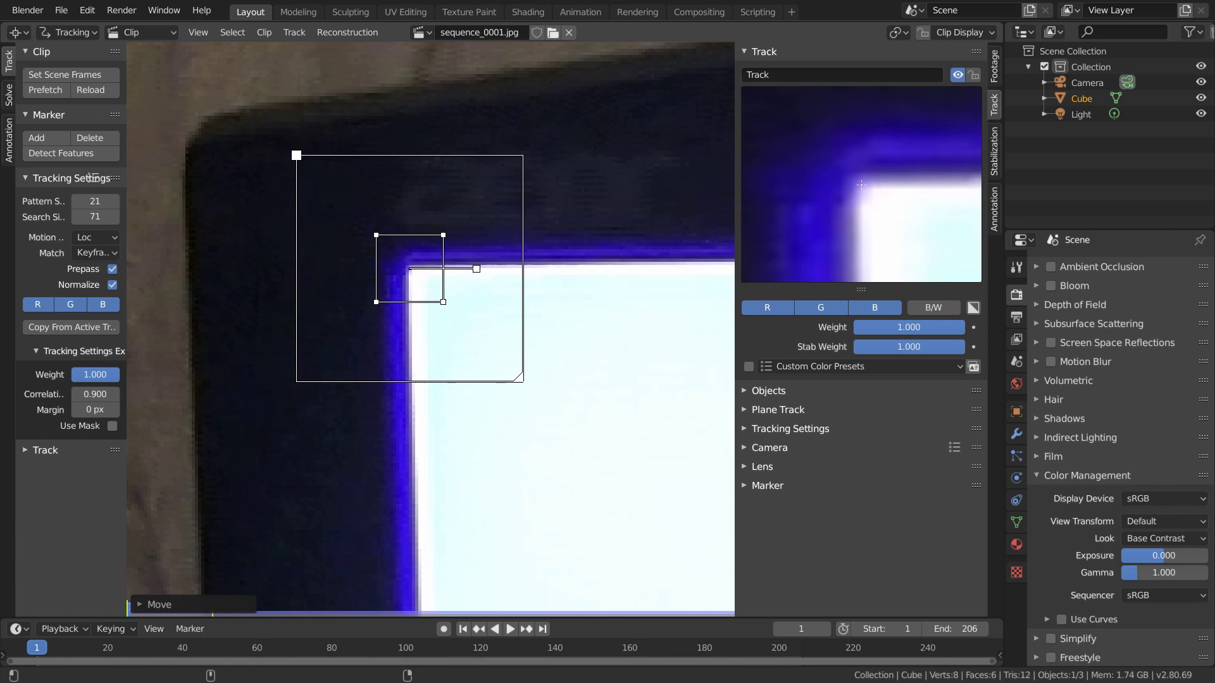
# Turn off the marker's blue channel and track it forward through the clip with the view locked to it
pyautogui.click(874, 307)
pyautogui.moveTo(889, 244); pyautogui.dragTo(889, 248)
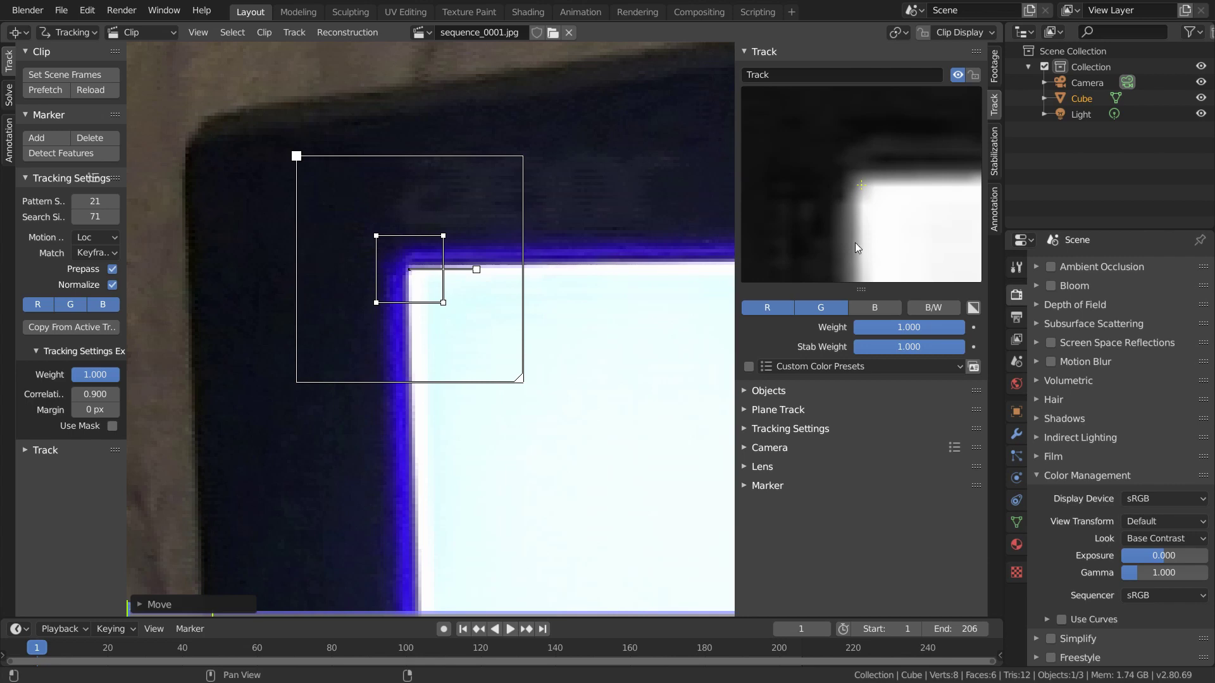
pyautogui.press('l')
pyautogui.hotkey('ctrl', 't')
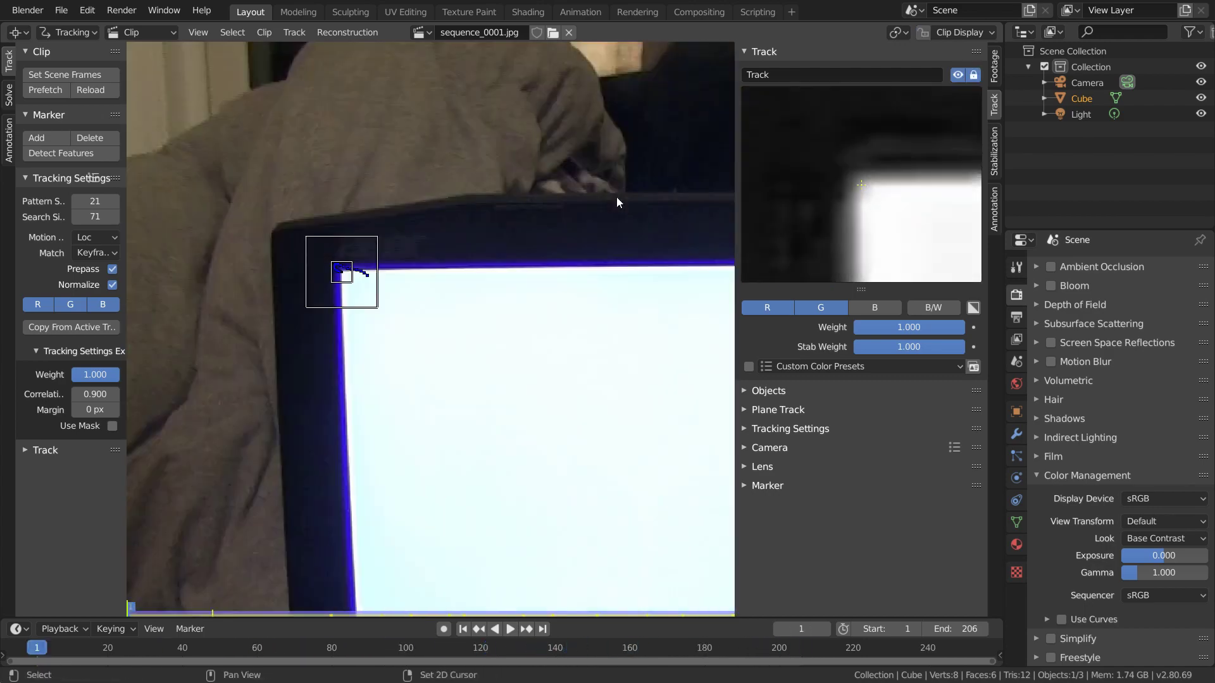
# Track markers for the laptop screen's lower-left and lower-right corners through the clip, stepping back two frames where needed
pyautogui.hotkey('ctrl', 't')
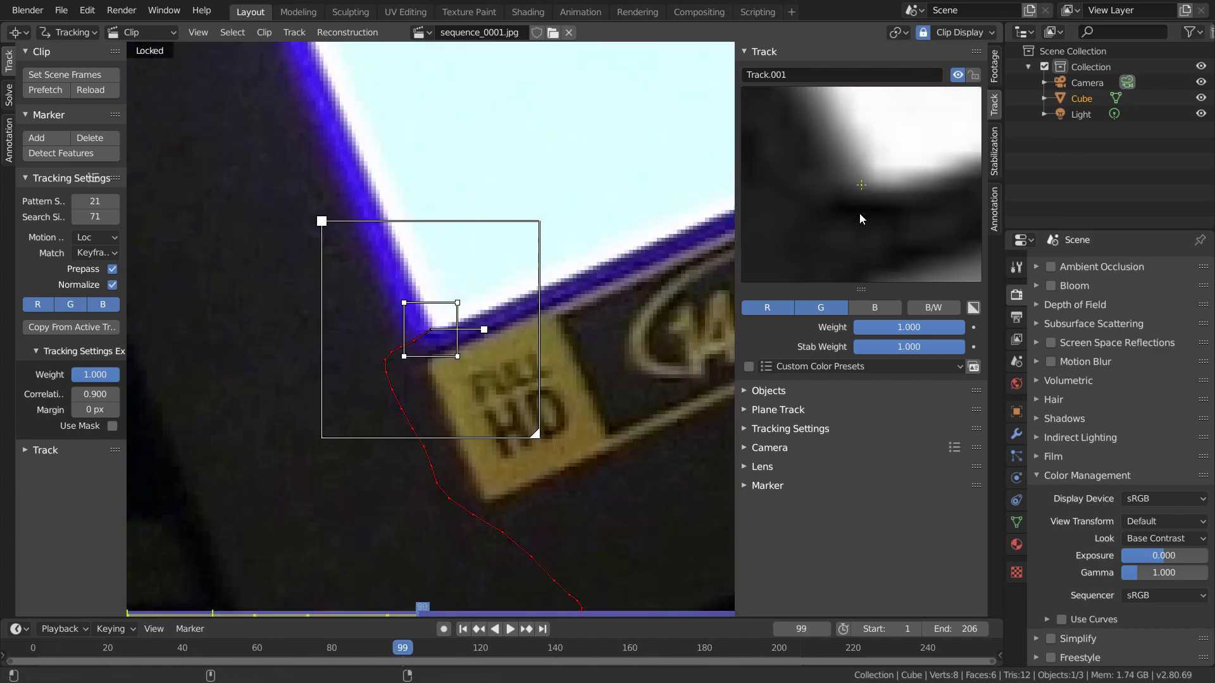
pyautogui.press('Left')
pyautogui.press('Left')
pyautogui.hotkey('ctrl', 't')
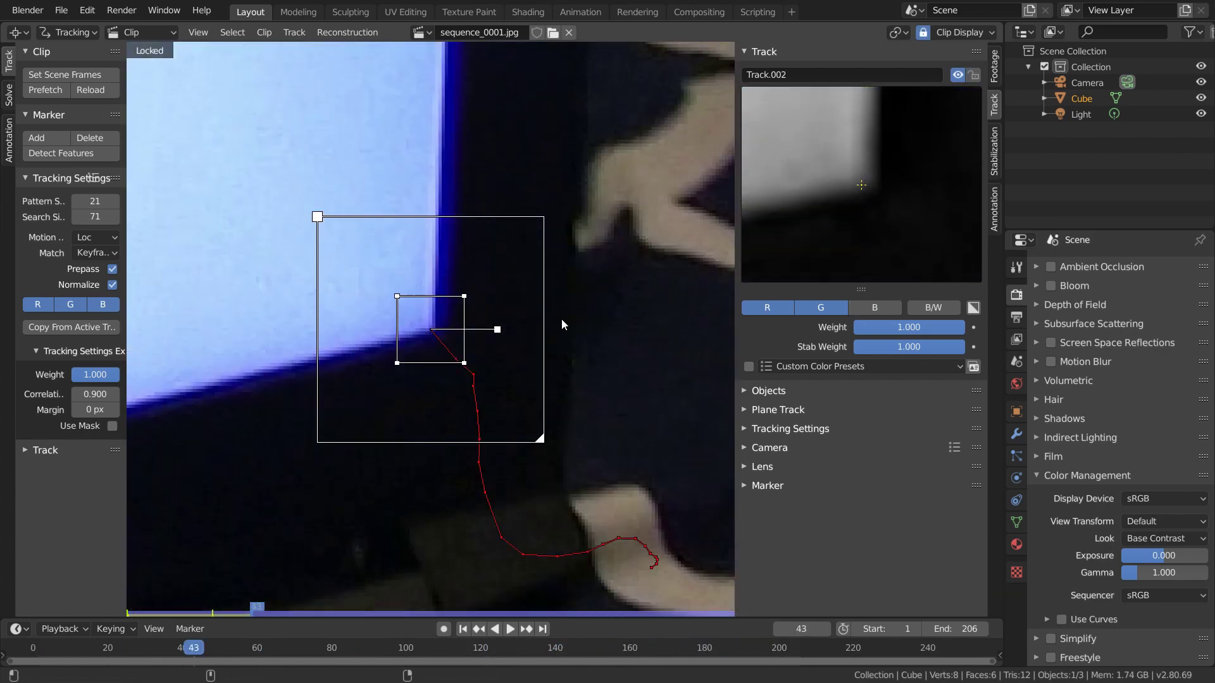
pyautogui.hotkey('ctrl', 't')
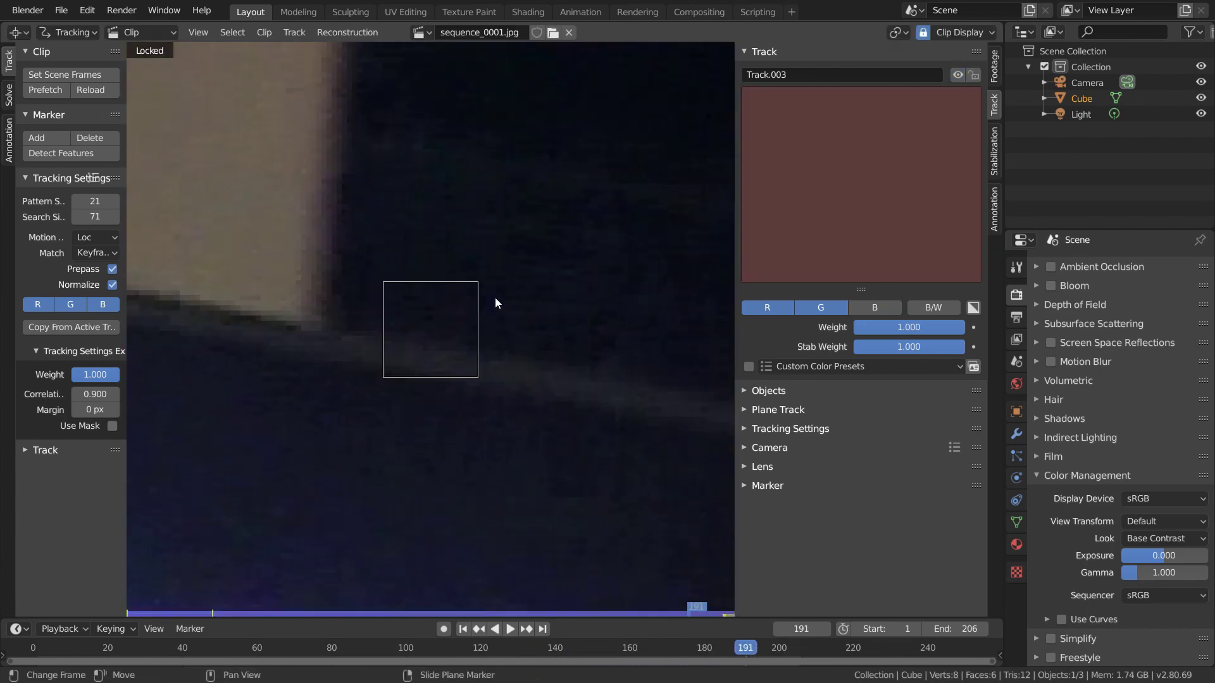
# Turn off the blue channel for the upper-right corner marker and track it through the clip with the view locked
pyautogui.press('l')
pyautogui.click(875, 308)
pyautogui.click(874, 309)
pyautogui.press('l')
pyautogui.hotkey('ctrl', 't')
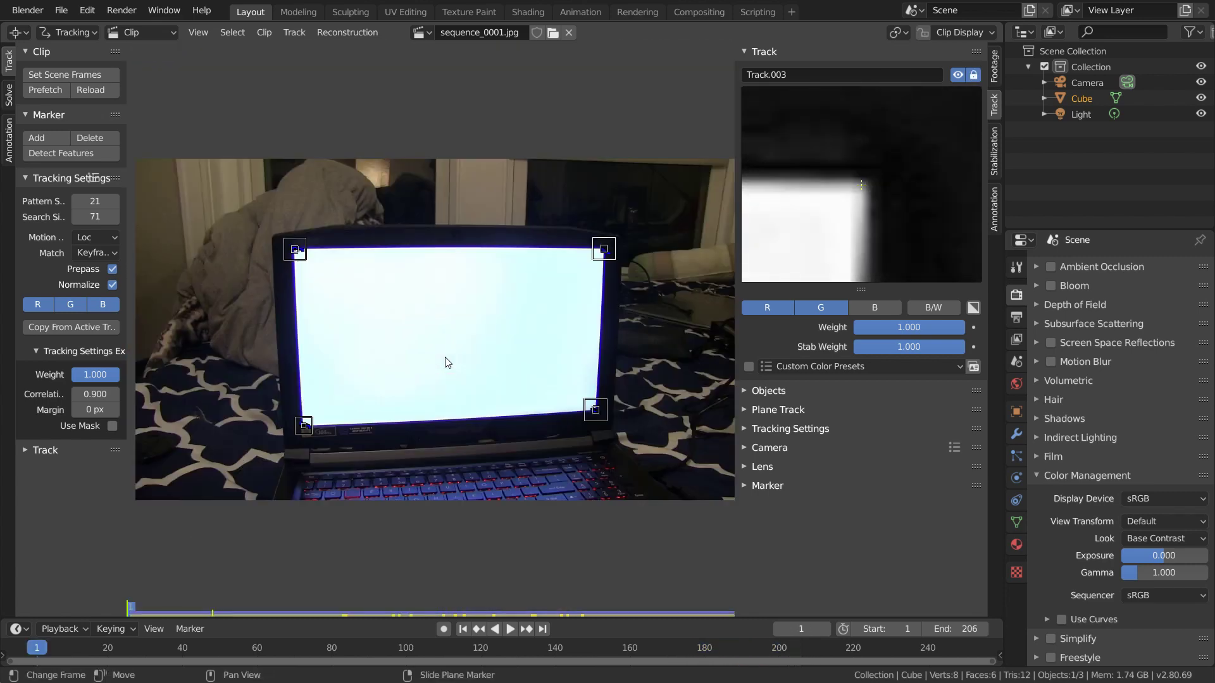
# Play back the footage to check the four corner tracks and save the file as tracking.blend on the Desktop
pyautogui.press('space')
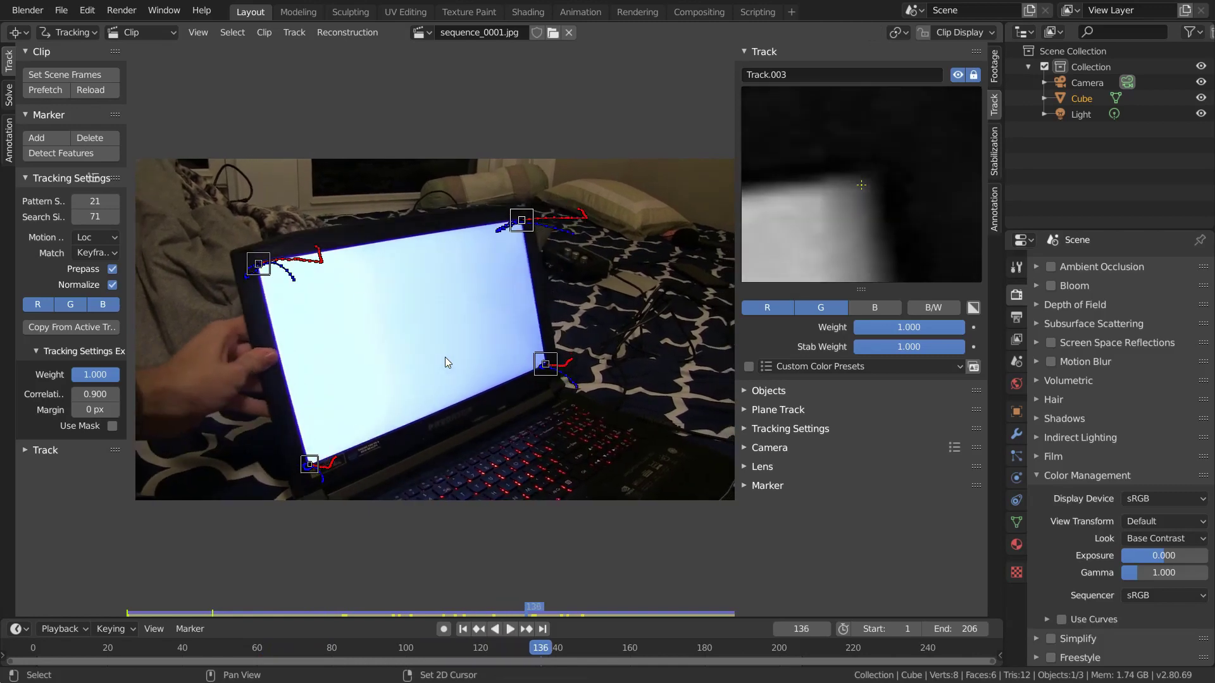
pyautogui.hotkey('ctrl', 's')
pyautogui.click(219, 70)
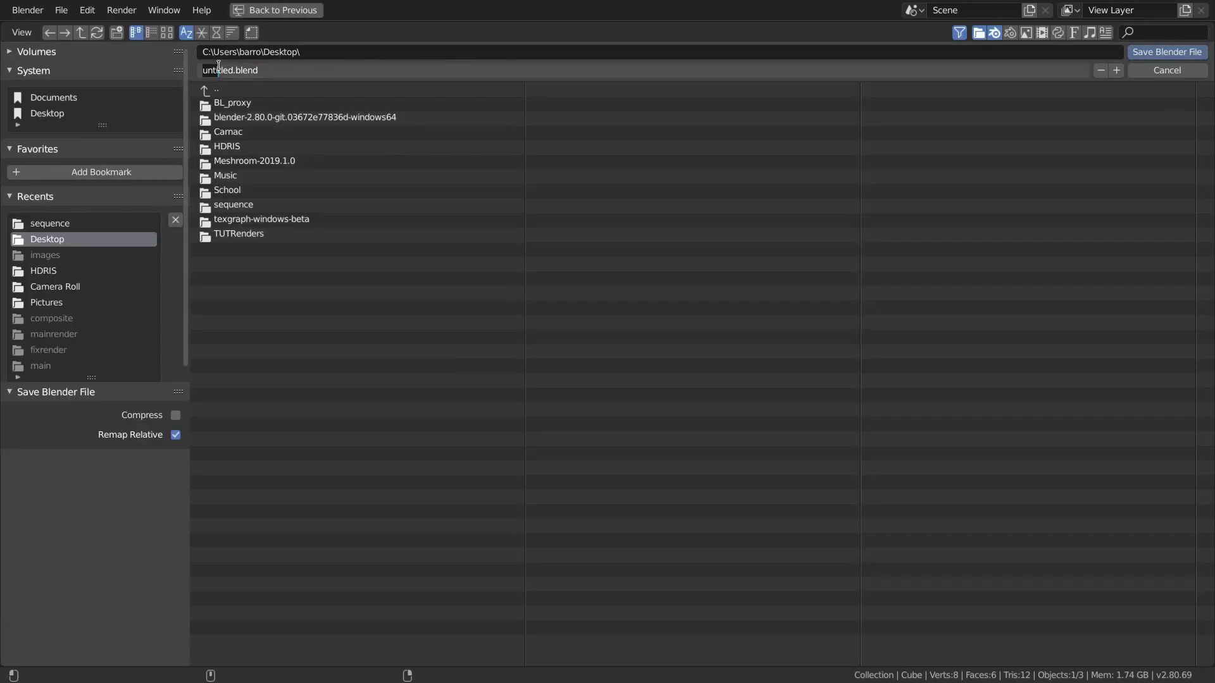
pyautogui.press('Return')
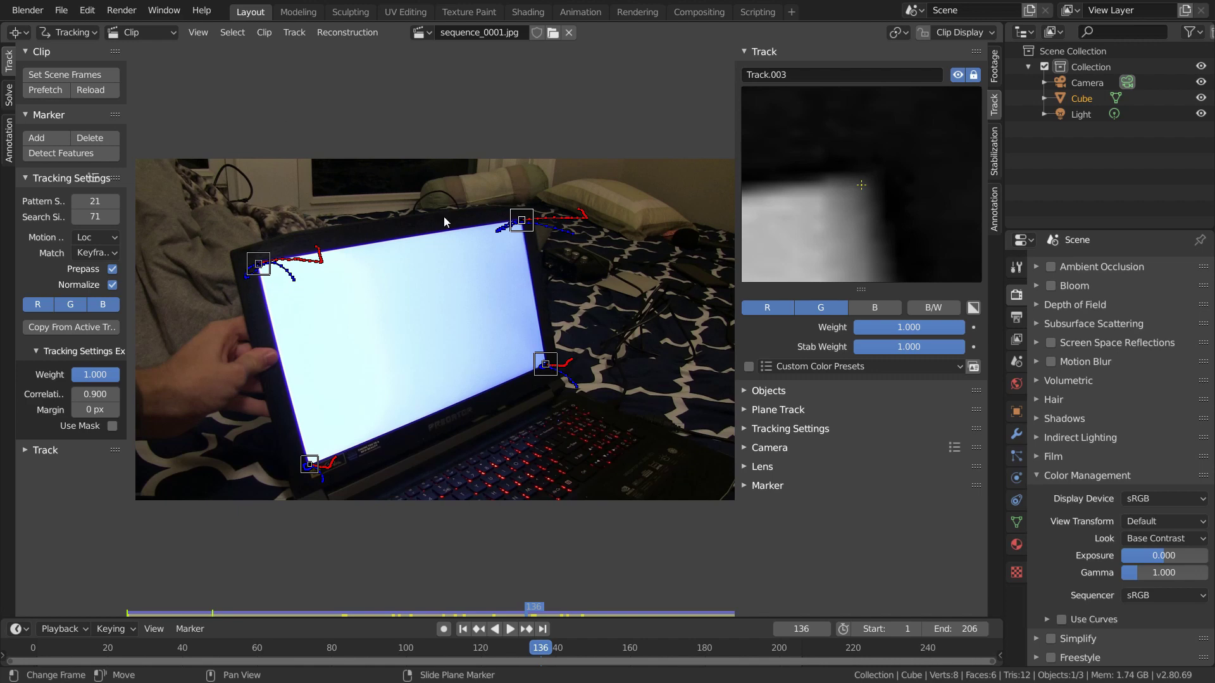
pyautogui.hotkey('shift', 'space')
pyautogui.hotkey('shift', 'space')
pyautogui.scroll(1, 435, 329)
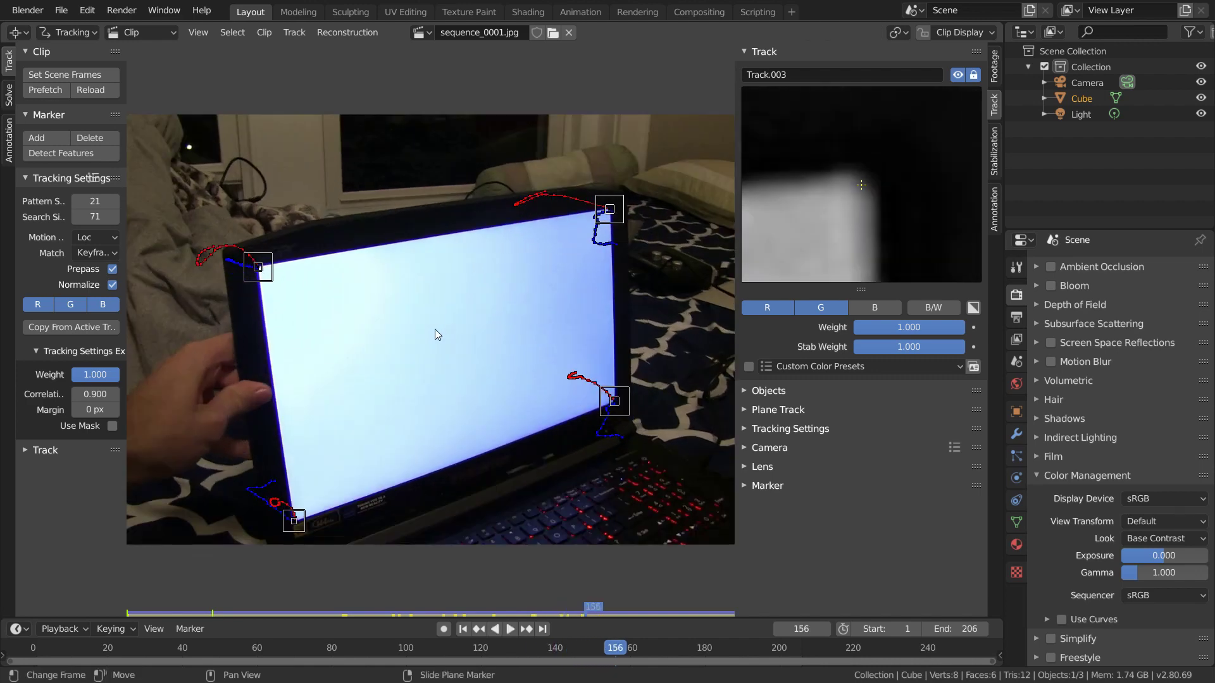
# Create a plane track from the four corner markers and name it Screen
pyautogui.click(9, 96)
pyautogui.click(41, 51)
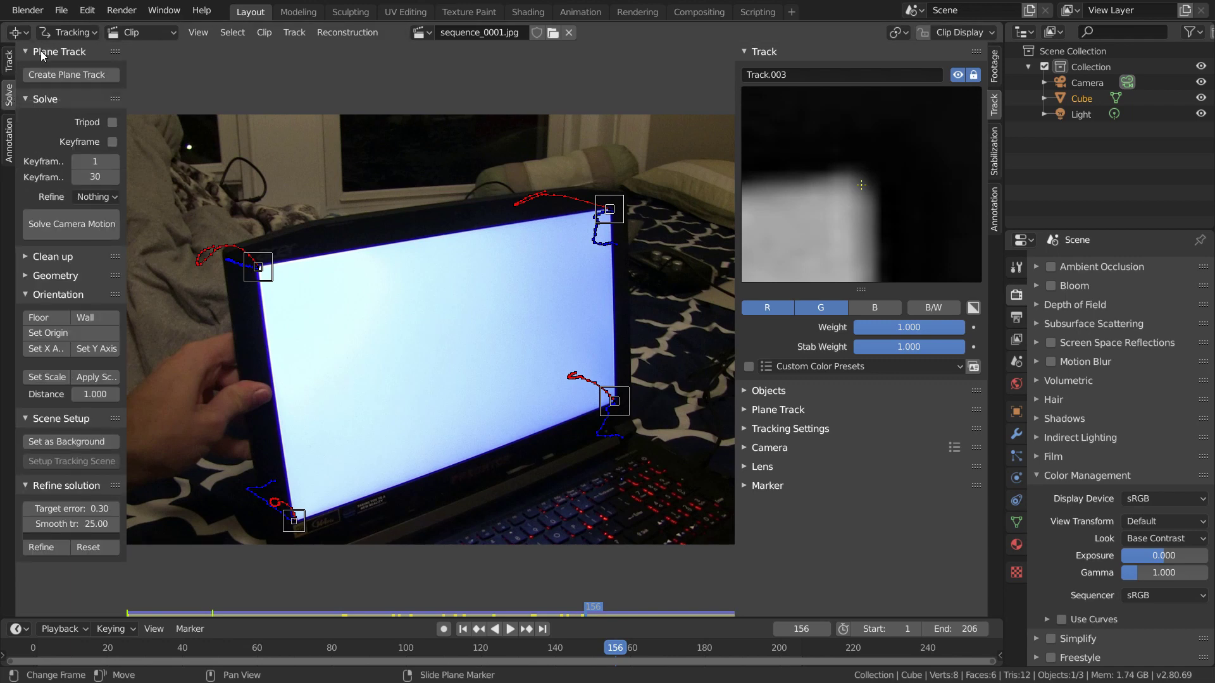
pyautogui.click(47, 74)
pyautogui.click(769, 119)
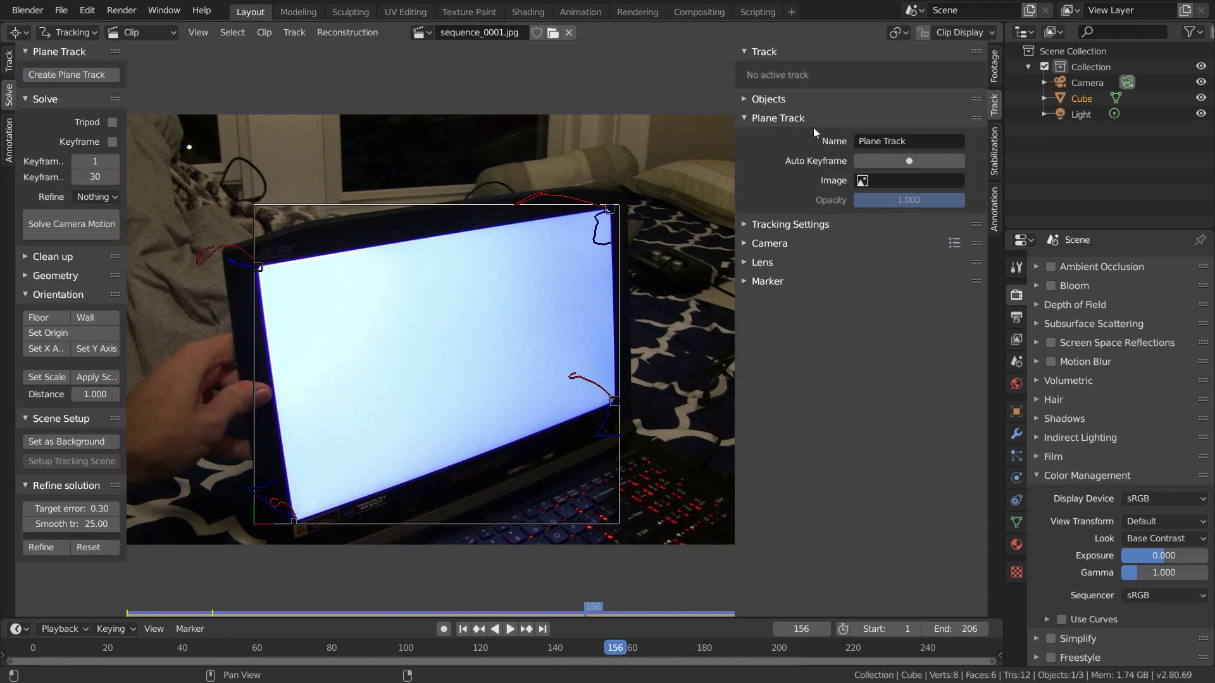
pyautogui.click(903, 141)
pyautogui.write('Screen')
pyautogui.press('Return')
# Play the footage to examine how the Screen plane track moves, stopping at frame 42
pyautogui.moveTo(343, 410); pyautogui.dragTo(365, 369, button='middle')
pyautogui.press('space')
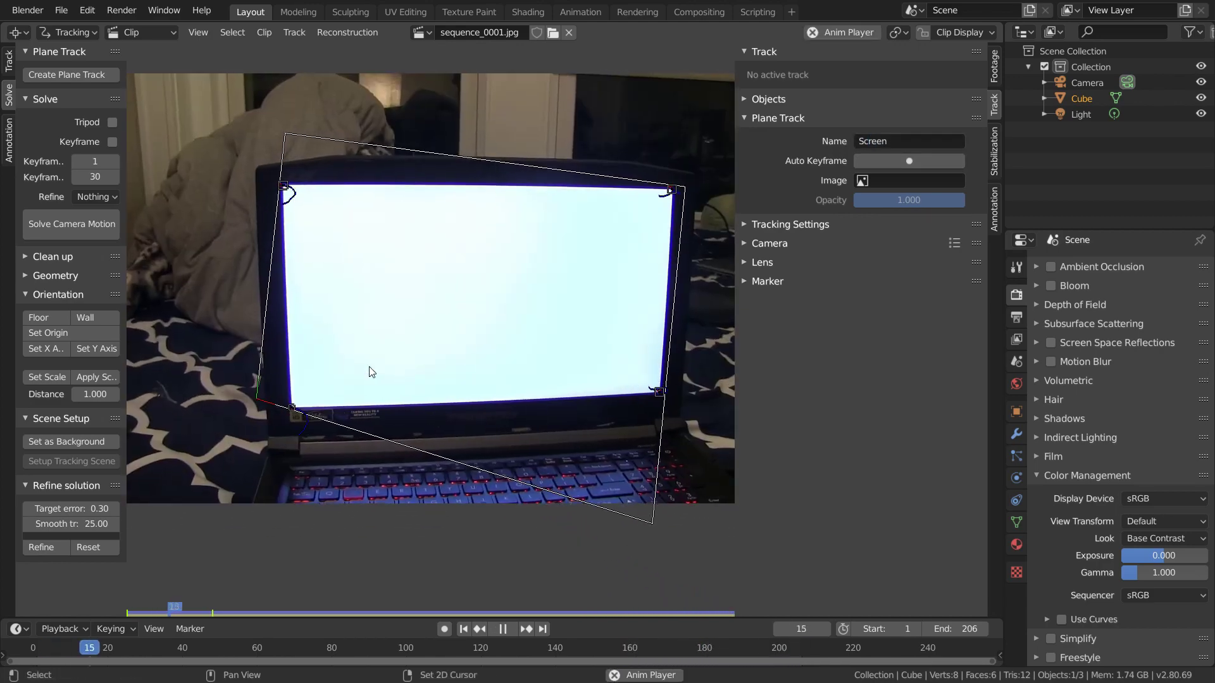
pyautogui.press('space')
# Align the plane track's four corners with the laptop screen's corner markers and play back the clip to check the fit
pyautogui.scroll(8, 336, 401)
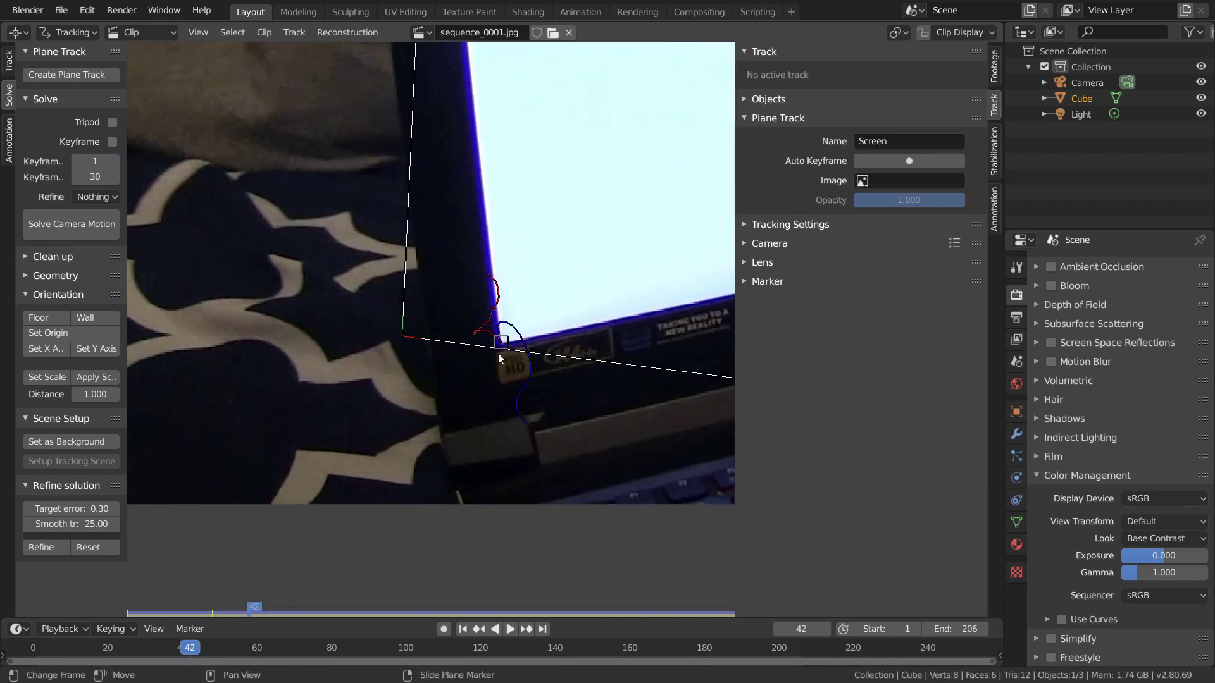
pyautogui.scroll(-6, 418, 346)
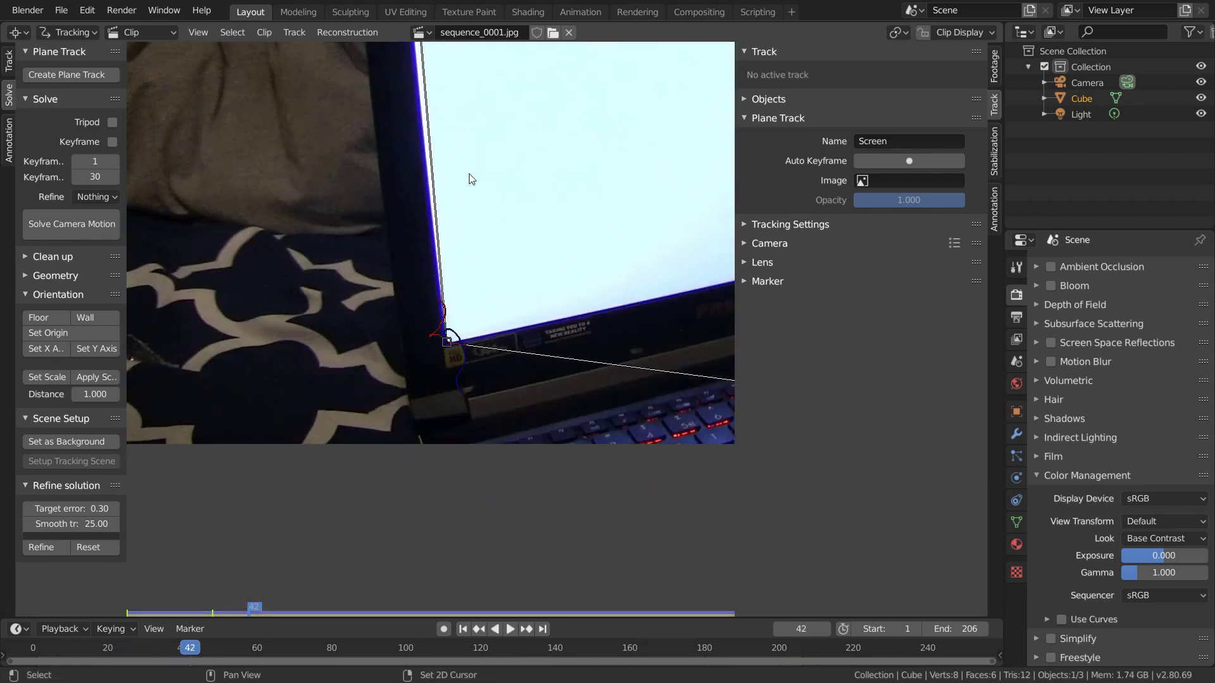
pyautogui.moveTo(461, 228); pyautogui.dragTo(443, 380, button='middle')
pyautogui.scroll(5, 411, 354)
pyautogui.moveTo(401, 168); pyautogui.dragTo(401, 398)
pyautogui.scroll(-5, 436, 304)
pyautogui.scroll(6, 569, 316)
pyautogui.moveTo(565, 302); pyautogui.dragTo(519, 317)
pyautogui.scroll(-5, 527, 487)
pyautogui.scroll(6, 492, 525)
pyautogui.moveTo(492, 525); pyautogui.dragTo(502, 279)
pyautogui.scroll(6, 498, 268)
pyautogui.scroll(-6, 503, 329)
pyautogui.scroll(1, 477, 291)
pyautogui.press('space')
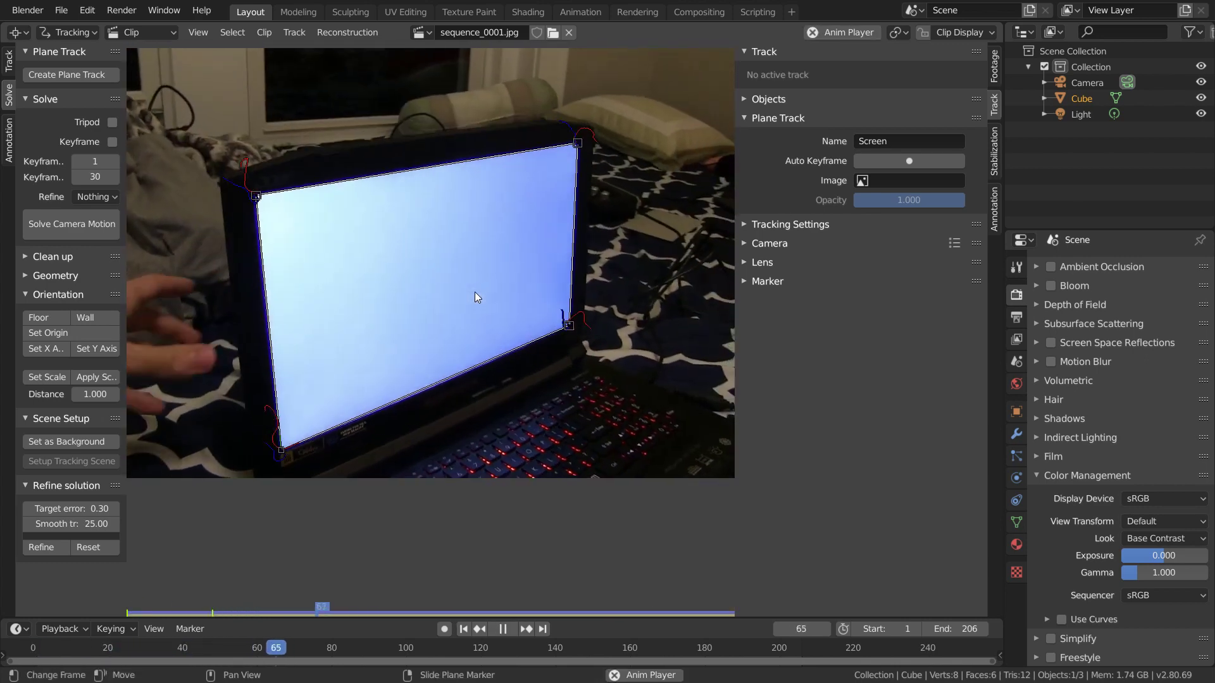
pyautogui.press('space')
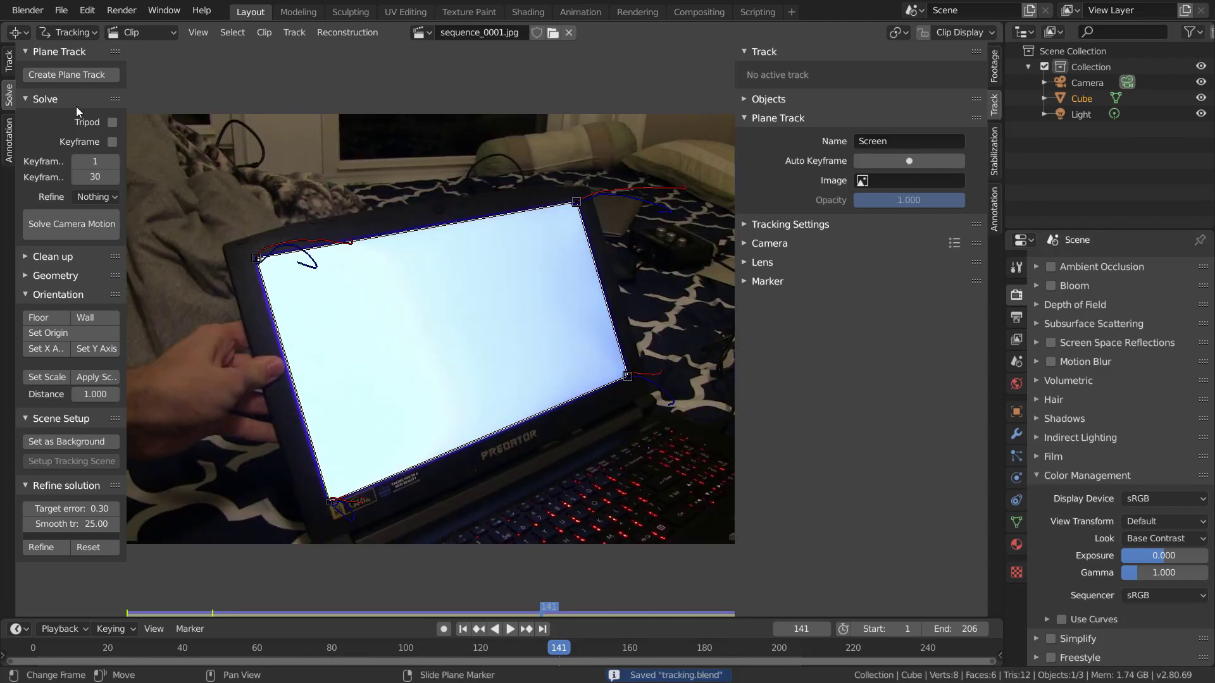
# Change this editor to the Image Editor and create a blank black 1600 x 900 px image named Dots
pyautogui.click(19, 32)
pyautogui.click(34, 107)
pyautogui.click(469, 33)
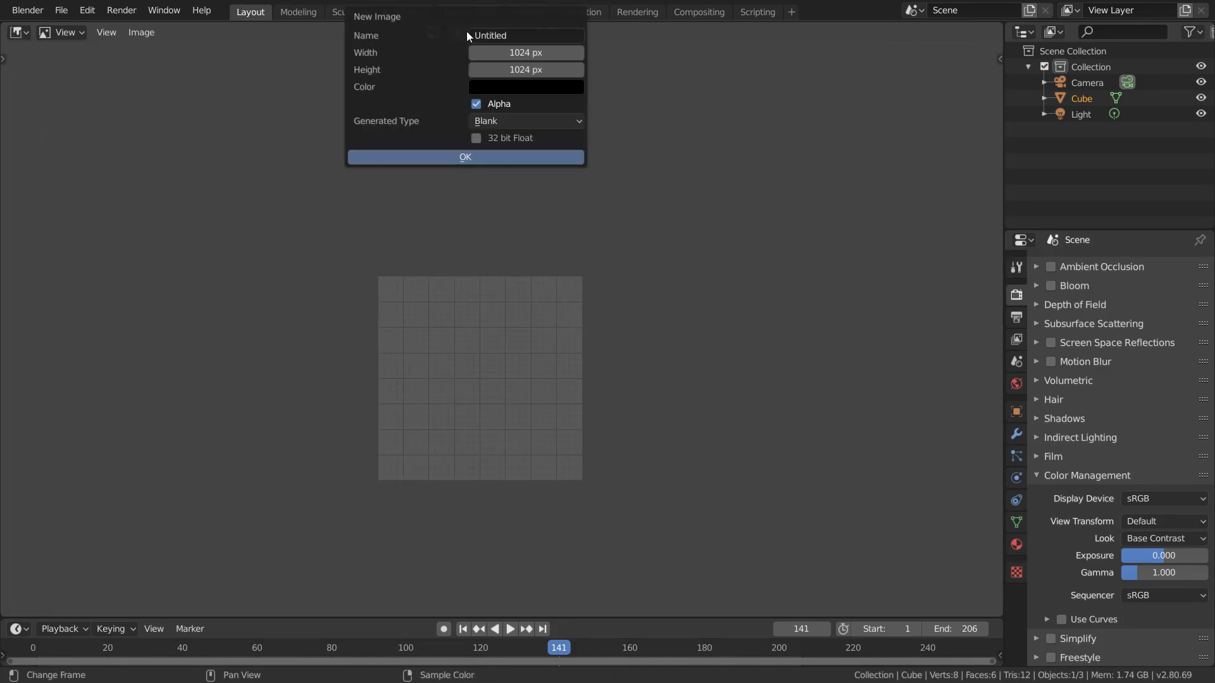
pyautogui.press('Tab')
pyautogui.press('Tab')
pyautogui.click(435, 158)
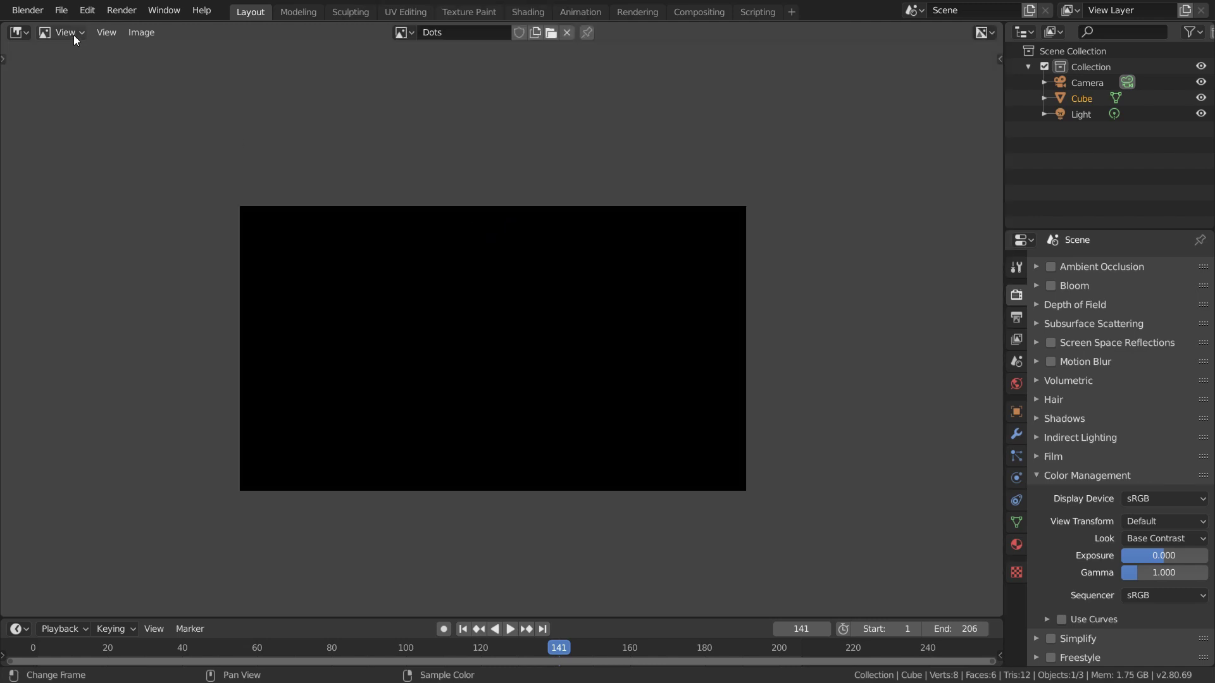
# Put the image editor in Paint mode and show its tools and sidebar settings
pyautogui.scroll(1, 455, 360)
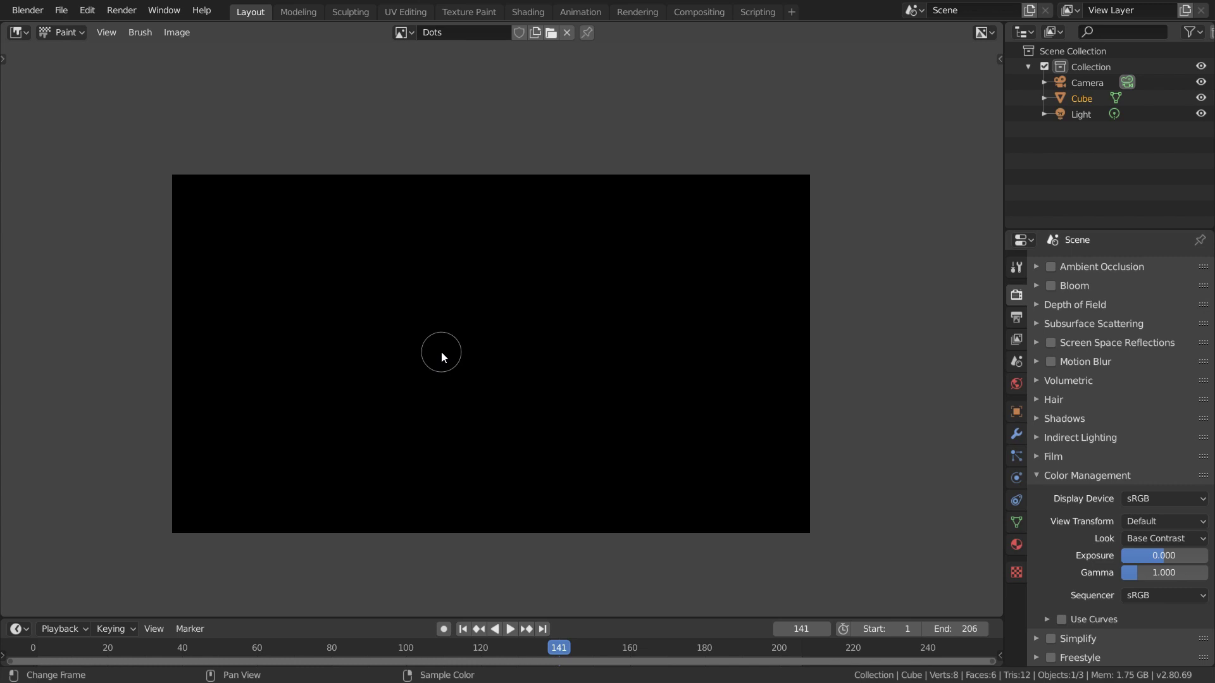
pyautogui.press('n')
pyautogui.press('t')
pyautogui.scroll(1, 445, 343)
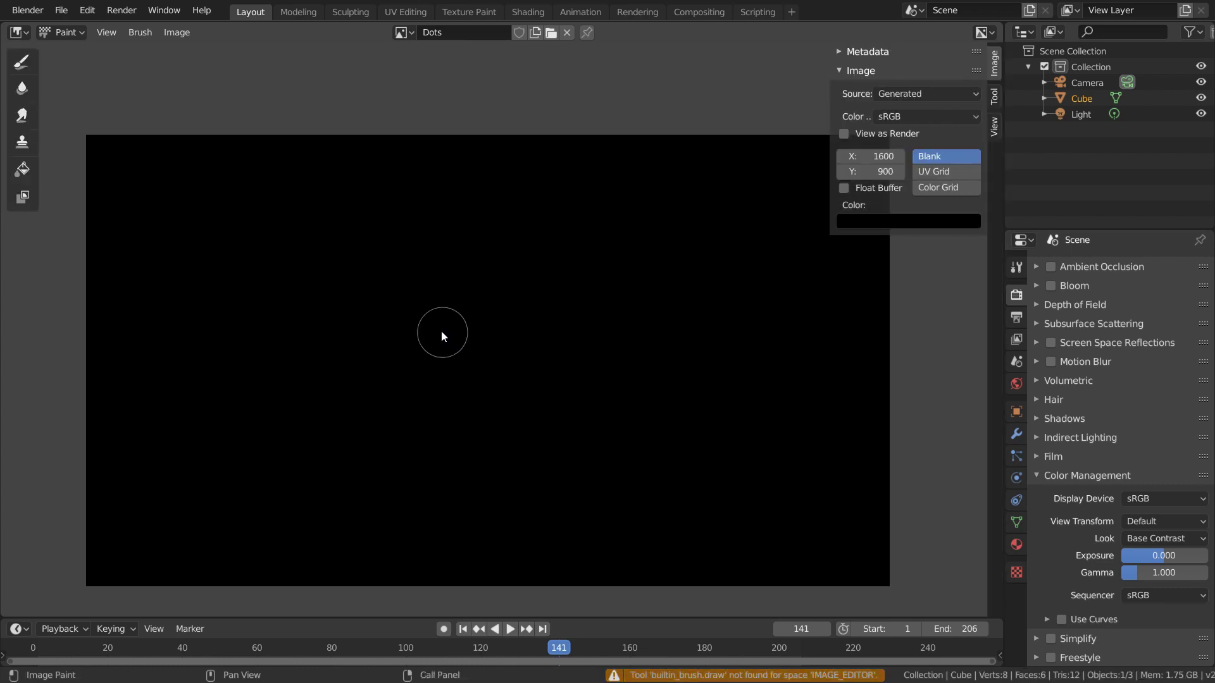
# Activate the Draw tool and set its brush strength to 1.000 and radius to 50 px
pyautogui.click(22, 62)
pyautogui.hotkey('shift', 'f')
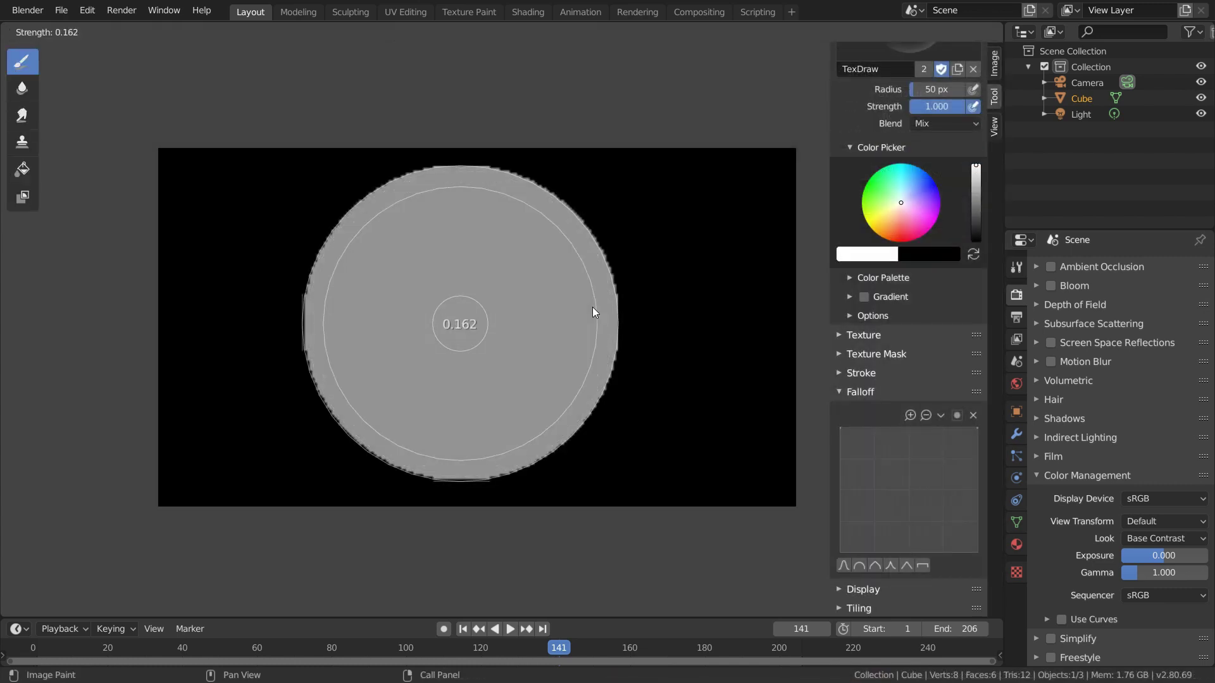
pyautogui.click(497, 331)
pyautogui.press('f')
pyautogui.click(492, 331)
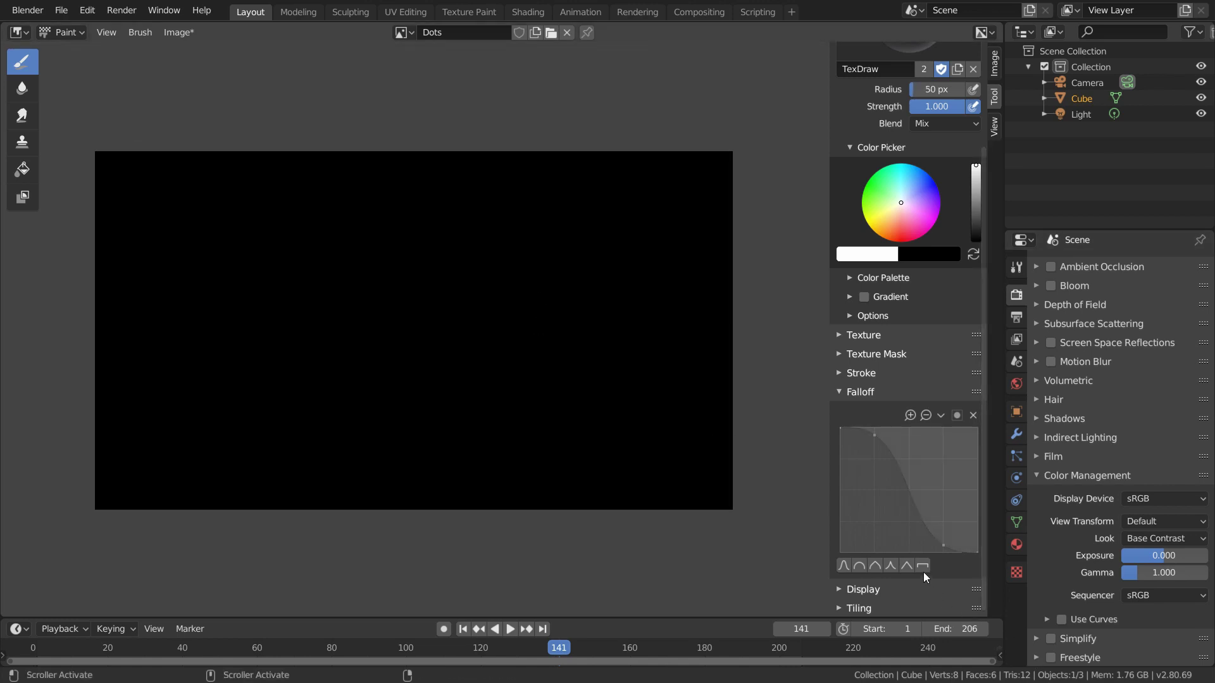
# Give the brush a constant falloff and paint three rows of five white dots with a 15 px radius
pyautogui.click(924, 568)
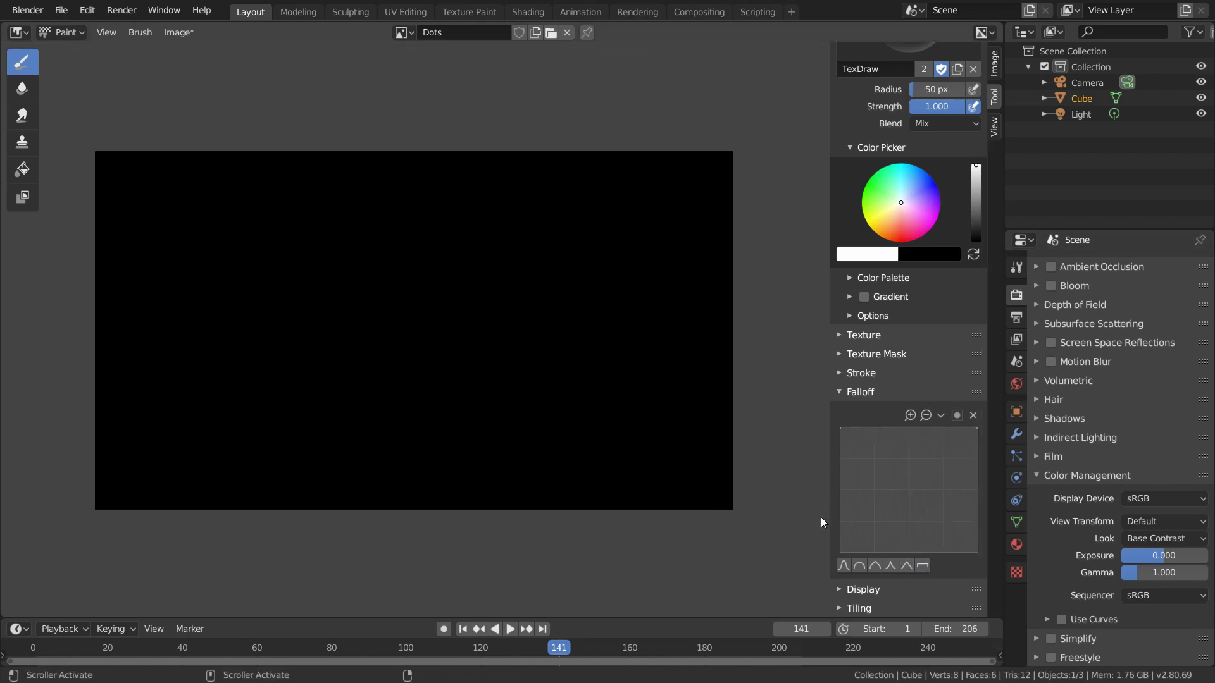
pyautogui.hotkey('ctrl', 'z')
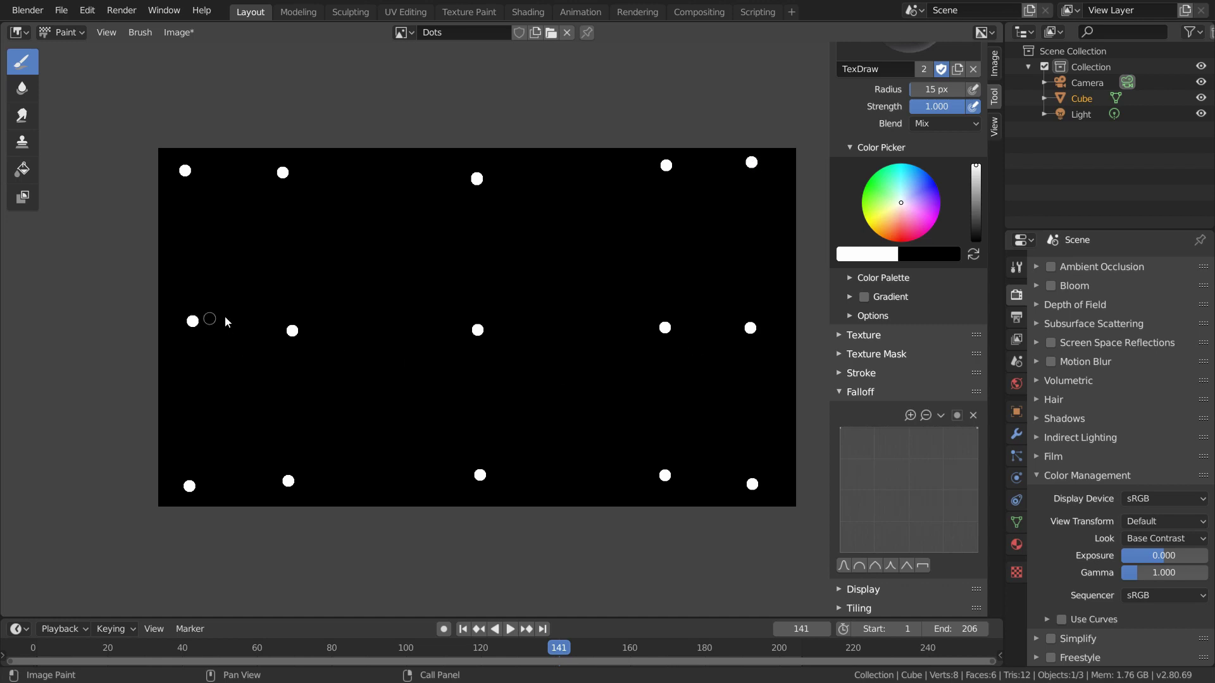
pyautogui.keyDown('shift'); pyautogui.moveTo(608, 308); pyautogui.dragTo(544, 314, button='middle'); pyautogui.keyUp('shift')
# Enable compositing nodes in the Compositing workspace and delete the Render Layers node
pyautogui.click(696, 13)
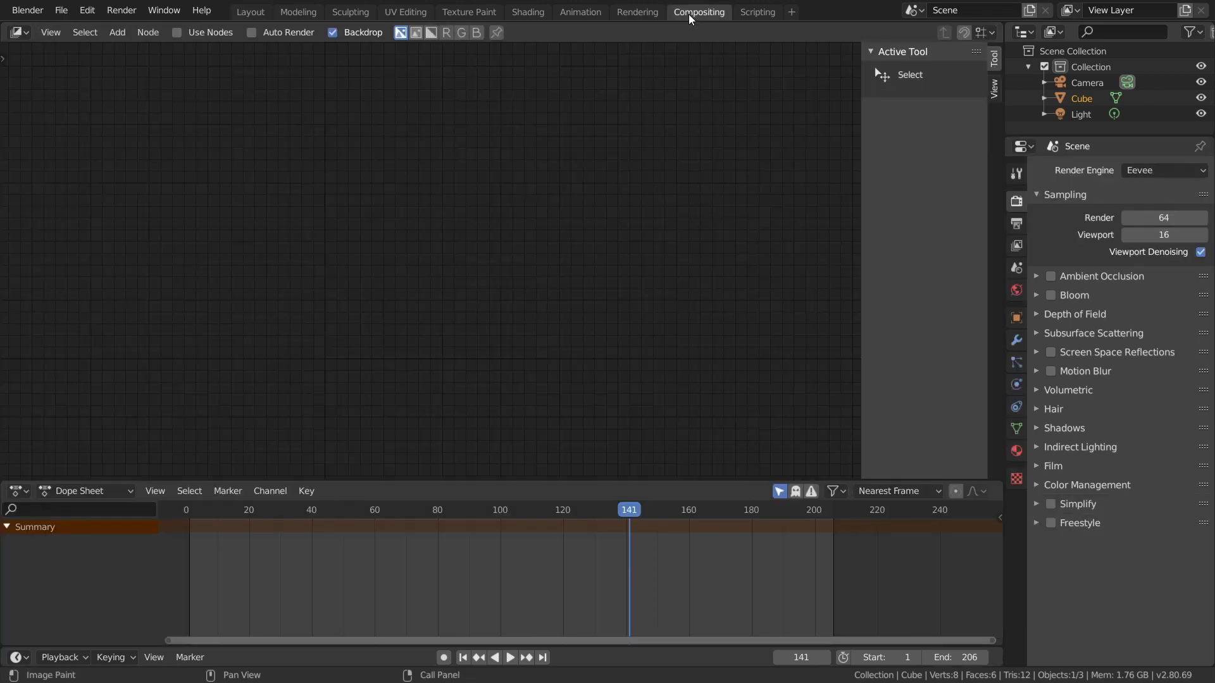
pyautogui.click(177, 32)
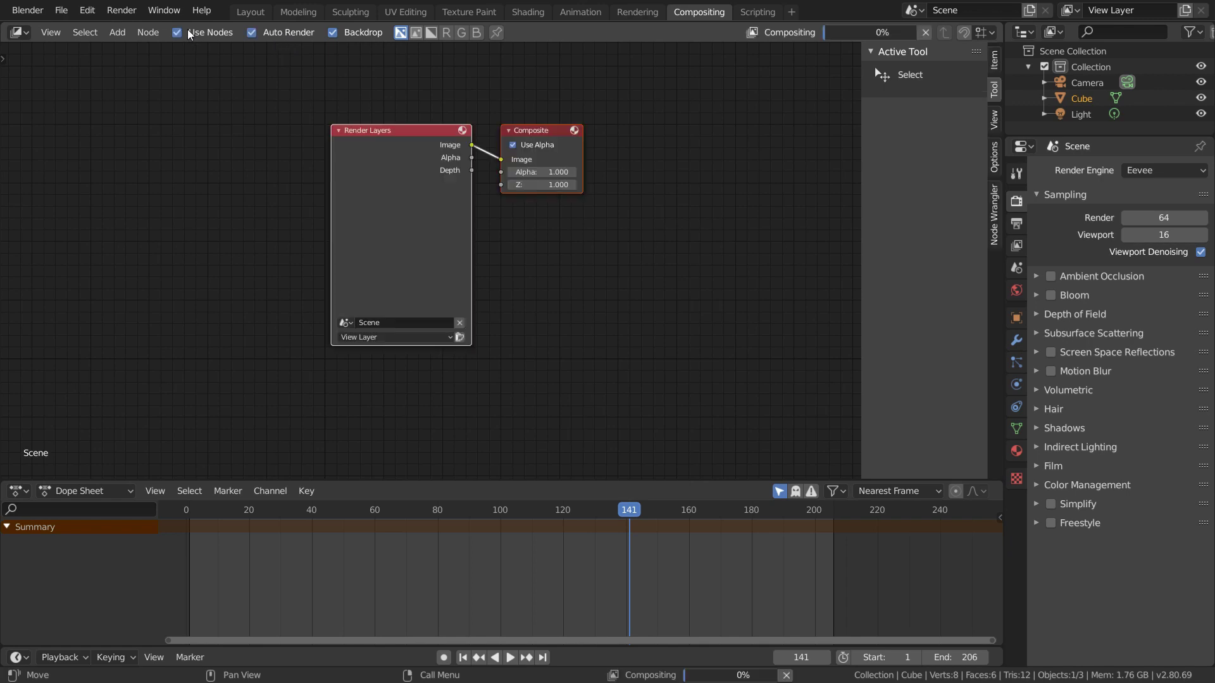
pyautogui.moveTo(388, 139); pyautogui.dragTo(335, 144)
pyautogui.press('x')
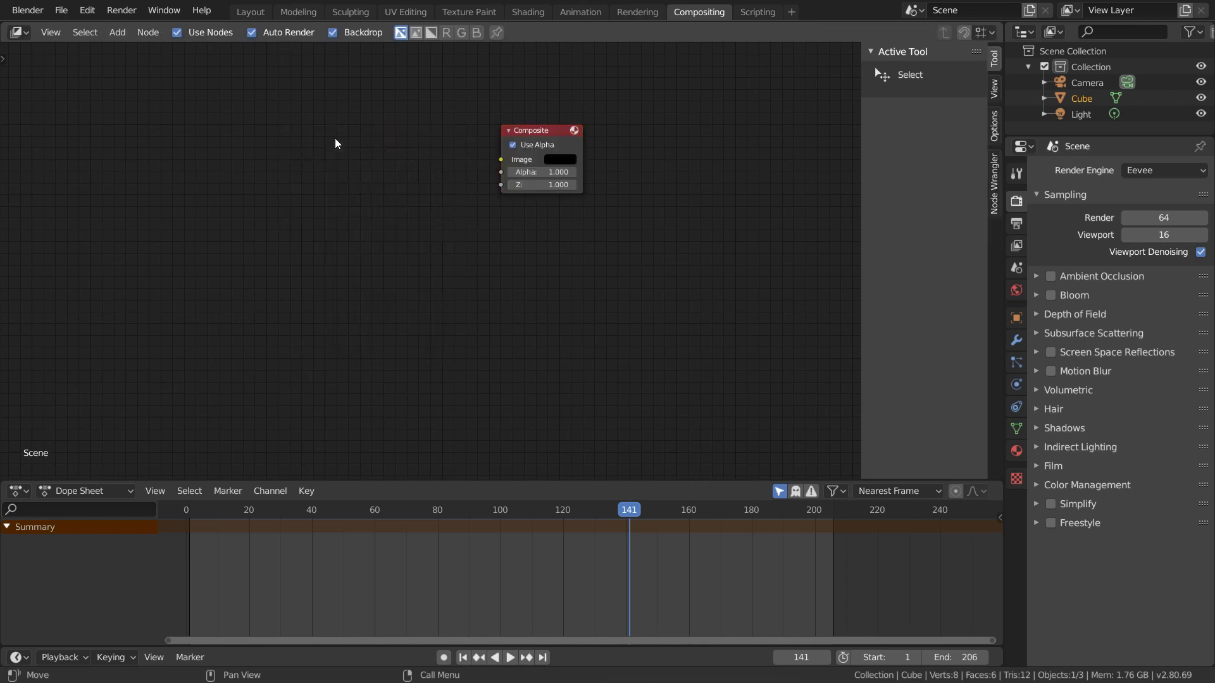
# Insert a Movie Clip node to the left of the Composite node and assign the laptop image sequence clip to it
pyautogui.hotkey('shift', 'a')
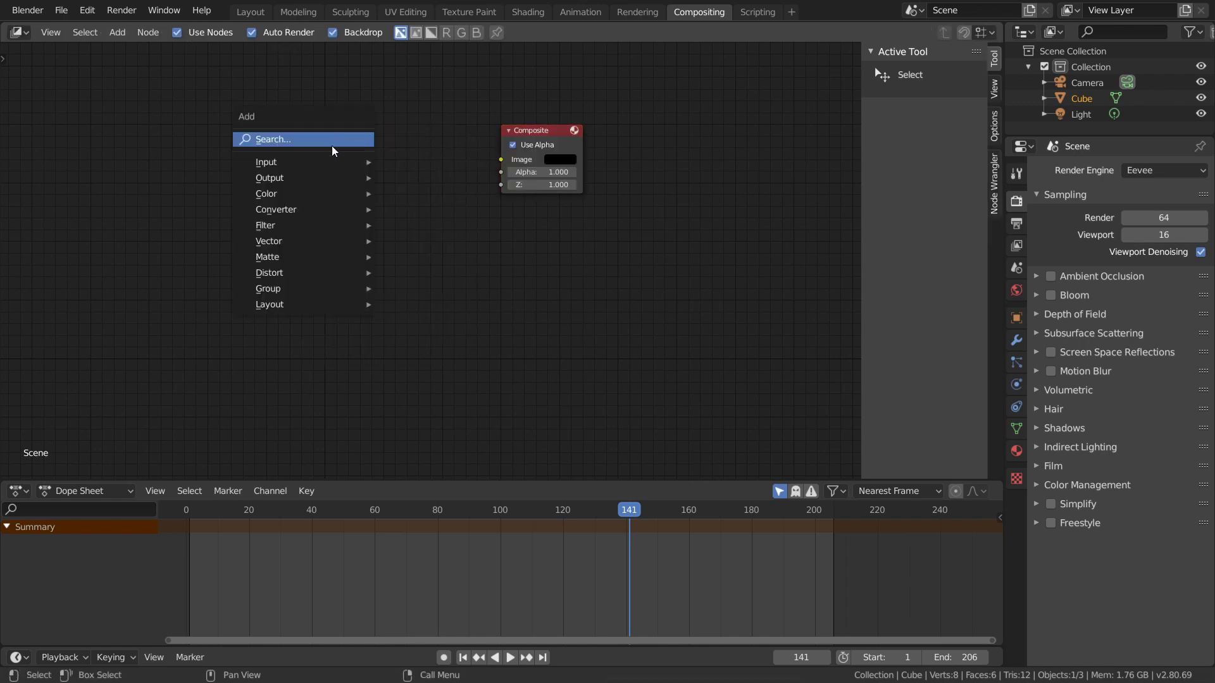
pyautogui.moveTo(364, 163)
pyautogui.click(430, 251)
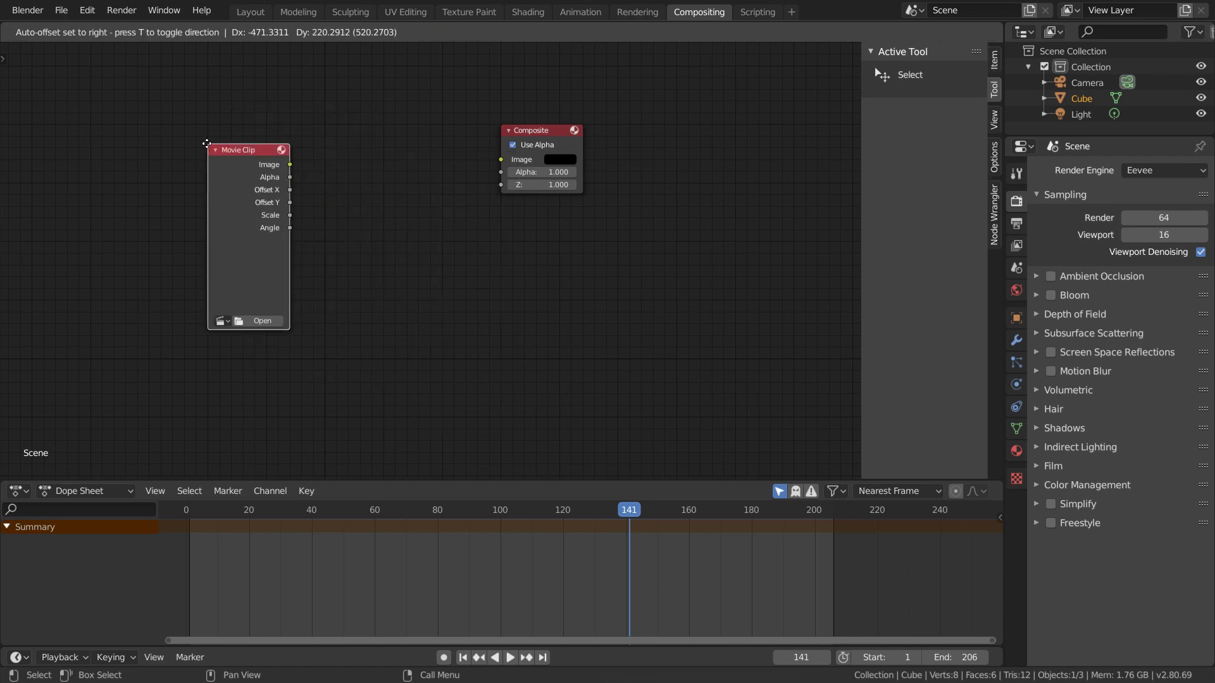
pyautogui.click(217, 226)
pyautogui.click(218, 321)
pyautogui.click(234, 342)
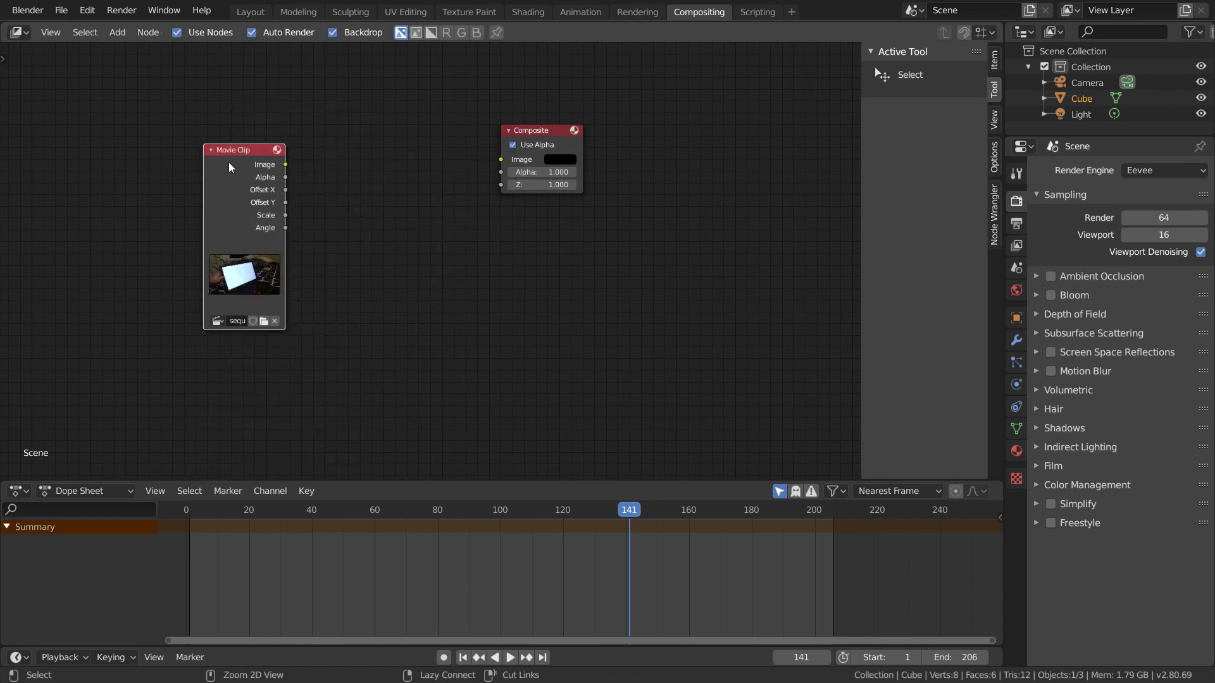
# Preview the Movie Clip in a Viewer node, fit the backdrop to the editor, and go to frame 1
pyautogui.keyDown('ctrl'); pyautogui.keyDown('shift'); pyautogui.click(227, 151); pyautogui.keyUp('shift'); pyautogui.keyUp('ctrl')
pyautogui.moveTo(369, 119); pyautogui.dragTo(617, 255)
pyautogui.press('v')
pyautogui.press('v')
pyautogui.press('v')
pyautogui.press('v')
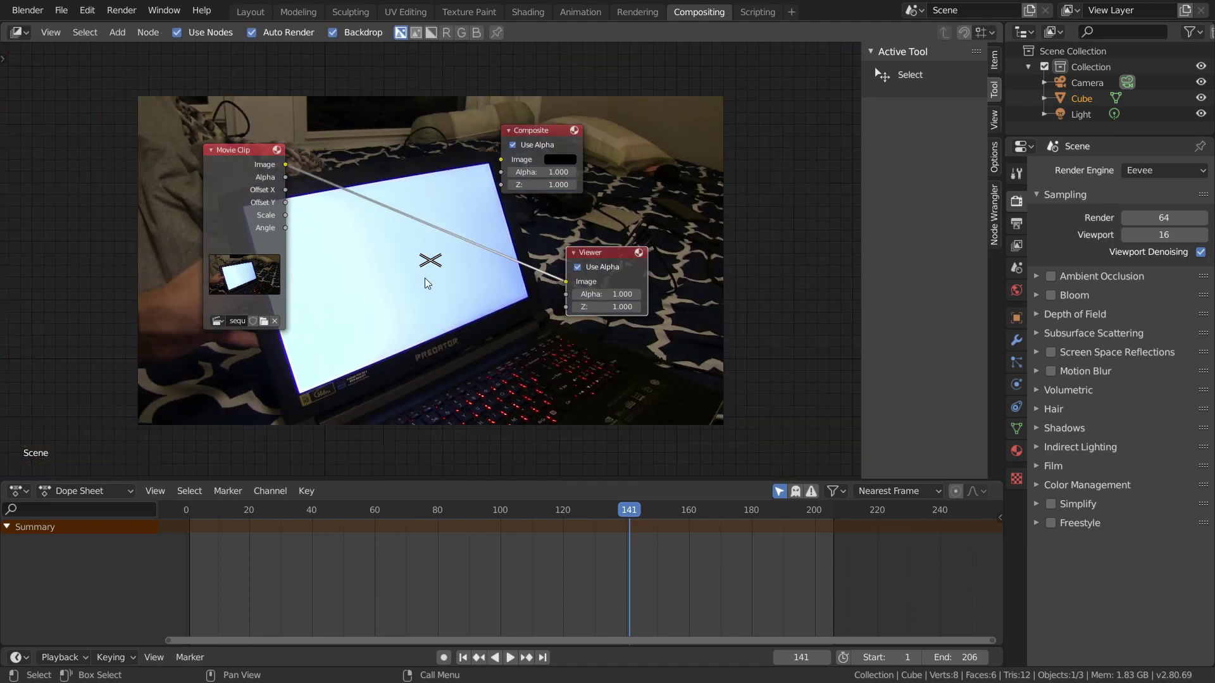
pyautogui.press('Right')
pyautogui.press('Right')
pyautogui.press('Right')
pyautogui.press('Right')
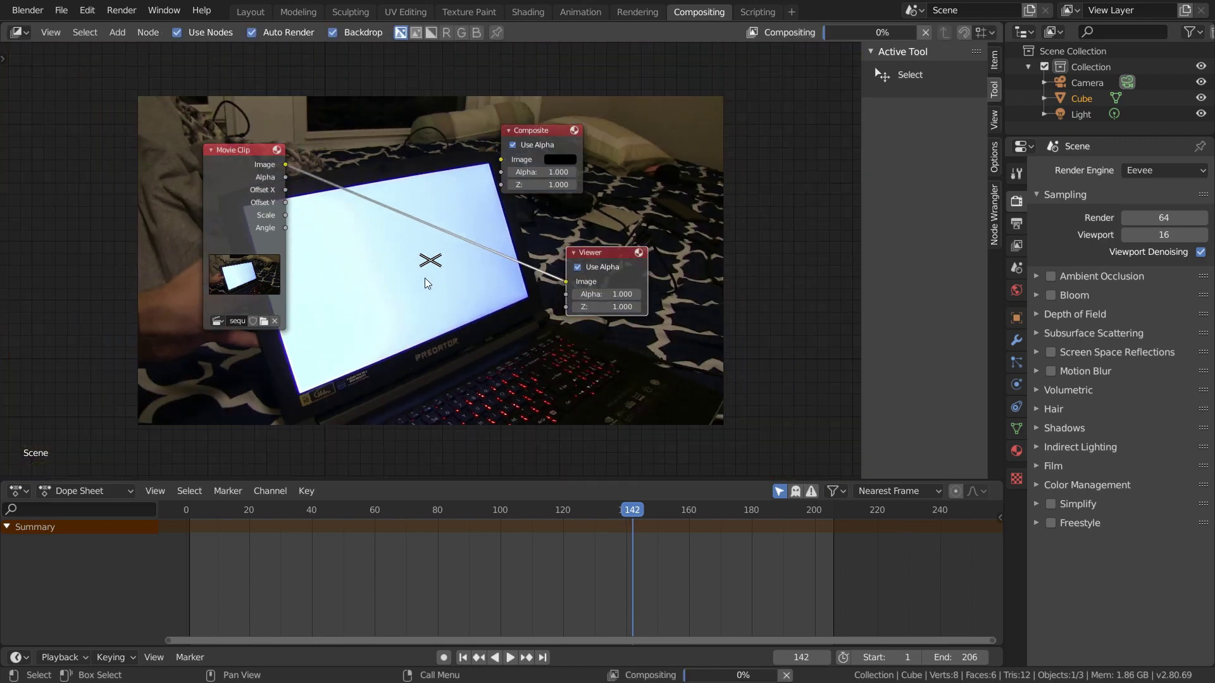
pyautogui.hotkey('shift', 'Left')
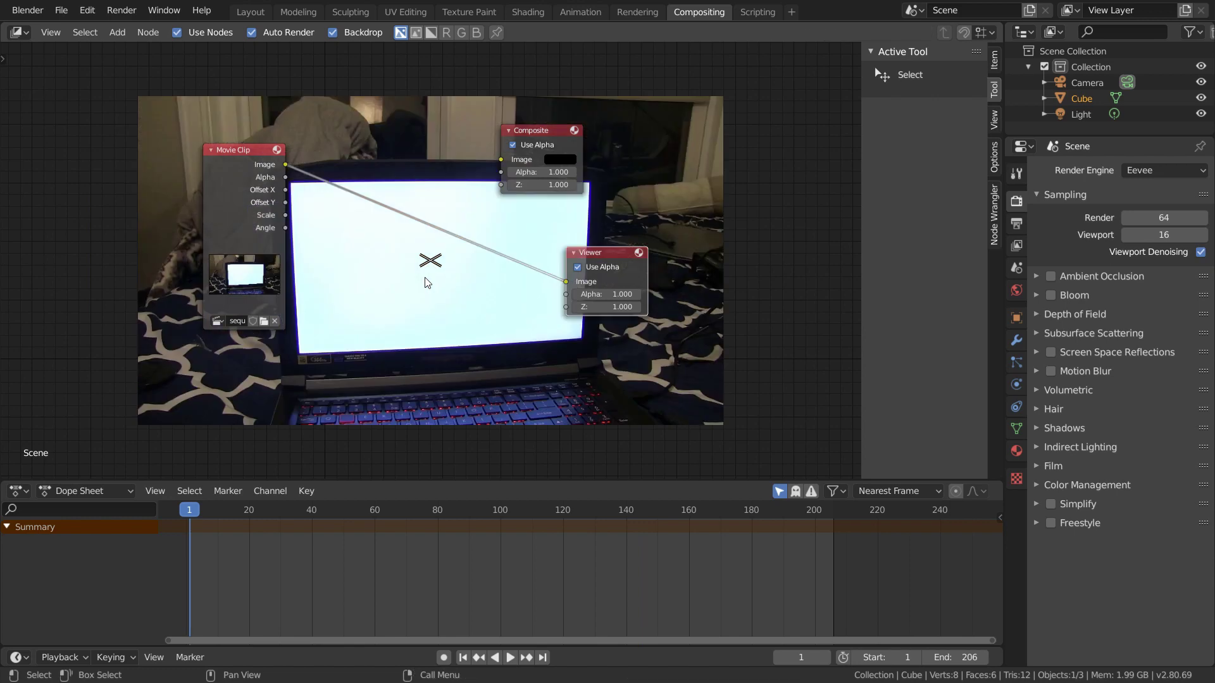
# Insert an Image node with the Dots image and place it below the Movie Clip node
pyautogui.scroll(1, 425, 288)
pyautogui.hotkey('shift', 'a')
pyautogui.moveTo(342, 293)
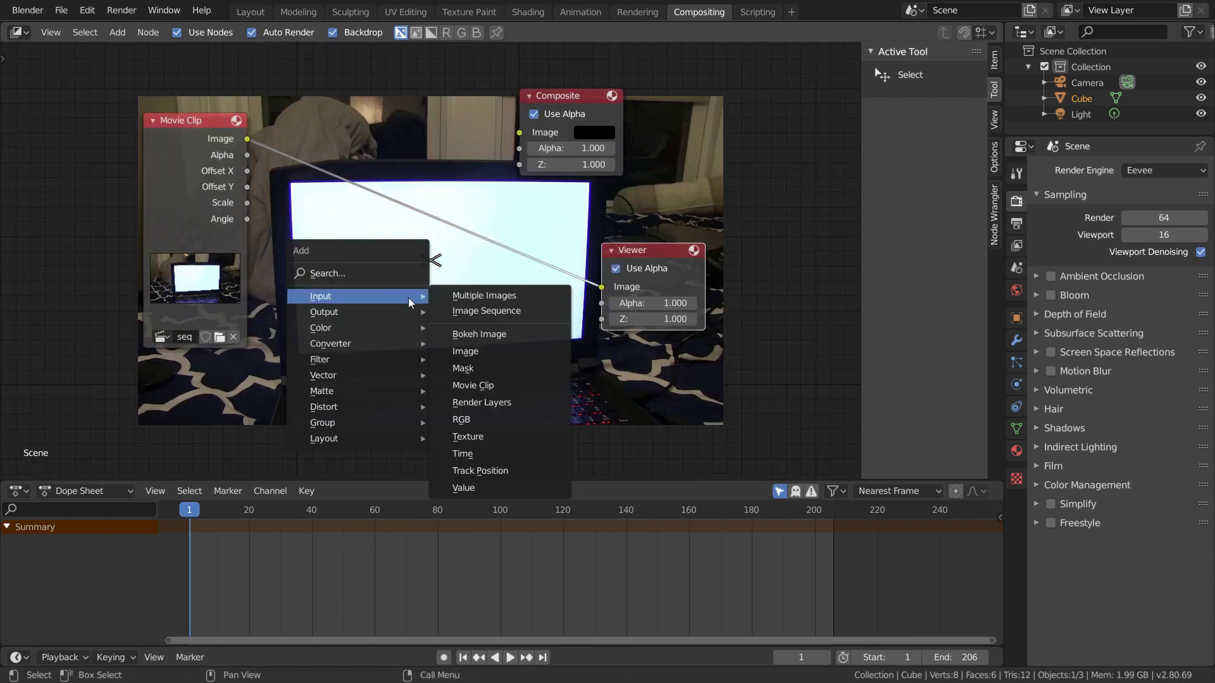
pyautogui.click(501, 347)
pyautogui.moveTo(137, 196); pyautogui.dragTo(152, 170, button='middle')
pyautogui.click(209, 326)
pyautogui.click(230, 350)
pyautogui.moveTo(370, 197); pyautogui.dragTo(316, 377, button='middle')
# Insert an Alpha Over node between Movie Clip and Viewer, and link the Dots image to its second image input
pyautogui.hotkey('shift', 'a')
pyautogui.click(338, 280)
pyautogui.write('alp')
pyautogui.press('Return')
pyautogui.click(413, 186)
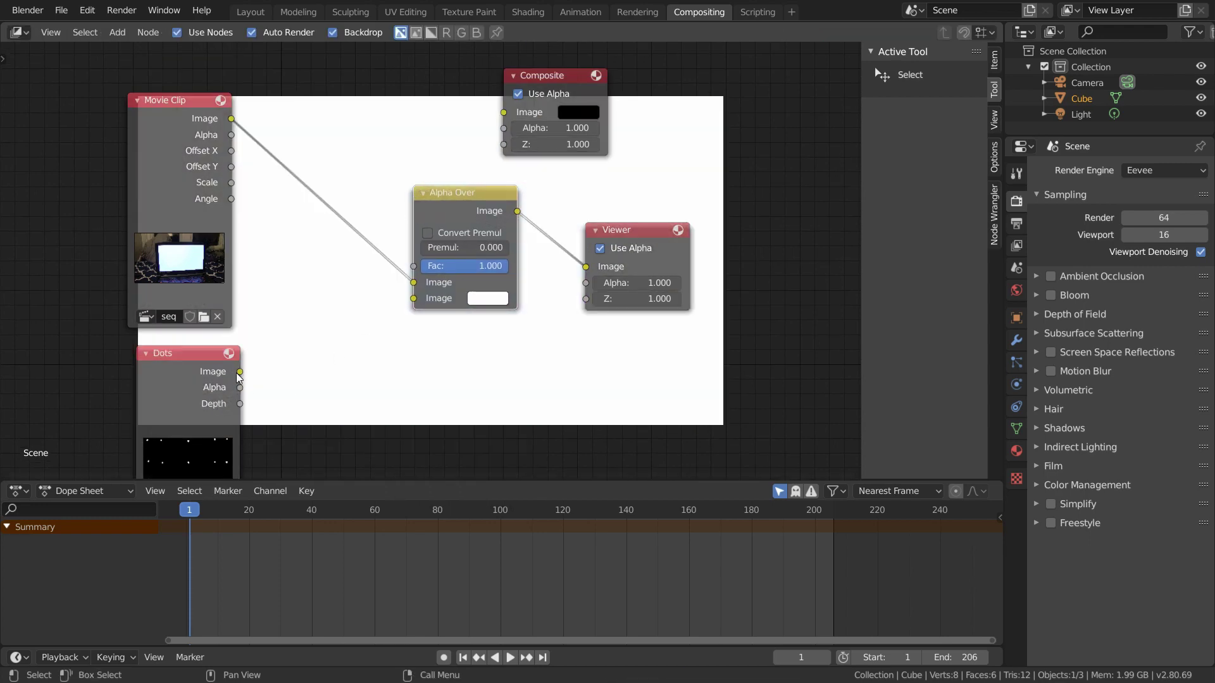
pyautogui.moveTo(240, 371); pyautogui.dragTo(414, 299)
pyautogui.scroll(2, 405, 328)
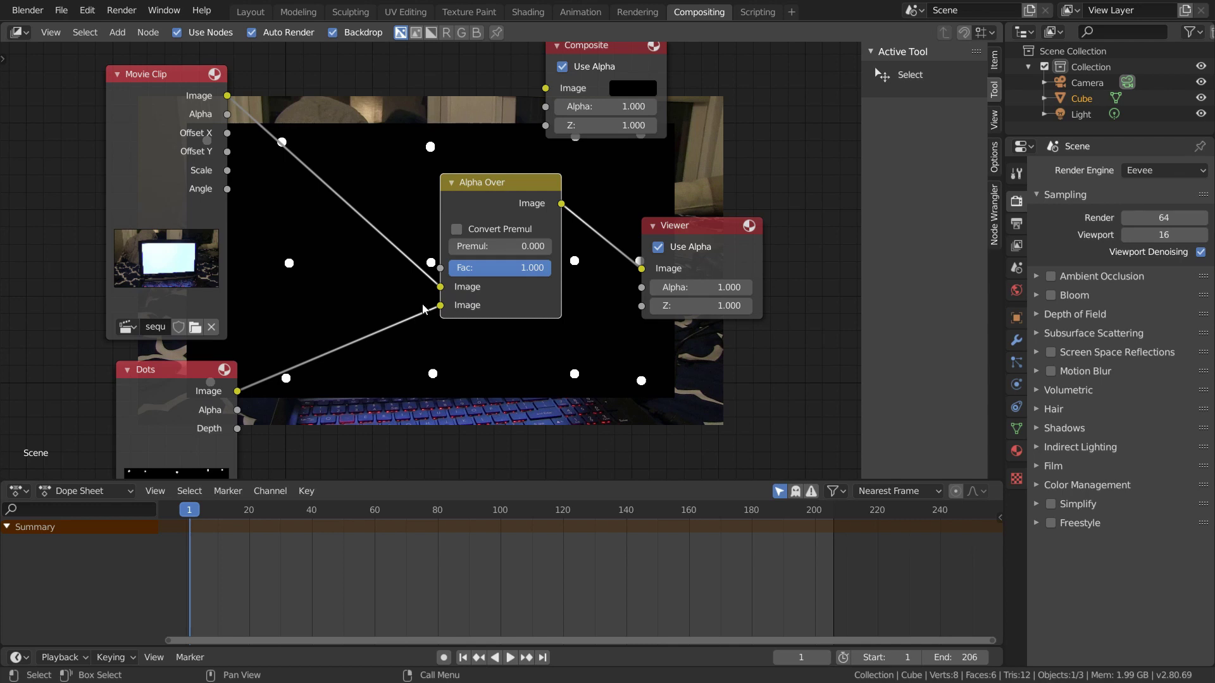
# Insert a Plane Track Deform node on the link between the Dots and Alpha Over nodes
pyautogui.hotkey('shift', 'a')
pyautogui.write('plan')
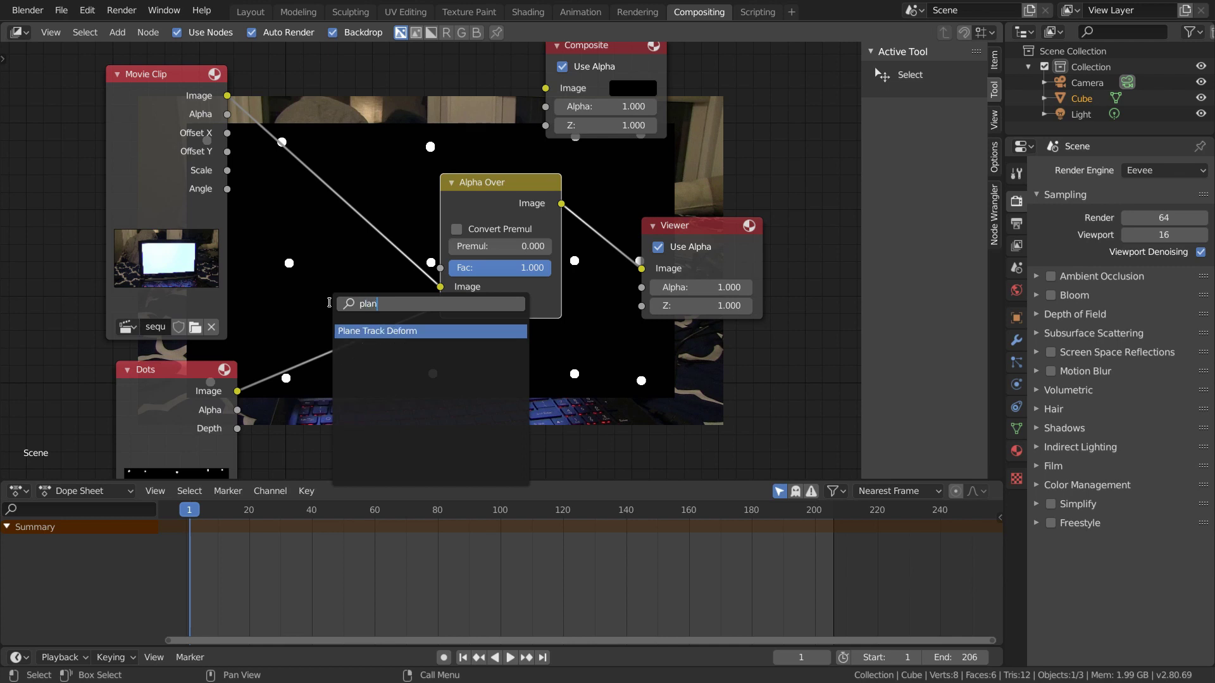
pyautogui.press('Return')
pyautogui.click(329, 302)
# Assign the sequence clip, the Camera object and the Screen plane track to the Plane Track Deform node, and play back the composite
pyautogui.click(348, 377)
pyautogui.click(363, 405)
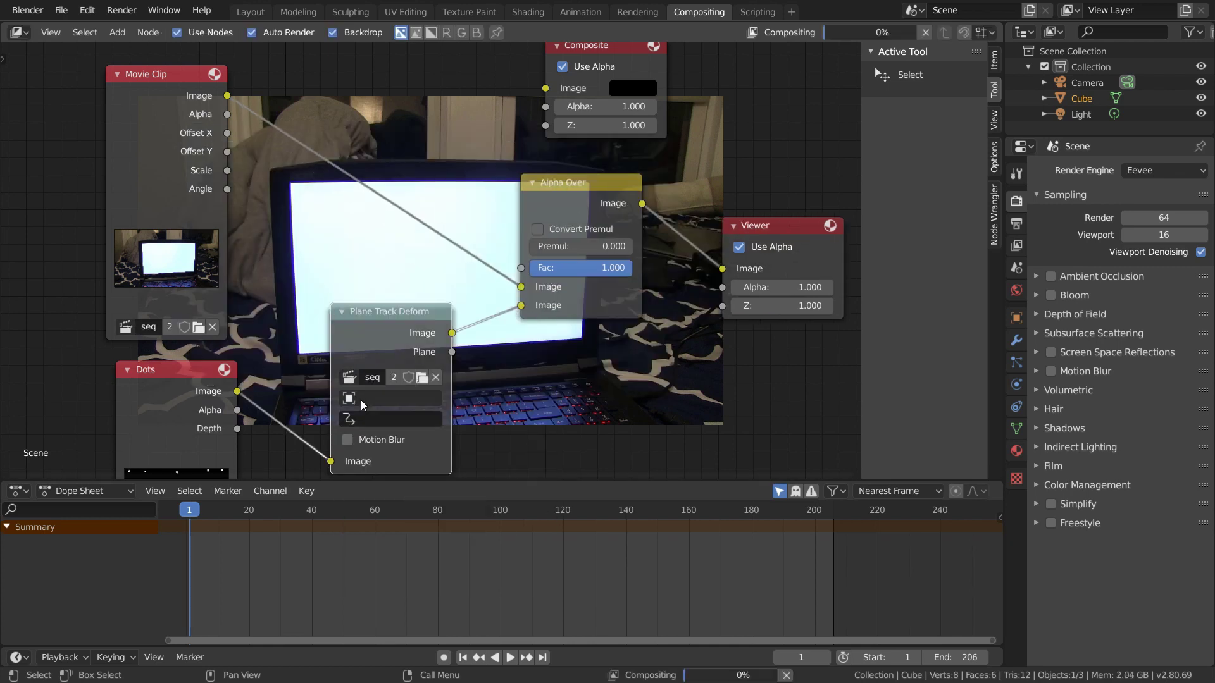
pyautogui.click(362, 400)
pyautogui.click(360, 422)
pyautogui.click(367, 417)
pyautogui.click(370, 441)
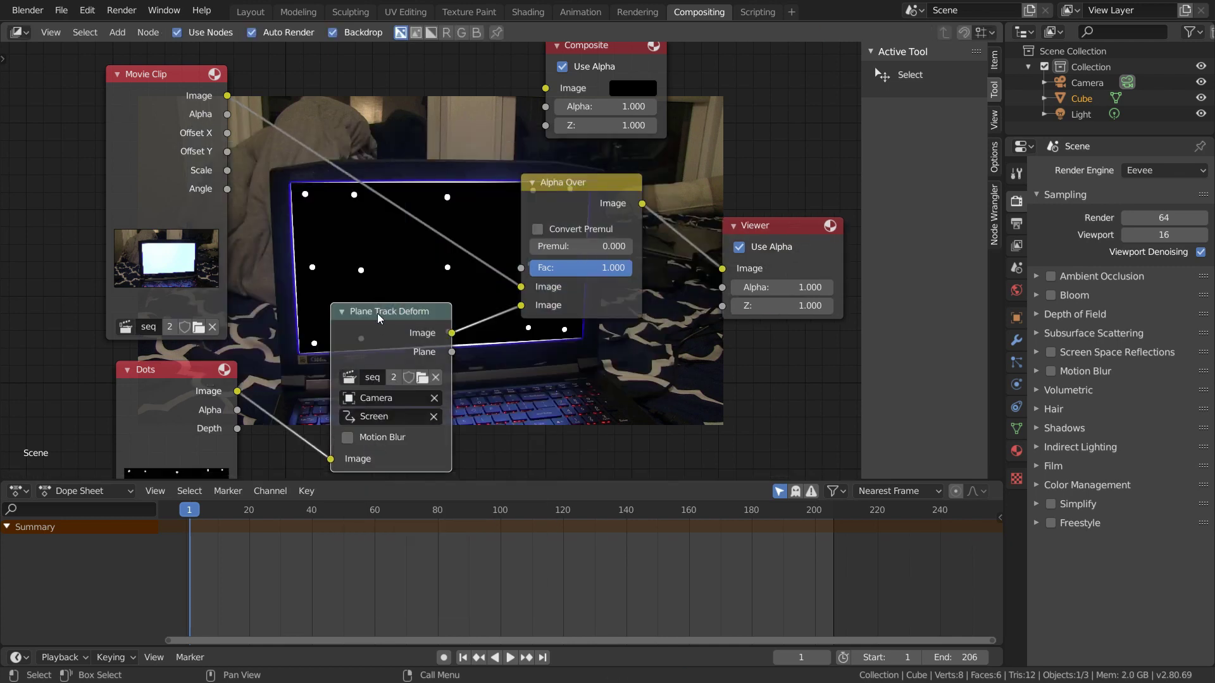
pyautogui.press('space')
pyautogui.scroll(4, 437, 256)
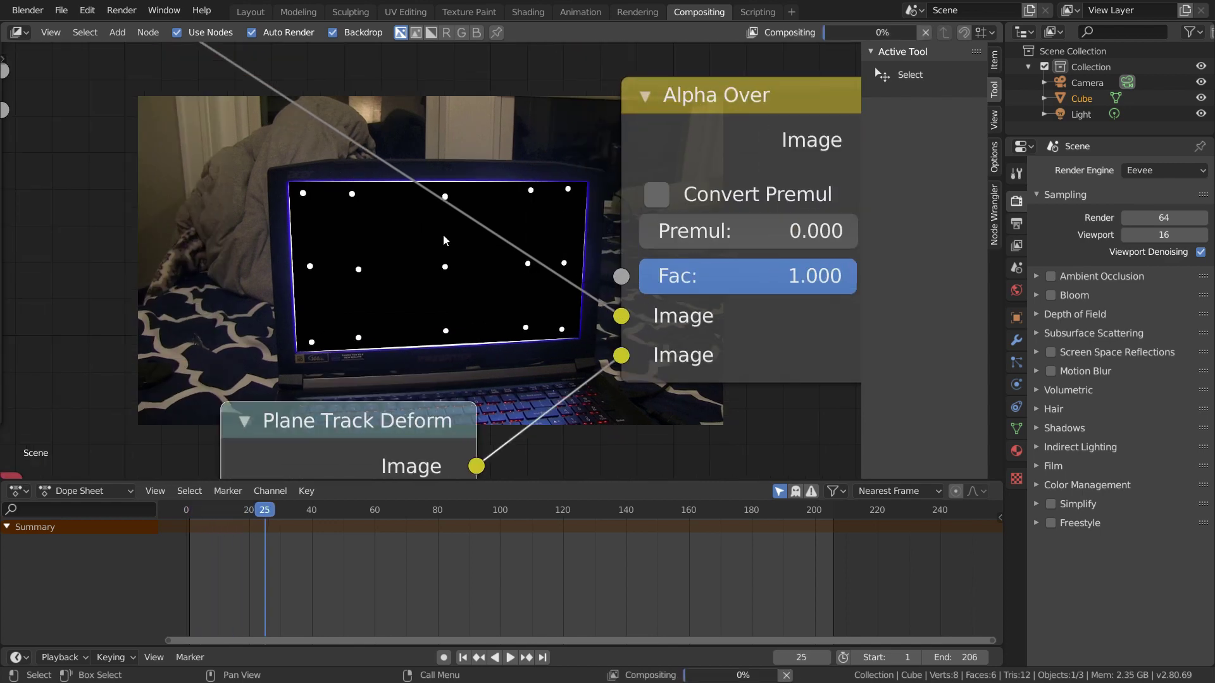
pyautogui.scroll(-4, 436, 253)
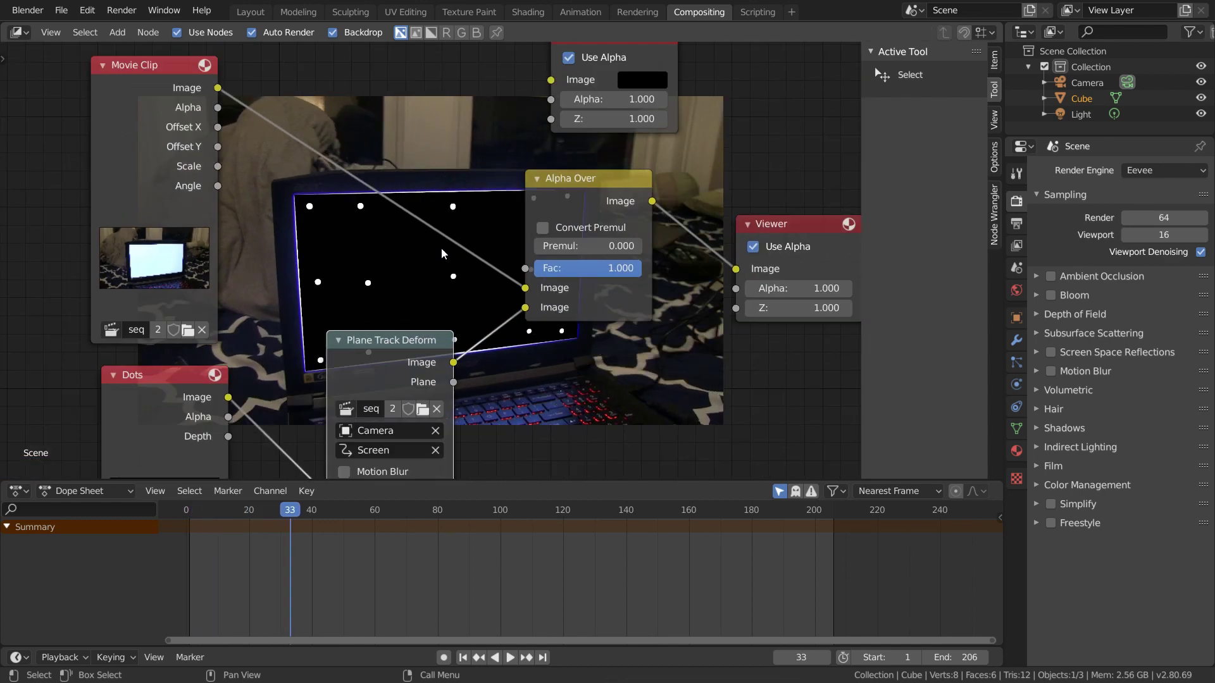
# Position the Composite node above the Viewer and link the Alpha Over image output to it
pyautogui.scroll(-3, 435, 253)
pyautogui.moveTo(435, 253); pyautogui.dragTo(343, 320, button='middle')
pyautogui.moveTo(468, 149); pyautogui.dragTo(625, 149)
pyautogui.moveTo(514, 279); pyautogui.dragTo(620, 205)
# Set the render output file format to JPEG
pyautogui.click(1016, 223)
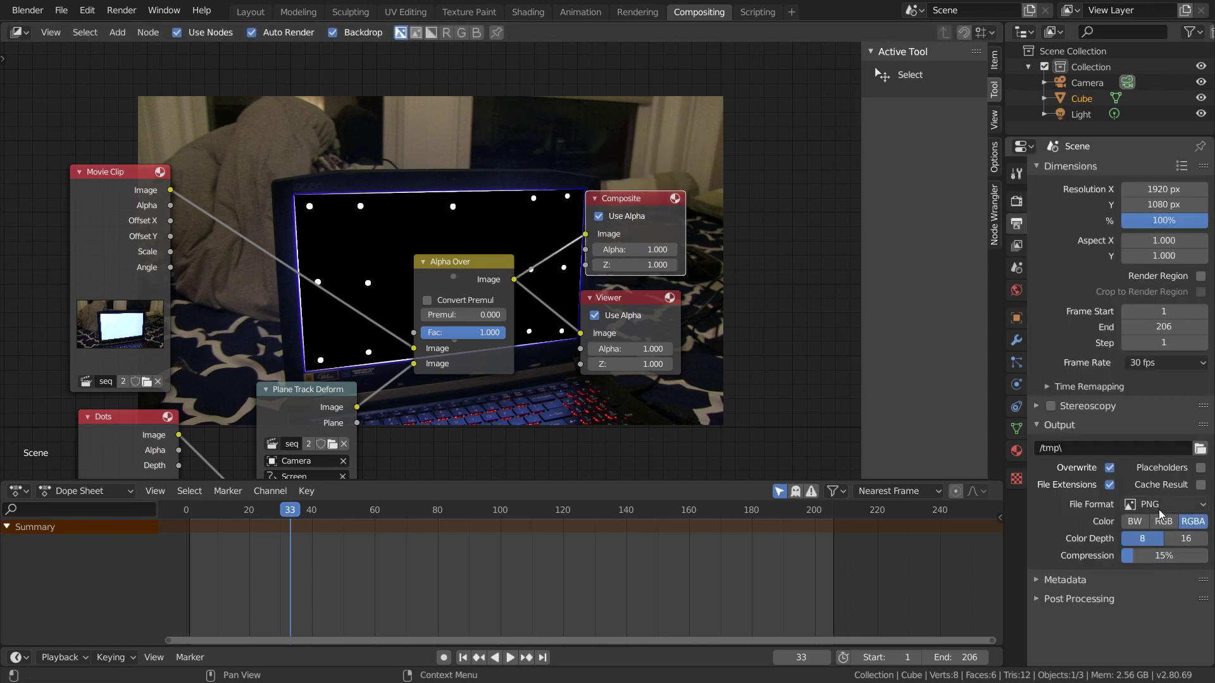
pyautogui.click(1160, 505)
pyautogui.click(911, 614)
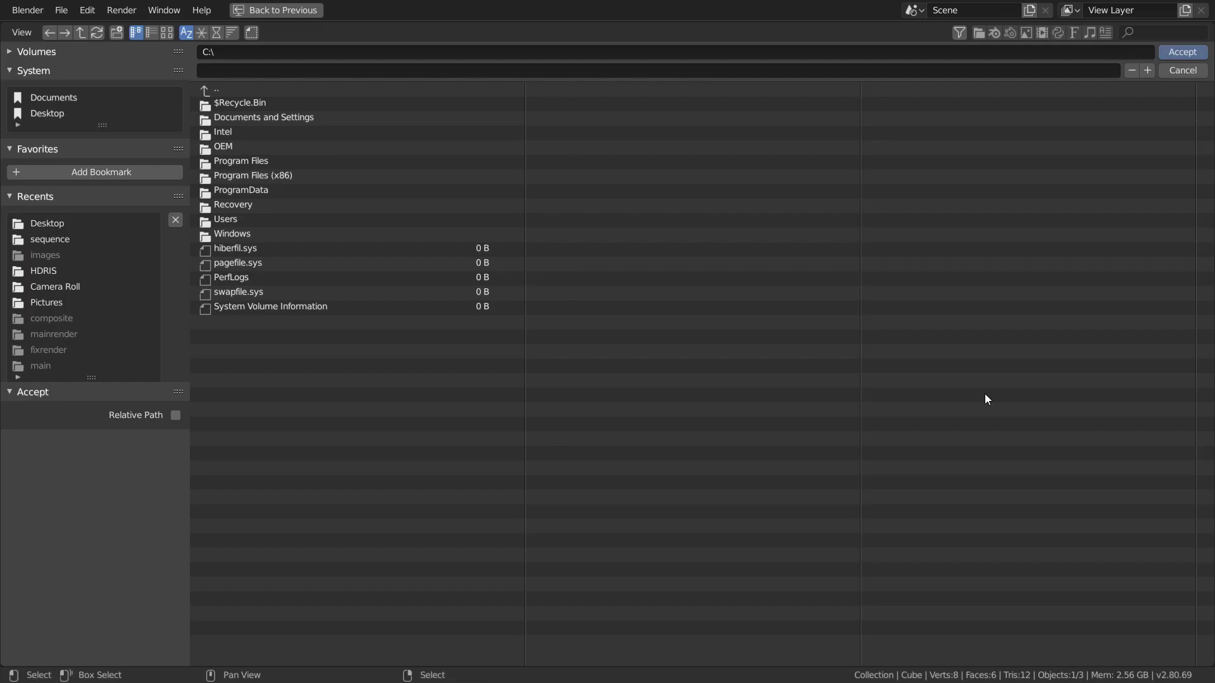
# Set the render output path to the Desktop's sequence folder with the file name prefix Screen_
pyautogui.click(1200, 447)
pyautogui.click(48, 112)
pyautogui.click(222, 204)
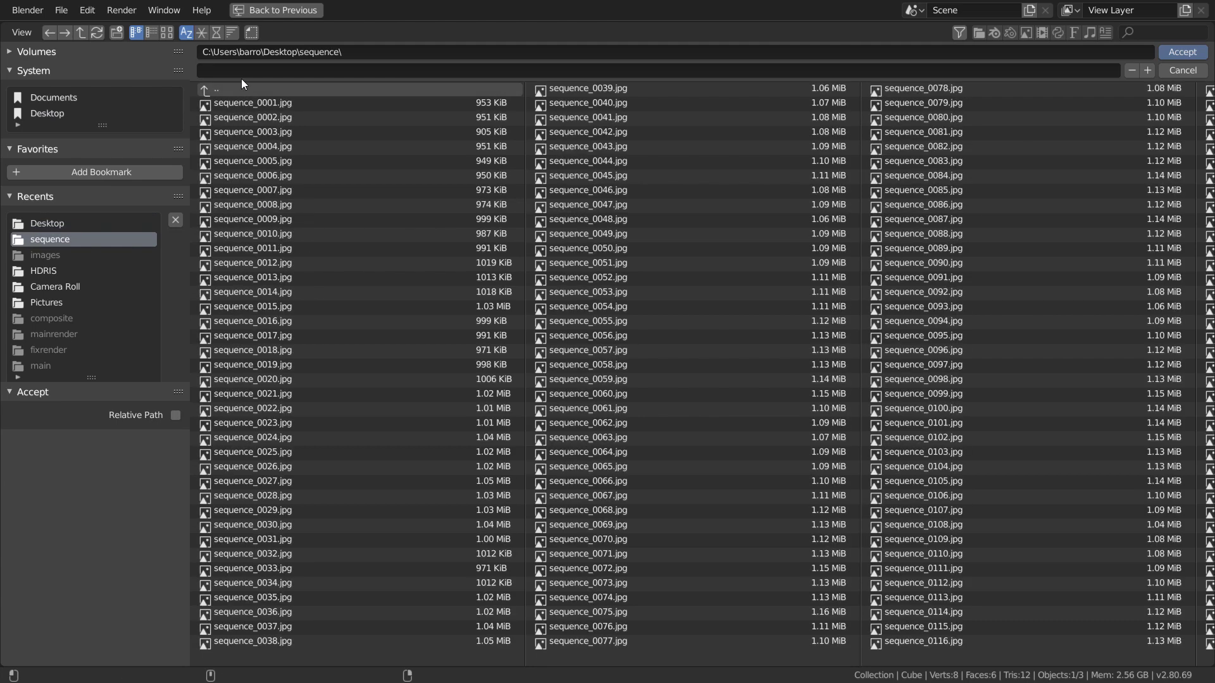
pyautogui.click(240, 77)
pyautogui.press('Return')
pyautogui.press('Return')
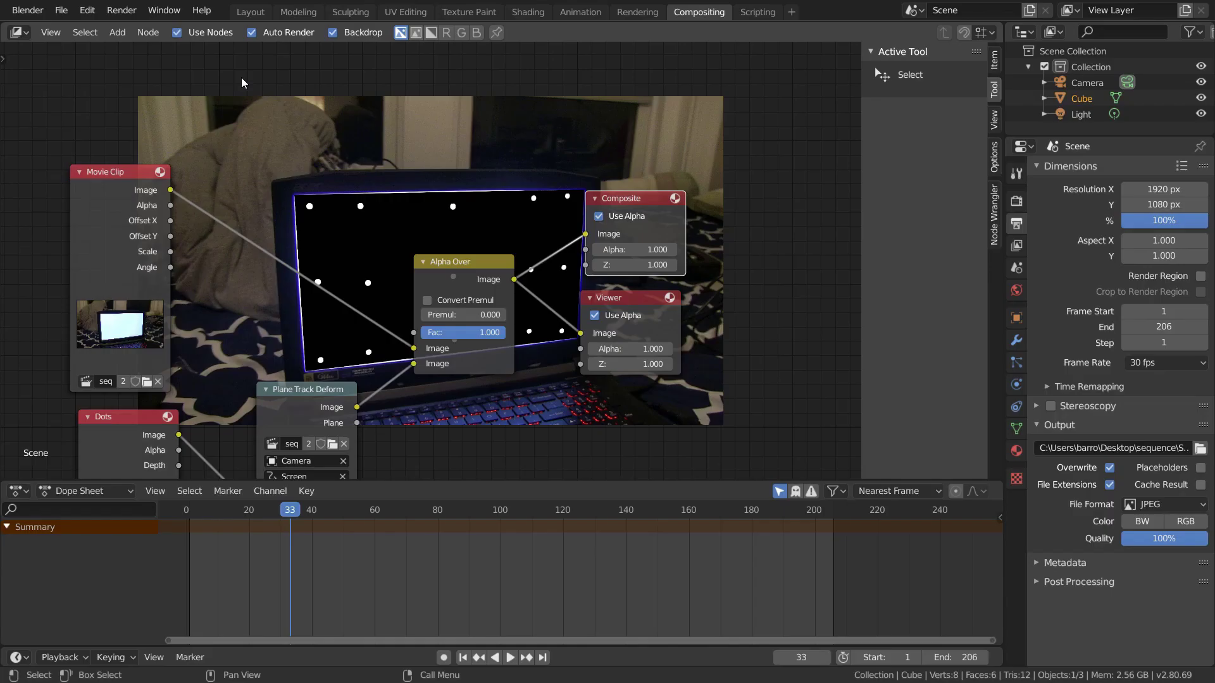
# Render the composited animation, and delete the Movie Clip, Dots, Plane Track Deform and Alpha Over nodes
pyautogui.moveTo(340, 270); pyautogui.dragTo(402, 224, button='middle')
pyautogui.hotkey('ctrl', 'F12')
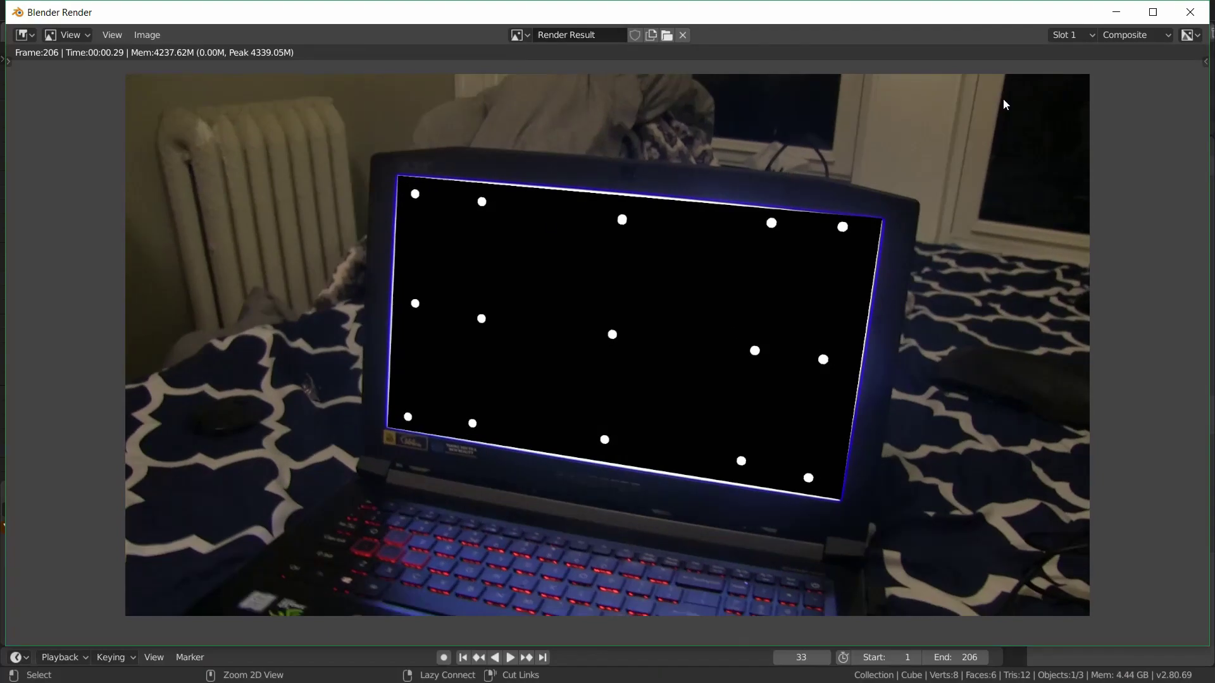
pyautogui.click(1189, 12)
pyautogui.scroll(-3, 411, 256)
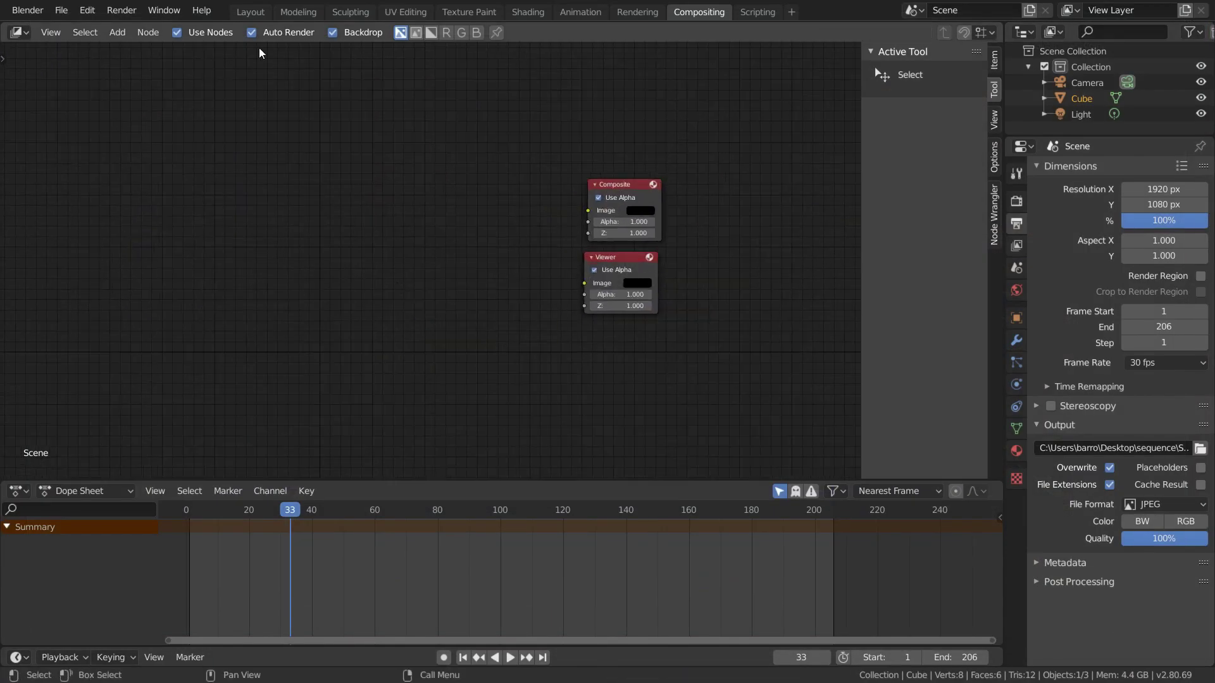
# Open the Movie Clip Editor in the Layout workspace's main area
pyautogui.click(251, 11)
pyautogui.click(18, 32)
pyautogui.click(51, 201)
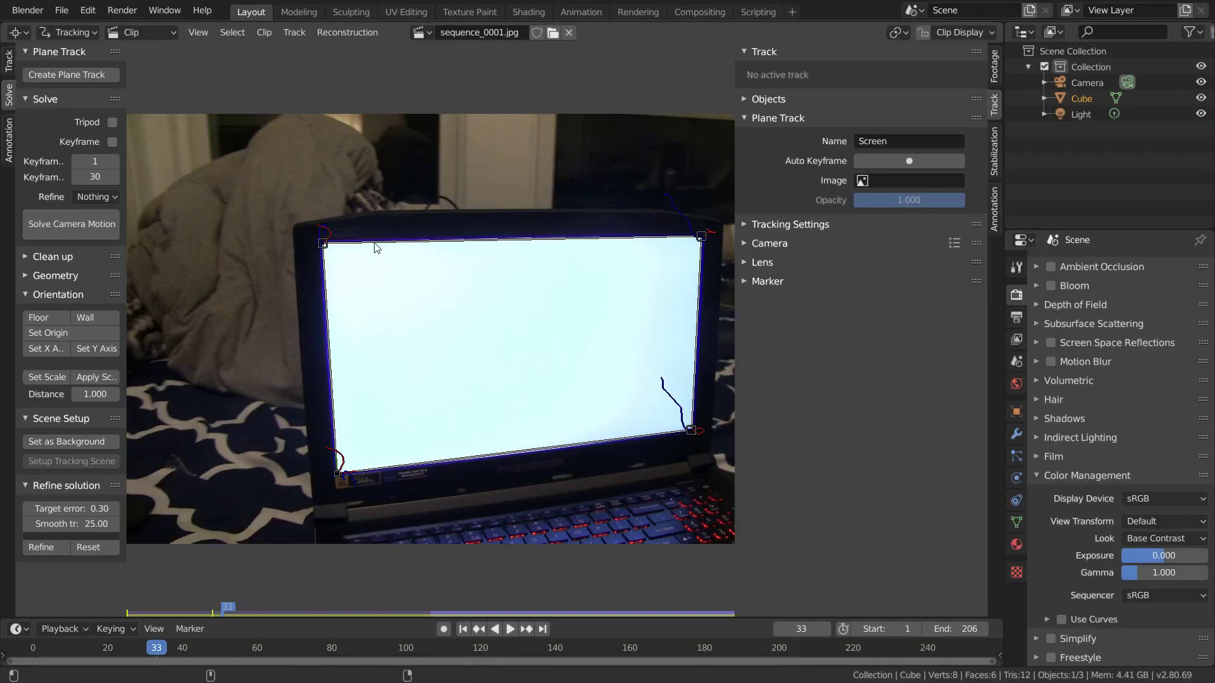
pyautogui.moveTo(483, 138); pyautogui.dragTo(515, 133, button='middle')
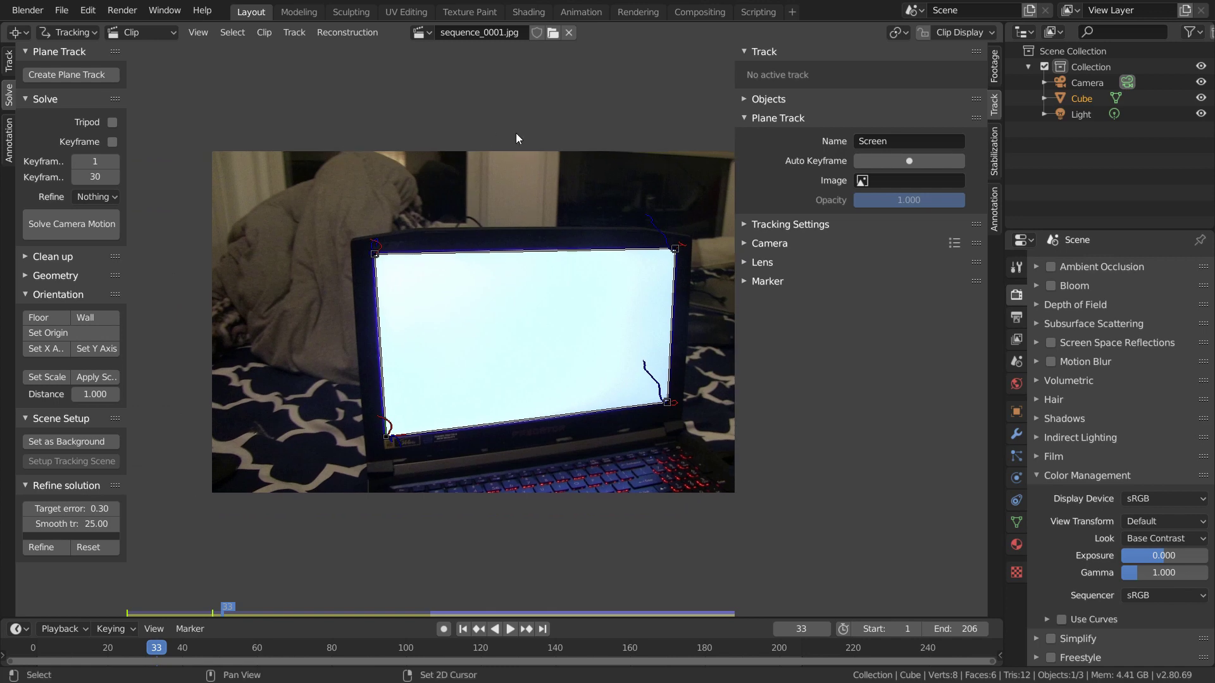
# Load the rendered Screen_0001.jpg image sequence as the movie clip and play it back
pyautogui.click(554, 37)
pyautogui.click(361, 103)
pyautogui.click(1178, 51)
pyautogui.scroll(1, 430, 326)
pyautogui.press('space')
pyautogui.scroll(-1, 557, 329)
pyautogui.press('Escape')
pyautogui.scroll(2, 604, 322)
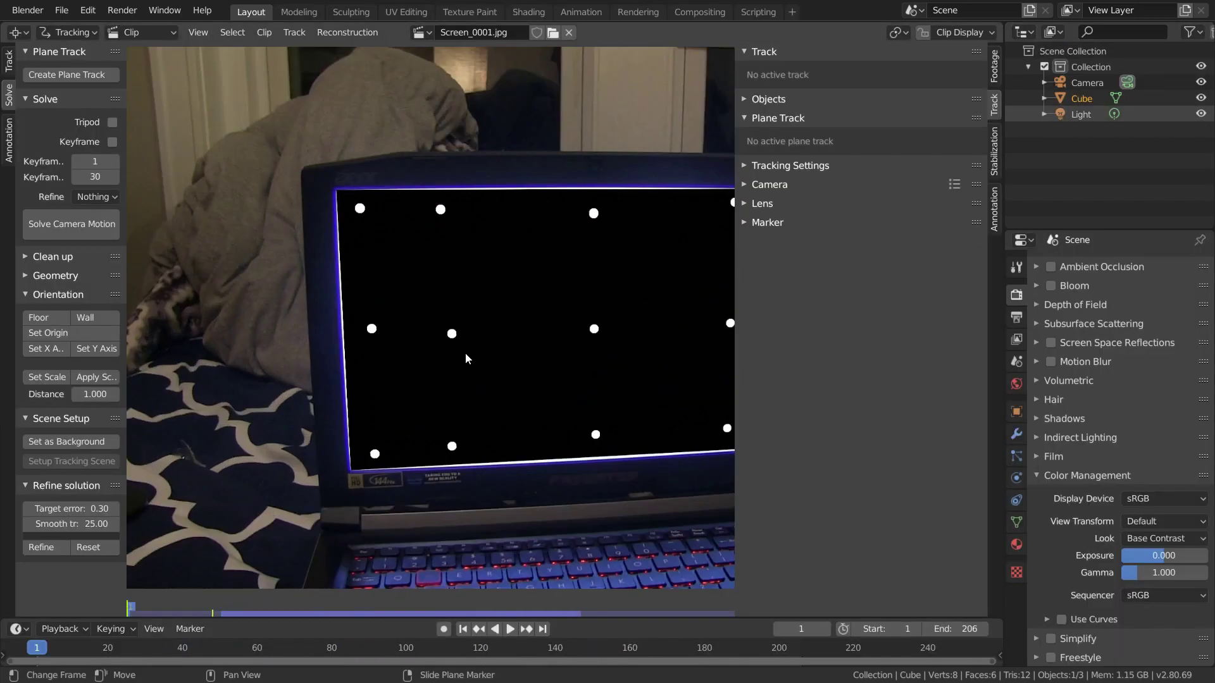
# Enable Normalize in the tracking settings for new markers
pyautogui.click(9, 61)
pyautogui.scroll(6, 439, 253)
pyautogui.moveTo(259, 137)
pyautogui.mouseDown(button='middle')
pyautogui.moveTo(265, 189)
pyautogui.moveTo(448, 329)
pyautogui.mouseUp(button='middle')
pyautogui.click(112, 284)
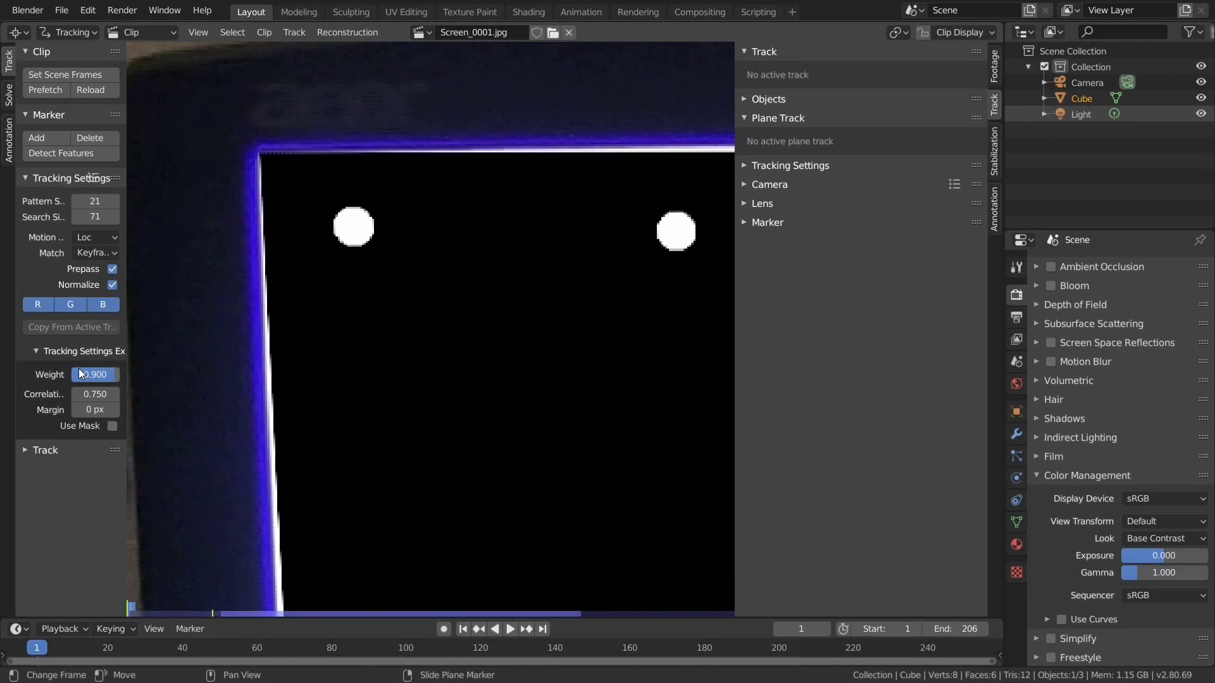
# Set the tracking pattern size to 25 and place a marker on the laptop screen's upper-left dot
pyautogui.keyDown('ctrl'); pyautogui.click(353, 229); pyautogui.keyUp('ctrl')
pyautogui.press('s')
pyautogui.click(412, 237)
pyautogui.press('x')
pyautogui.click(412, 237)
pyautogui.keyDown('ctrl'); pyautogui.click(353, 226); pyautogui.keyUp('ctrl')
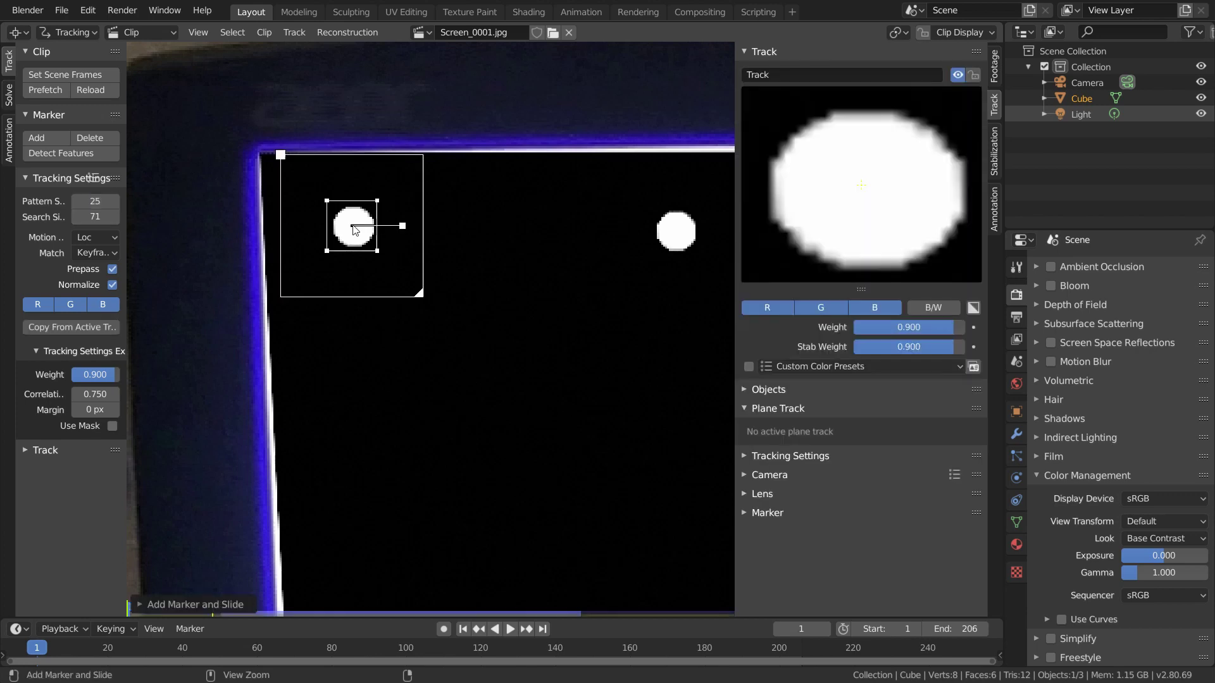
# Place tracking markers on the remaining fourteen white dots on the laptop screen
pyautogui.scroll(-4, 407, 233)
pyautogui.scroll(7, 344, 338)
pyautogui.keyDown('ctrl'); pyautogui.click(277, 279); pyautogui.keyUp('ctrl')
pyautogui.scroll(-4, 344, 338)
pyautogui.keyDown('ctrl'); pyautogui.click(208, 311); pyautogui.keyUp('ctrl')
pyautogui.keyDown('ctrl'); pyautogui.click(453, 285); pyautogui.keyUp('ctrl')
pyautogui.keyDown('ctrl'); pyautogui.click(436, 266); pyautogui.keyUp('ctrl')
pyautogui.keyDown('ctrl'); pyautogui.click(423, 255); pyautogui.keyUp('ctrl')
pyautogui.keyDown('ctrl'); pyautogui.click(386, 298); pyautogui.keyUp('ctrl')
pyautogui.keyDown('ctrl'); pyautogui.click(353, 346); pyautogui.keyUp('ctrl')
pyautogui.keyDown('ctrl'); pyautogui.click(411, 353); pyautogui.keyUp('ctrl')
pyautogui.keyDown('ctrl'); pyautogui.click(461, 359); pyautogui.keyUp('ctrl')
pyautogui.keyDown('ctrl'); pyautogui.click(512, 358); pyautogui.keyUp('ctrl')
pyautogui.keyDown('ctrl'); pyautogui.click(556, 358); pyautogui.keyUp('ctrl')
pyautogui.keyDown('ctrl'); pyautogui.click(557, 319); pyautogui.keyUp('ctrl')
pyautogui.keyDown('ctrl'); pyautogui.click(540, 284); pyautogui.keyUp('ctrl')
pyautogui.keyDown('ctrl'); pyautogui.click(231, 298); pyautogui.keyUp('ctrl')
# Track all the markers forward through frame 206, lock the tracks, and play back the clip
pyautogui.scroll(-5, 272, 374)
pyautogui.moveTo(314, 449); pyautogui.dragTo(519, 288, button='middle')
pyautogui.scroll(-2, 519, 297)
pyautogui.press('a')
pyautogui.hotkey('ctrl', 't')
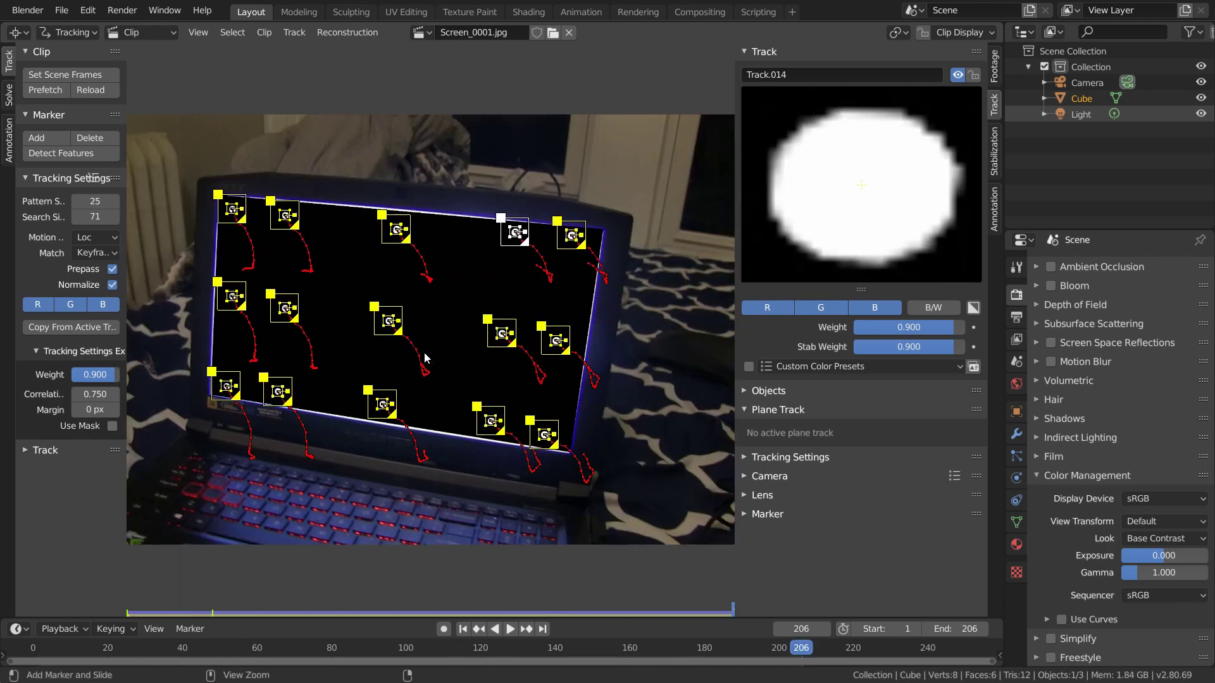
pyautogui.hotkey('ctrl', 'l')
pyautogui.press('space')
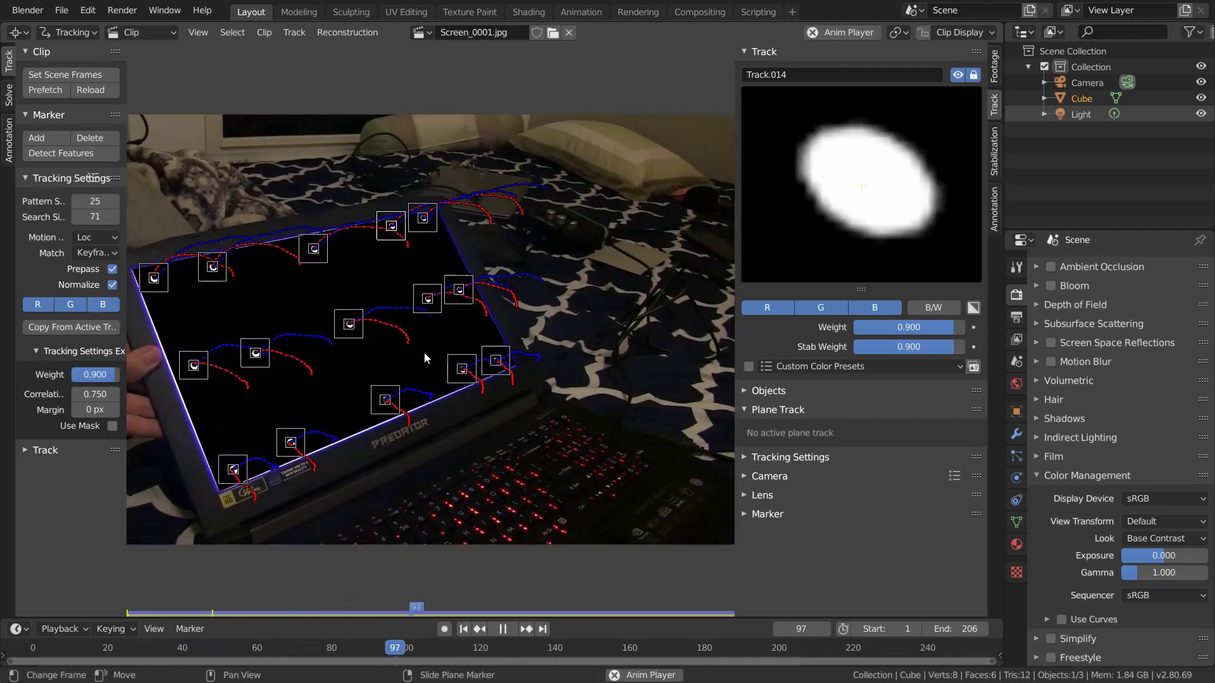
pyautogui.press('space')
# Solve the camera motion with automatic keyframe selection and Refine set to Focal length, K1, K2
pyautogui.click(9, 95)
pyautogui.moveTo(735, 281); pyautogui.dragTo(840, 295)
pyautogui.scroll(-1, 460, 293)
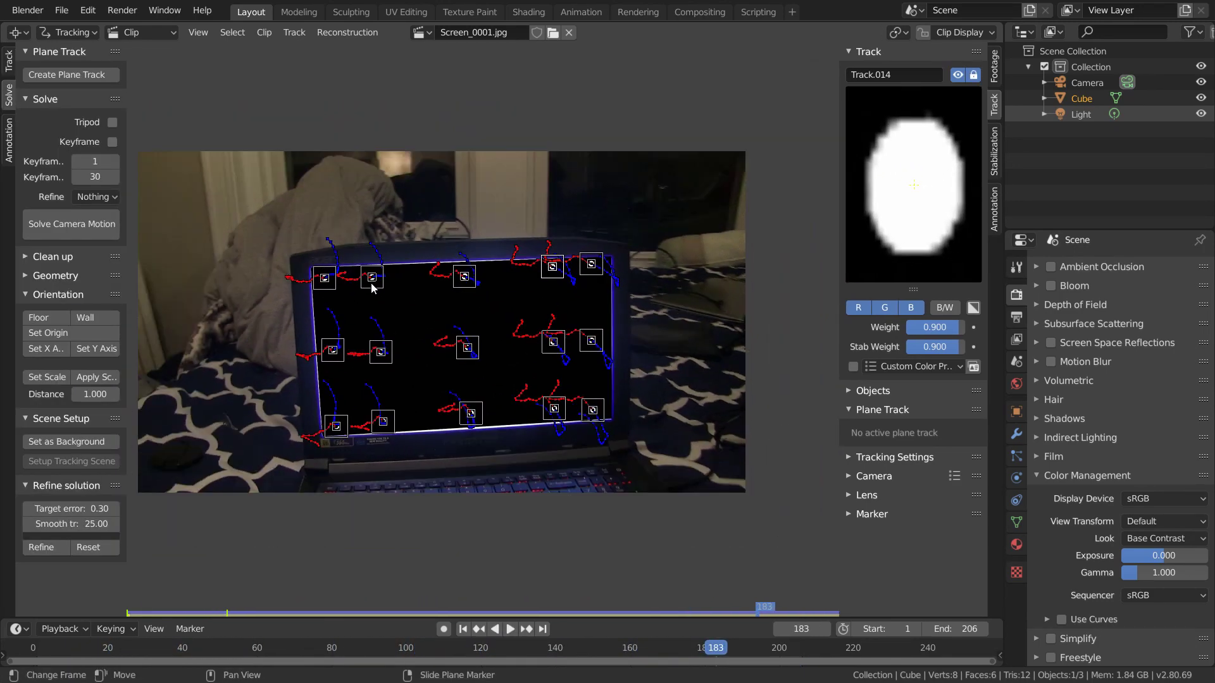
pyautogui.click(93, 196)
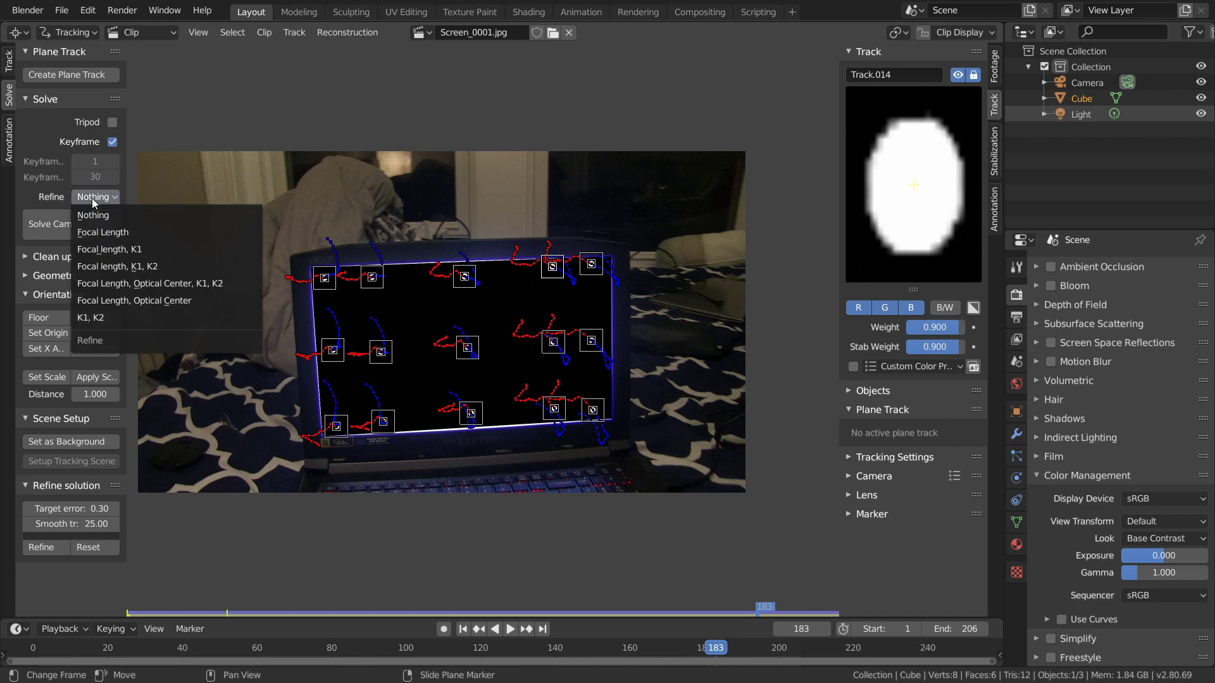
pyautogui.click(116, 264)
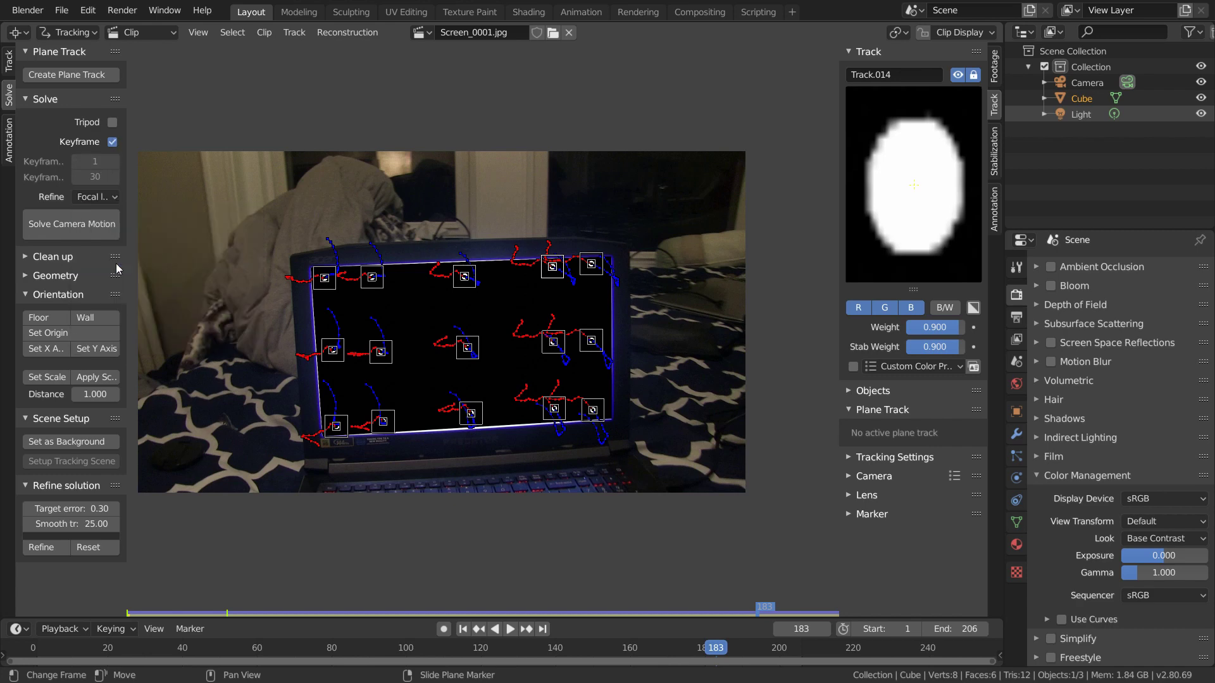
pyautogui.click(84, 227)
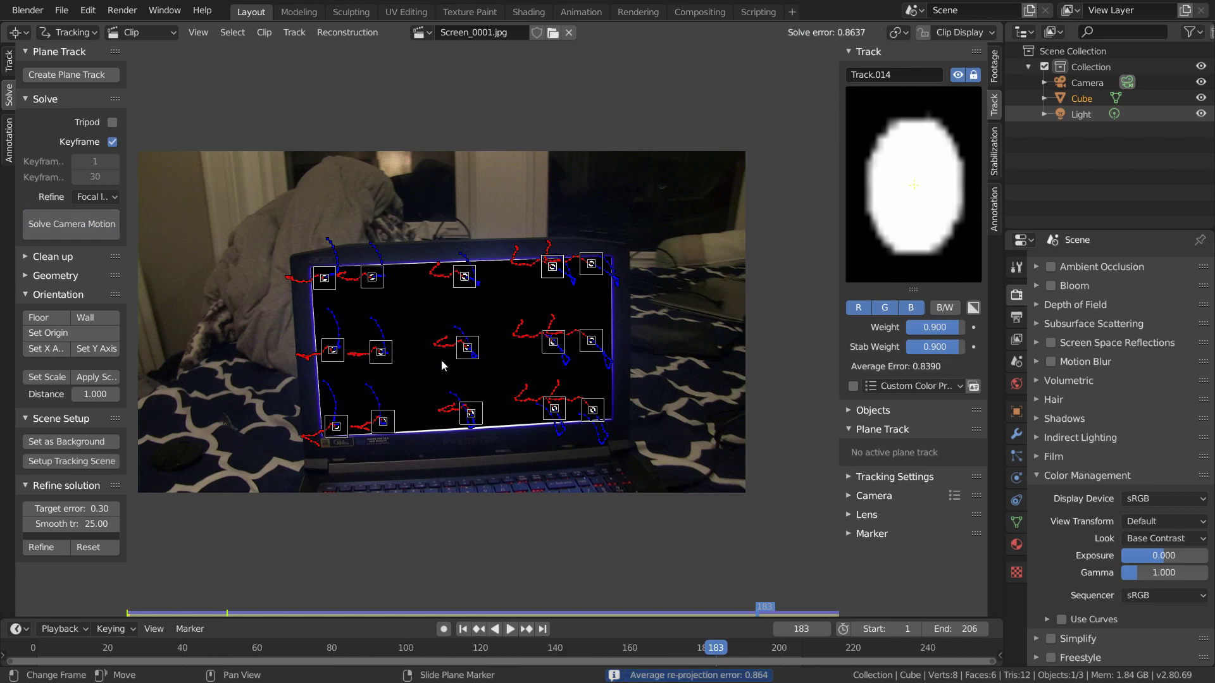
# Enlarge the timeline area, change it to a 3D Viewport, and balance its height with the clip editor
pyautogui.scroll(1, 442, 359)
pyautogui.moveTo(469, 374); pyautogui.dragTo(477, 361, button='middle')
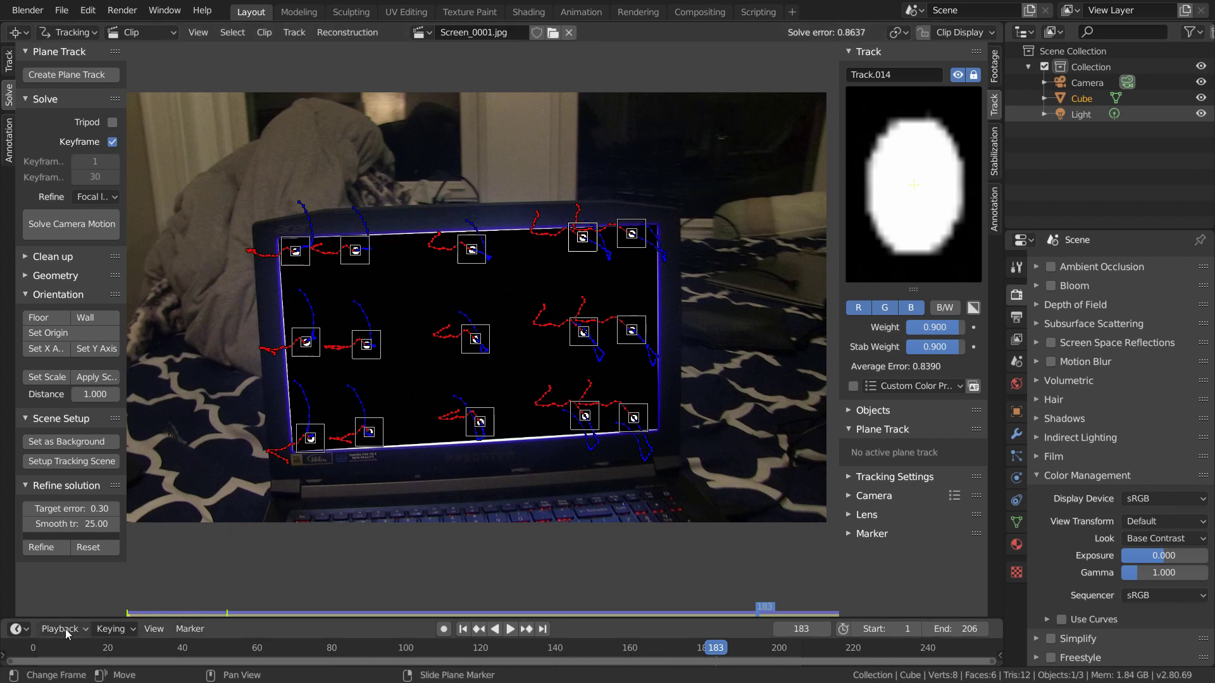
pyautogui.moveTo(26, 617); pyautogui.dragTo(89, 297)
pyautogui.click(19, 300)
pyautogui.click(33, 358)
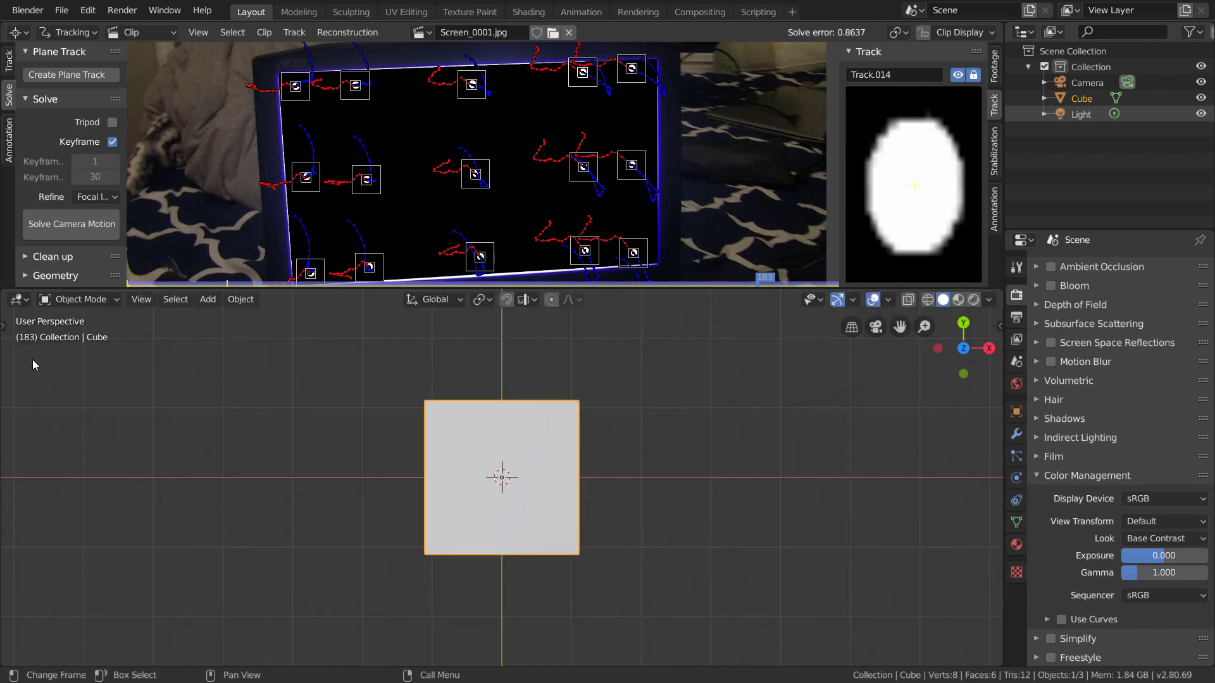
pyautogui.moveTo(433, 487); pyautogui.dragTo(523, 427, button='middle')
pyautogui.scroll(-6, 520, 451)
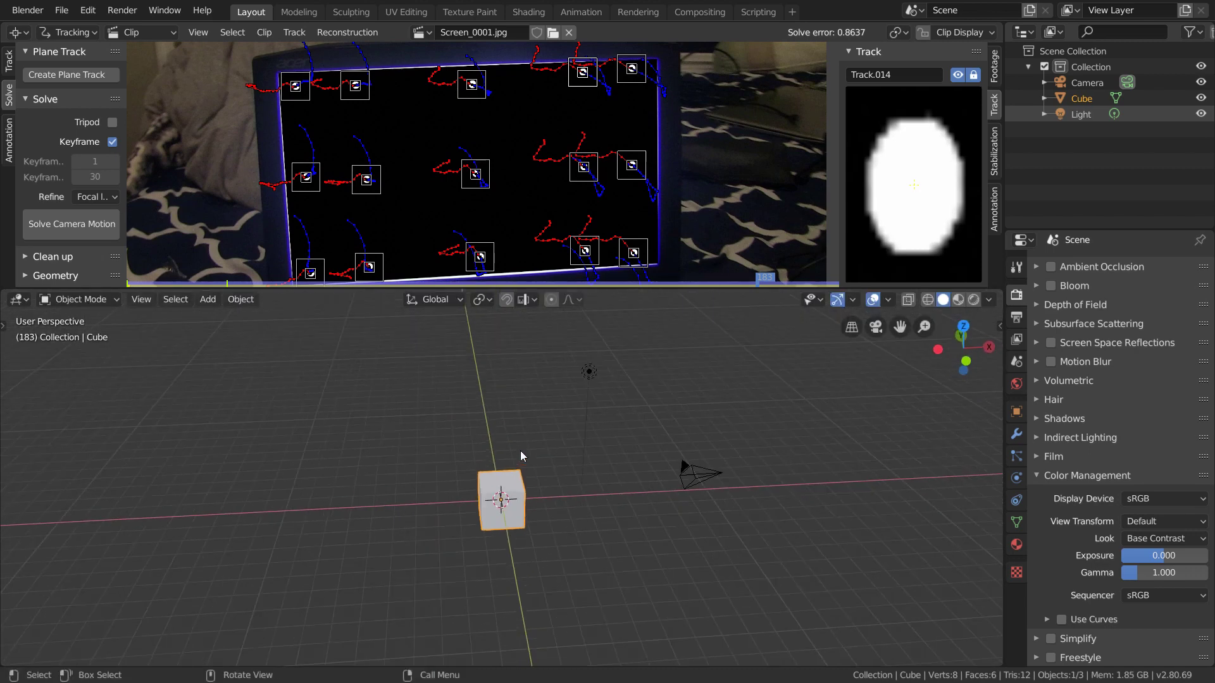
pyautogui.moveTo(330, 289); pyautogui.dragTo(322, 384)
pyautogui.scroll(-6, 70, 202)
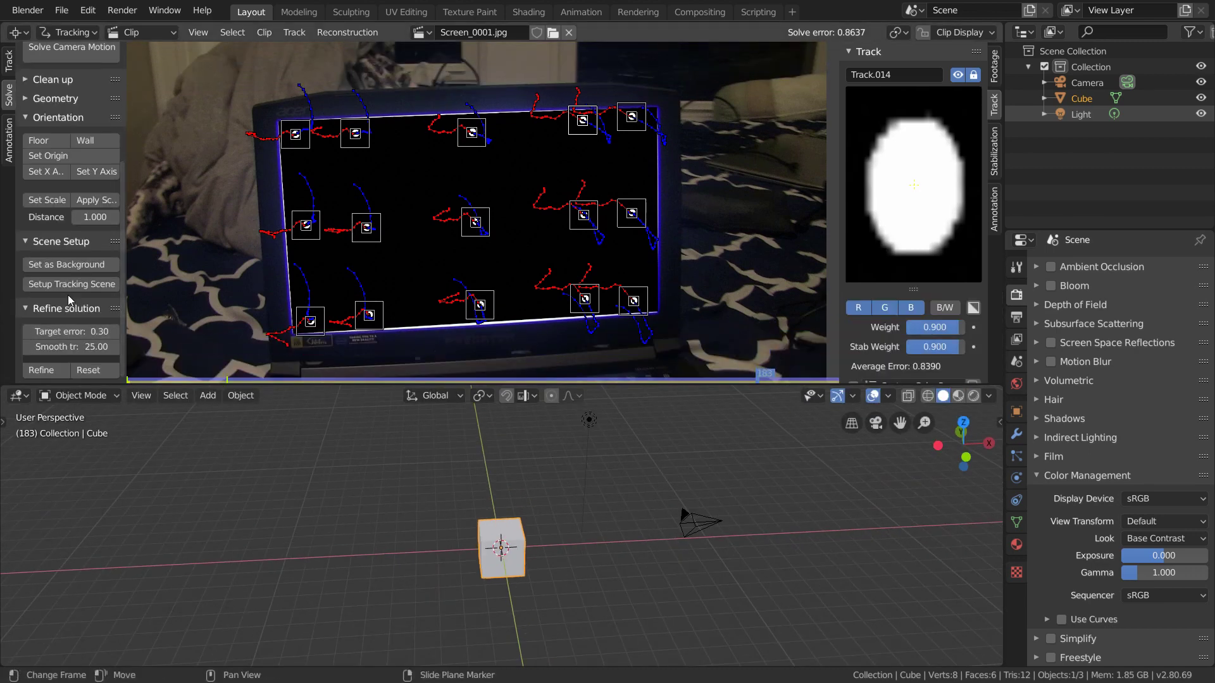
# Set up the tracking scene from the solve and play it back through the camera
pyautogui.click(68, 284)
pyautogui.click(876, 423)
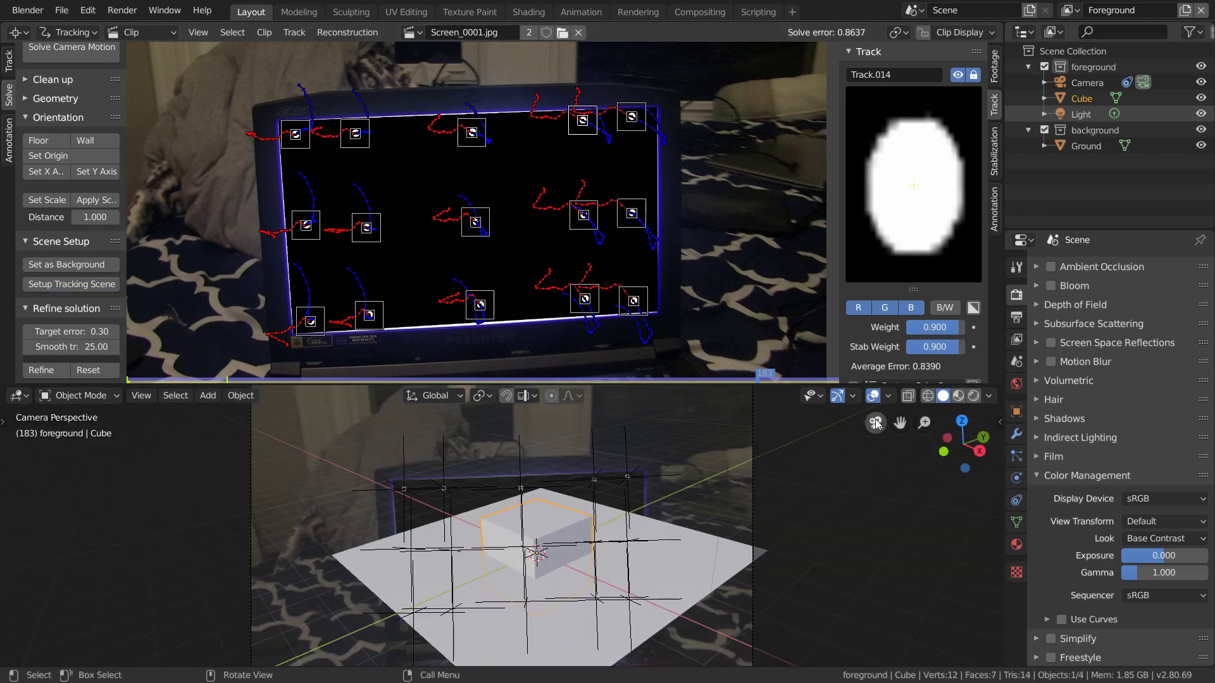
pyautogui.press('space')
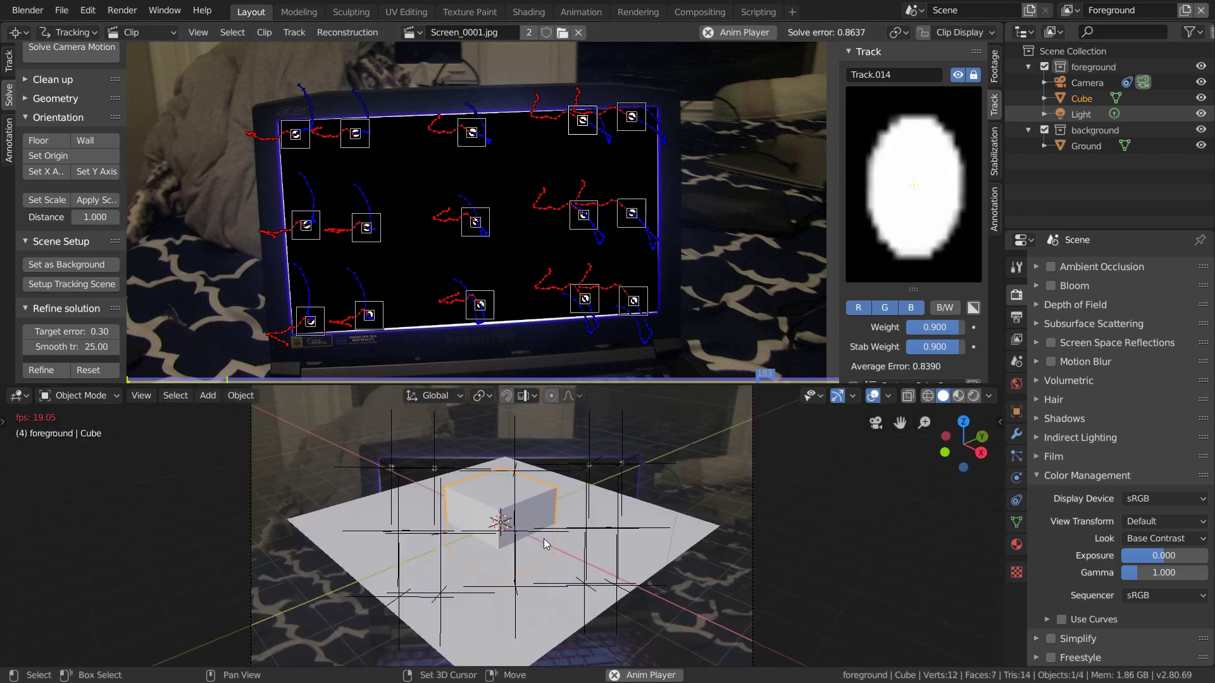
pyautogui.press('space')
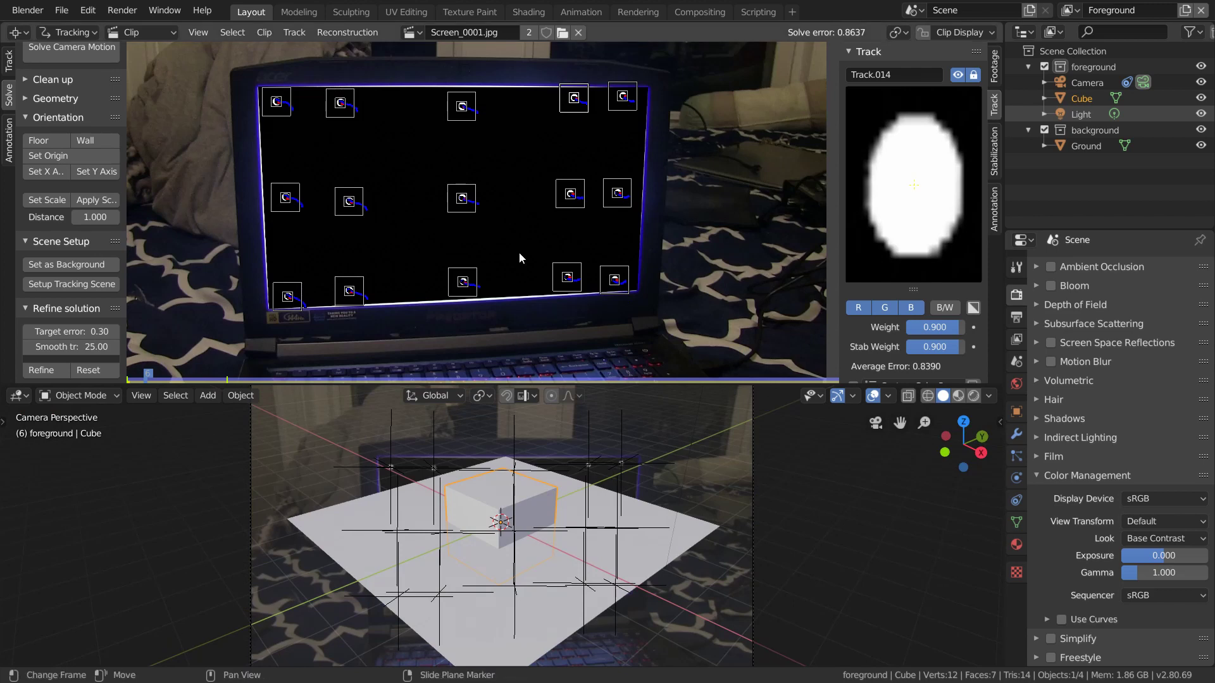
# Set the floor from three markers: the centre one in the top row and the second and fourth in the middle row
pyautogui.click(465, 109)
pyautogui.keyDown('shift'); pyautogui.click(351, 203); pyautogui.keyUp('shift')
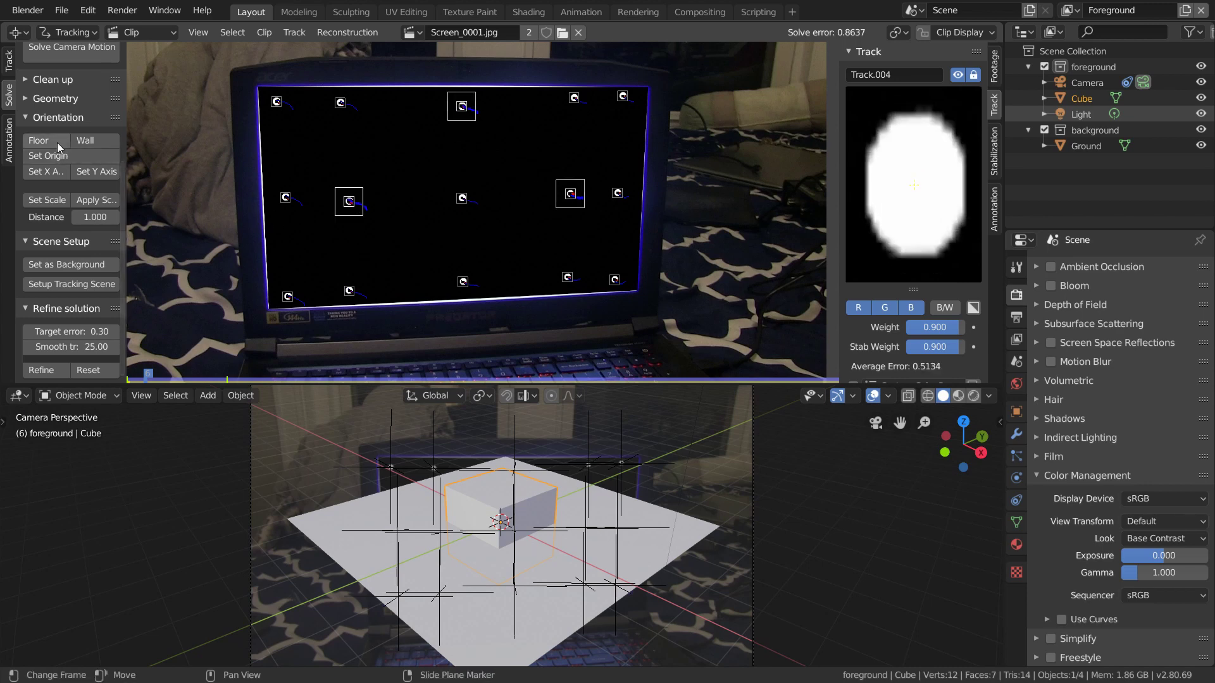
pyautogui.click(55, 140)
# Set the scene scale with a distance of 2.000 between the centre marker and its neighbour on the left
pyautogui.click(462, 198)
pyautogui.keyDown('shift'); pyautogui.click(353, 204); pyautogui.keyUp('shift')
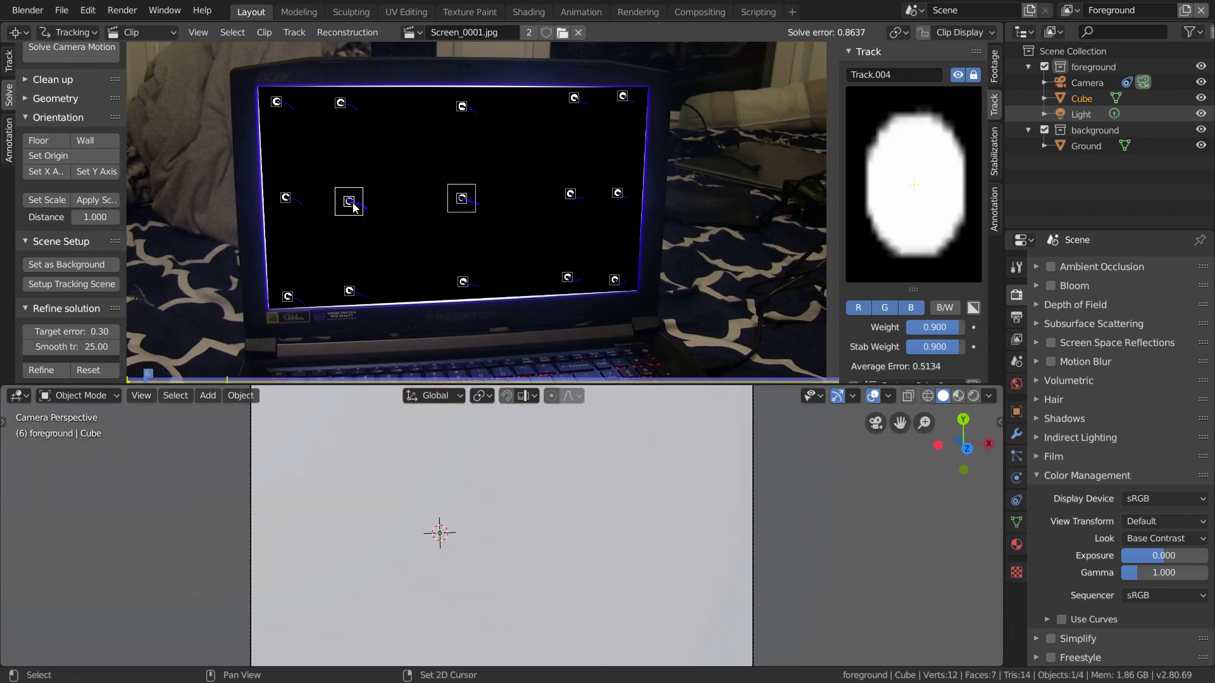
pyautogui.click(60, 206)
pyautogui.click(102, 220)
pyautogui.click(48, 198)
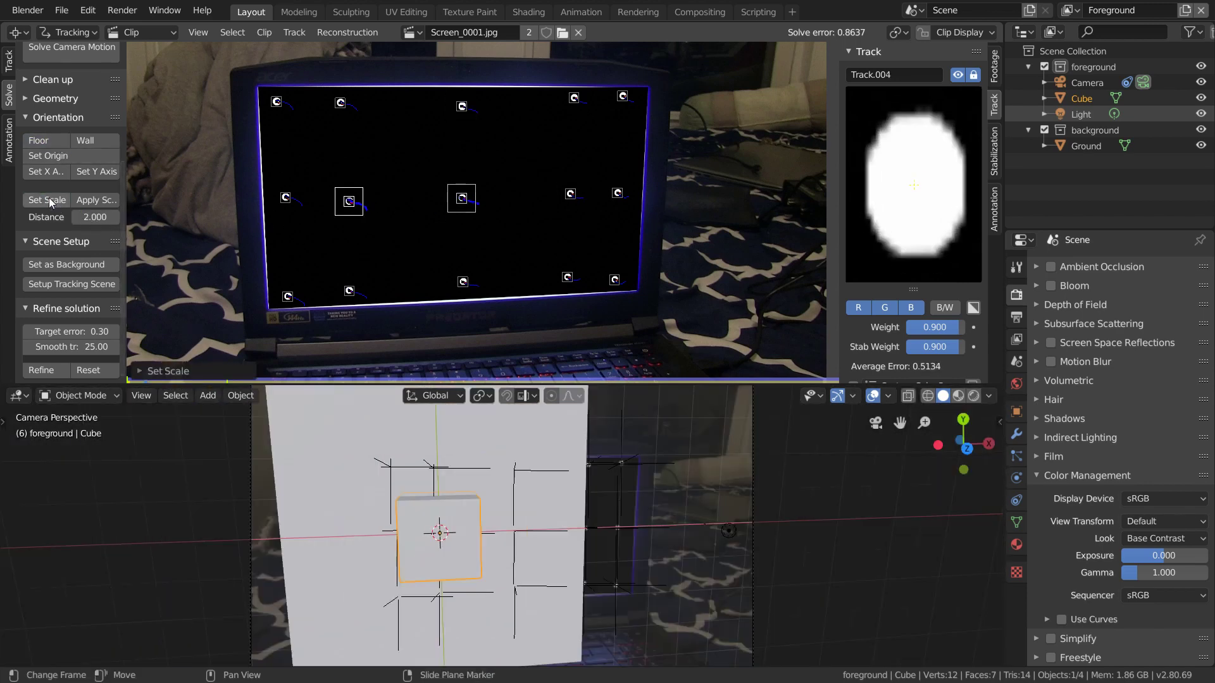
# Set the centre marker as the scene origin and its right-hand neighbour as the X axis direction
pyautogui.click(468, 202)
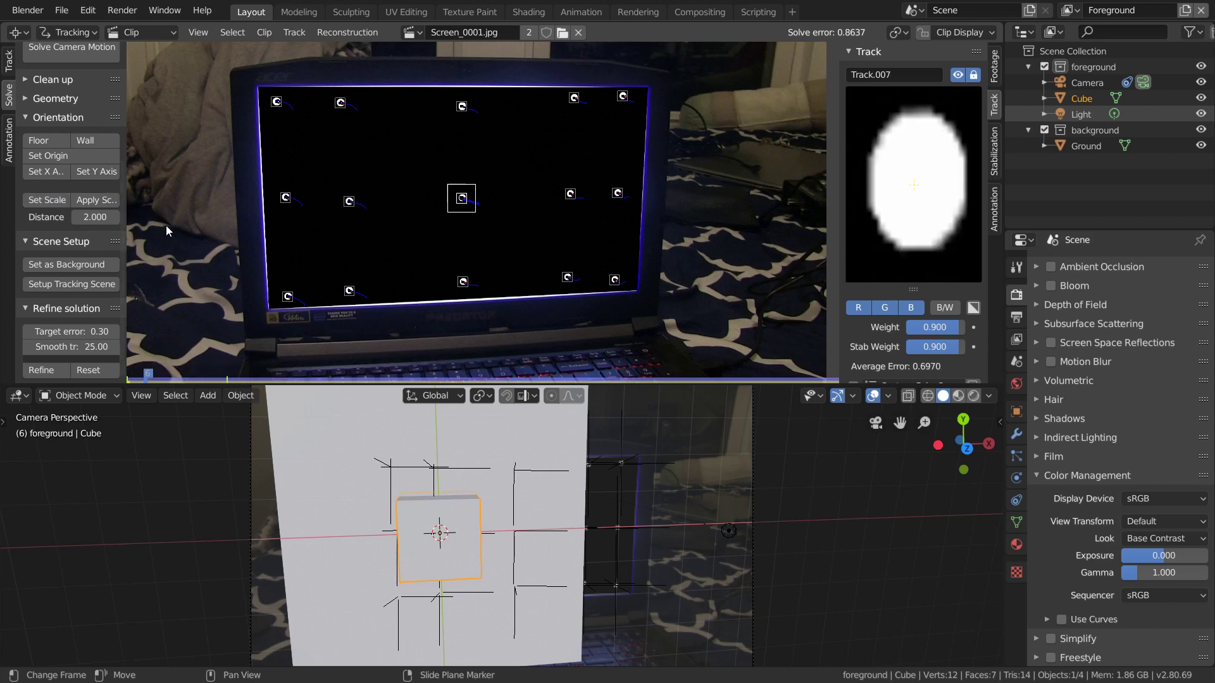
pyautogui.click(53, 157)
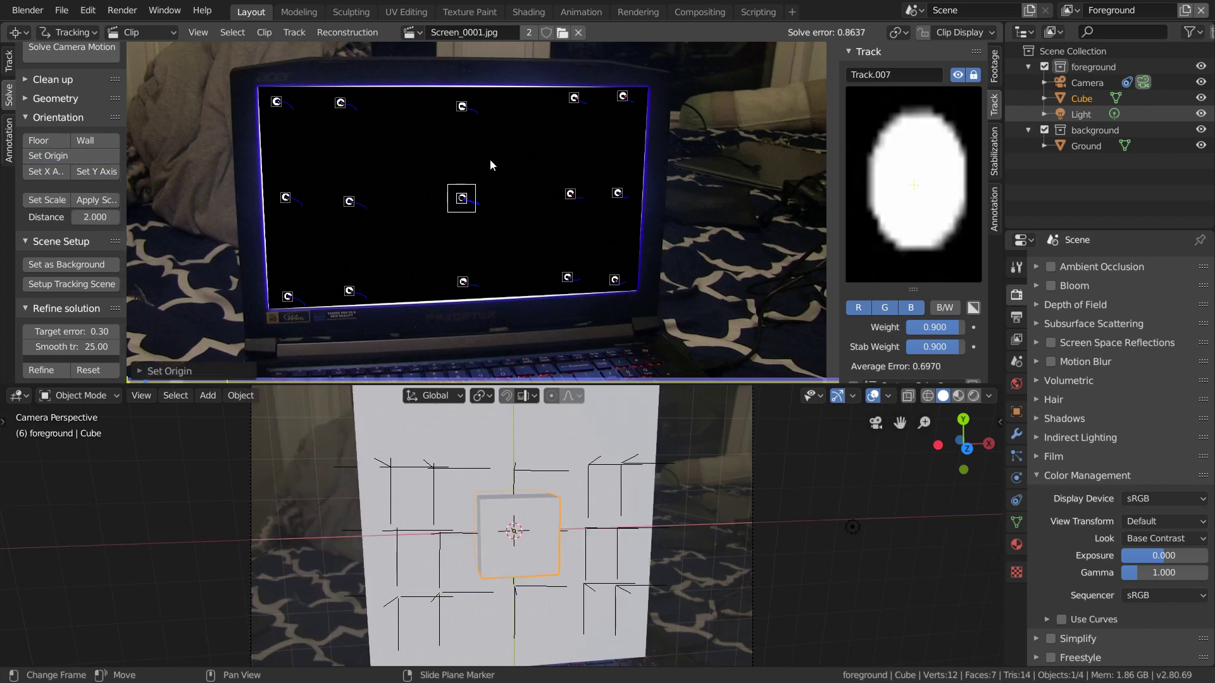
pyautogui.click(567, 195)
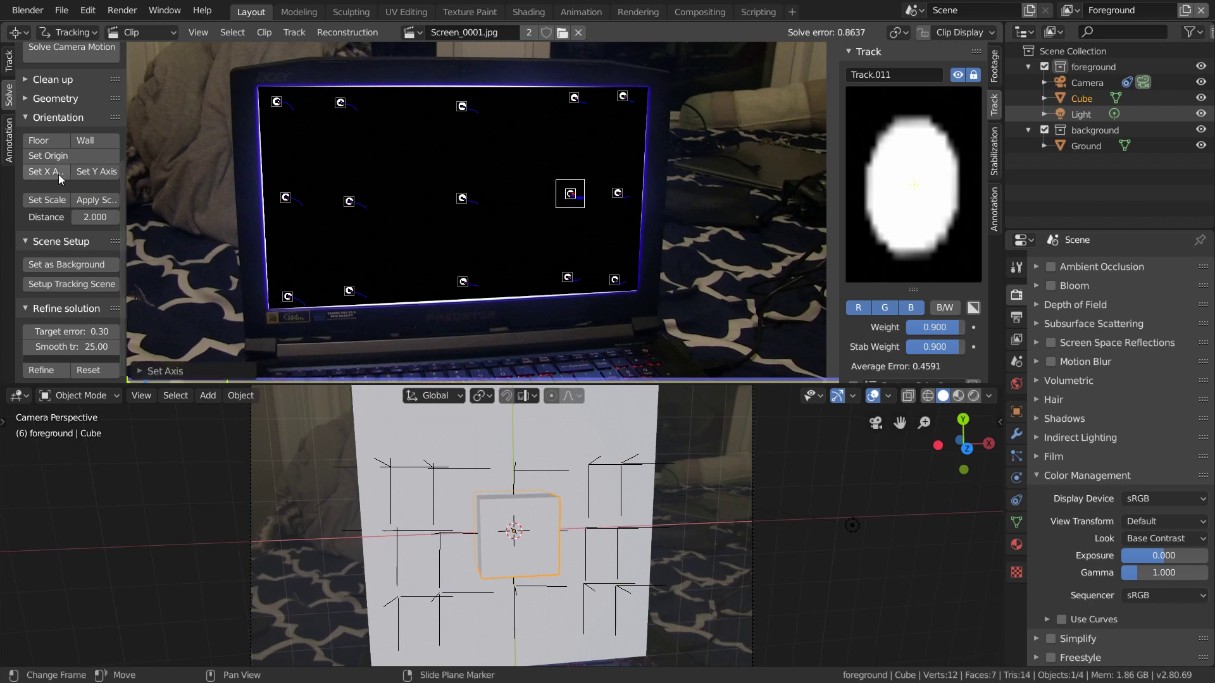
# Maximize the 3D view, delete the ground plane and the cube, and play the animation
pyautogui.hotkey('ctrl', 'space')
pyautogui.click(677, 285)
pyautogui.press('Delete')
pyautogui.click(548, 342)
pyautogui.press('Delete')
pyautogui.press('space')
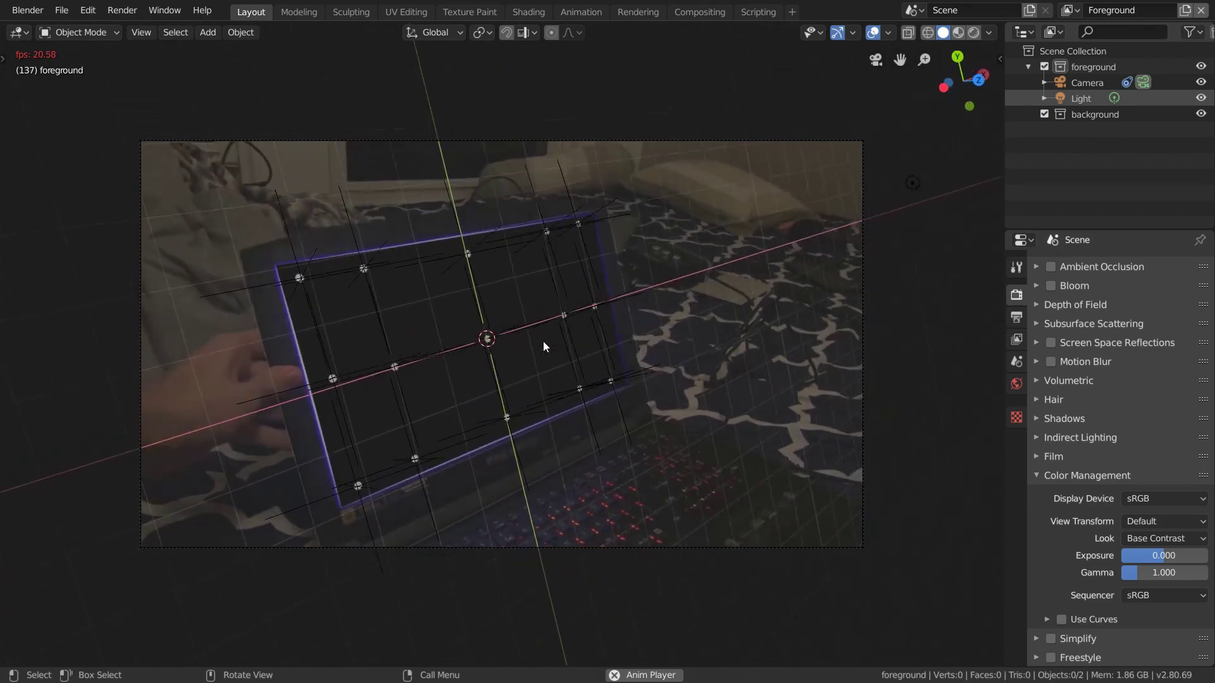
# Add a plane and adjust its edges along X and Y until it covers the laptop screen
pyautogui.press('space')
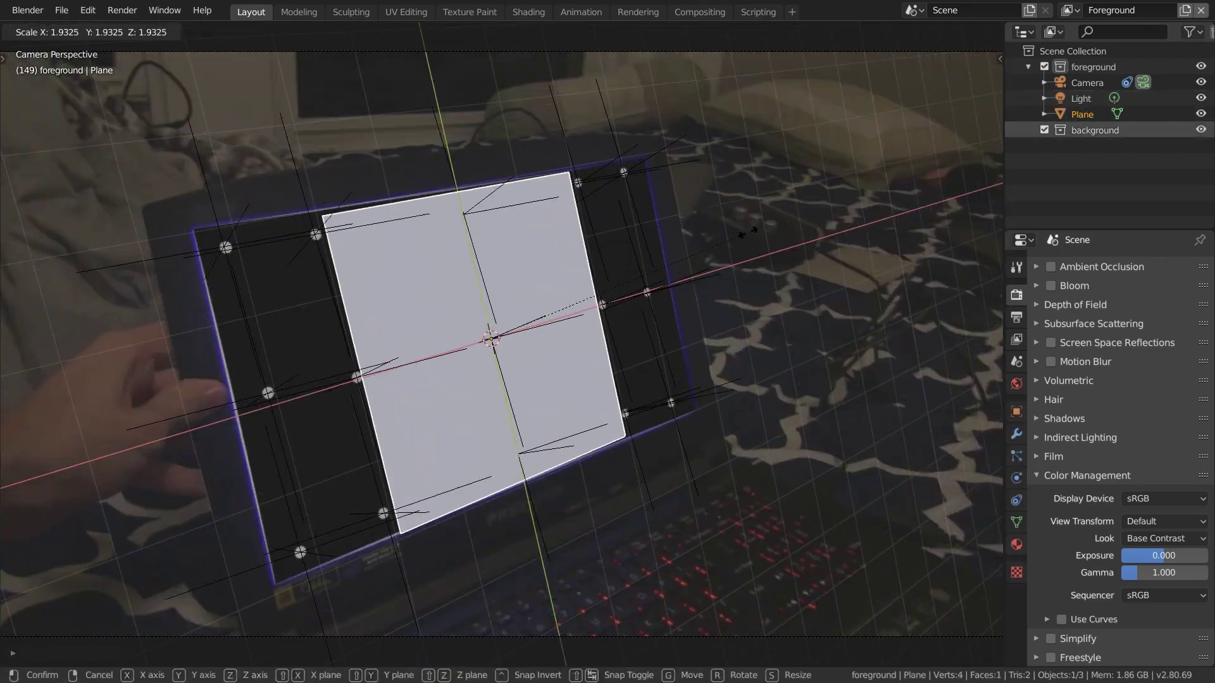
pyautogui.click(748, 232)
pyautogui.press('Tab')
pyautogui.press('2')
pyautogui.press('g')
pyautogui.press('x')
pyautogui.scroll(2, 610, 212)
pyautogui.press('g')
pyautogui.press('y')
pyautogui.click(610, 211)
pyautogui.scroll(-2, 602, 219)
pyautogui.press('s')
pyautogui.press('x')
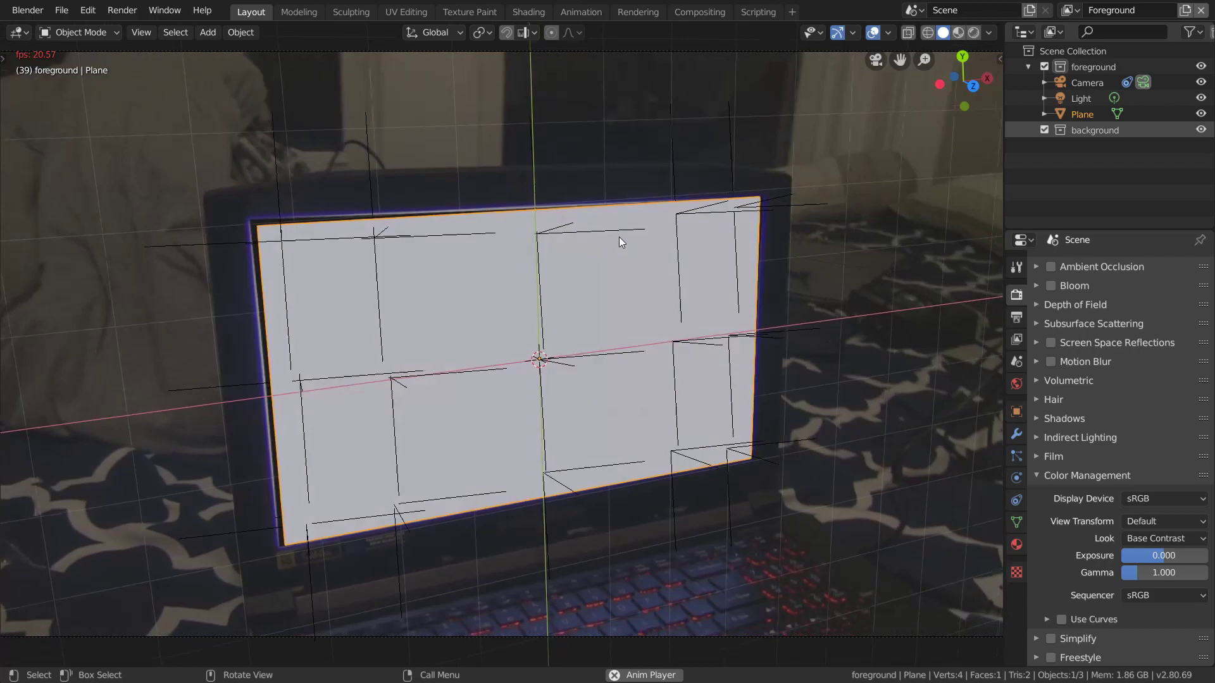
# Add a Monkey mesh and move it along Z relative to the screen plane
pyautogui.hotkey('shift', 'a')
pyautogui.click(704, 375)
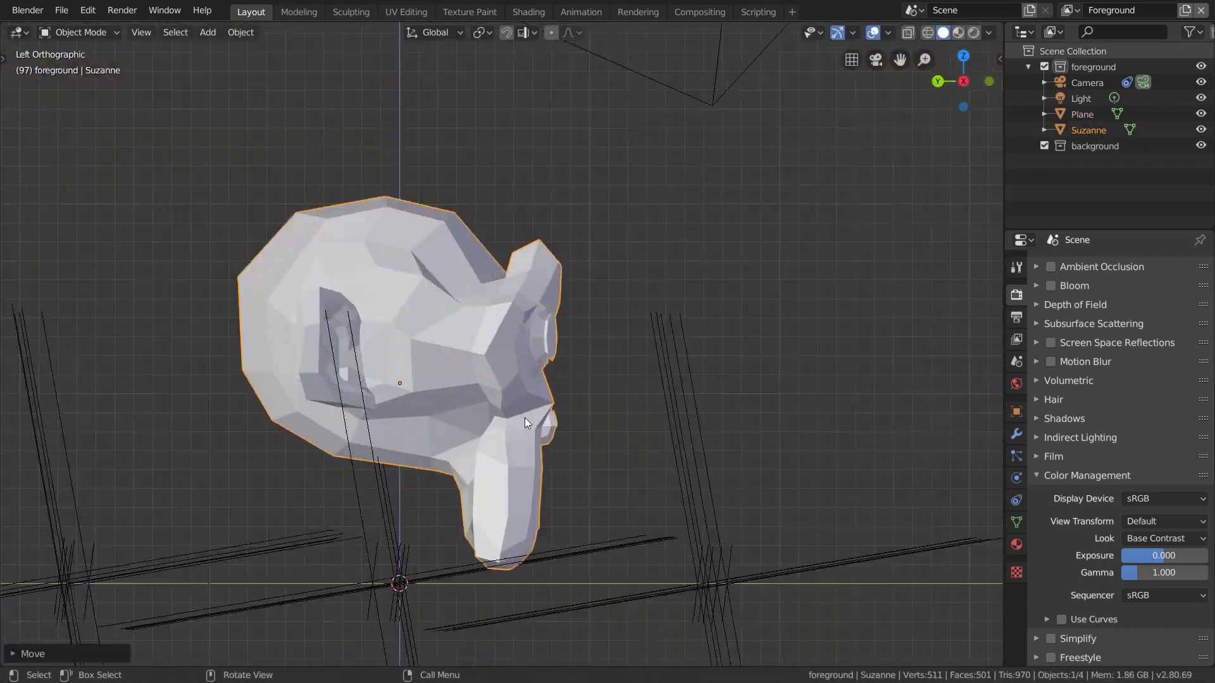
pyautogui.press('g')
pyautogui.press('z')
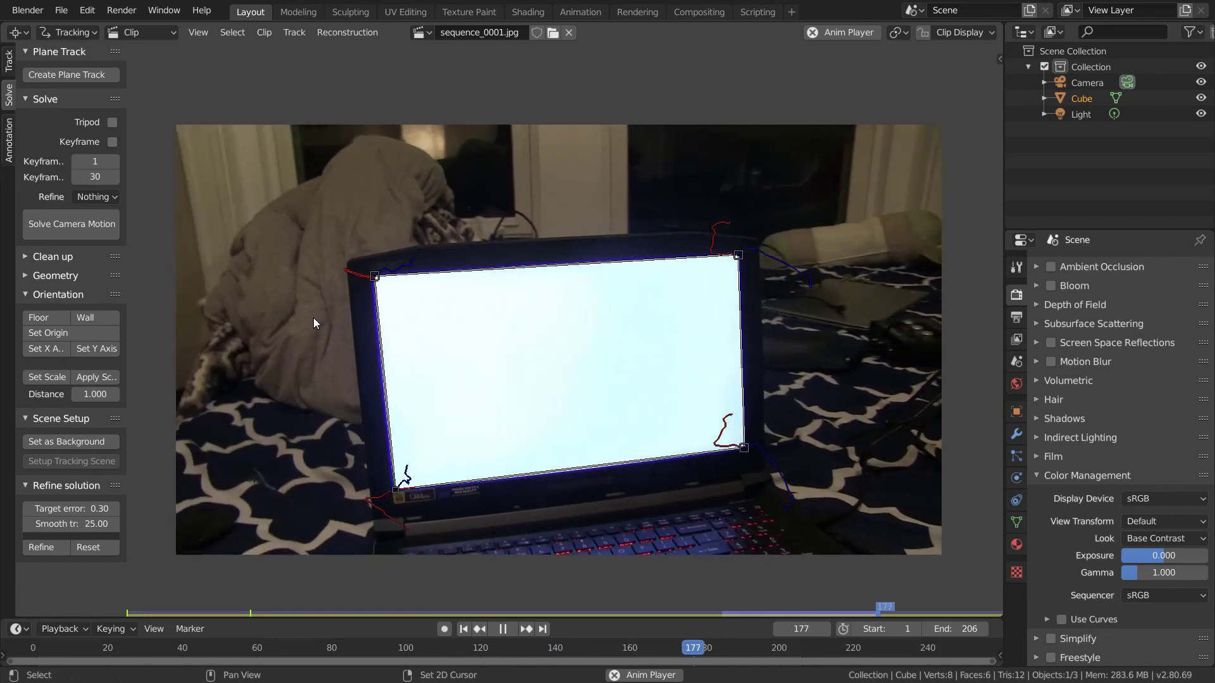
# Delete the marker at the upper-left corner of the laptop screen in the sequence_0001.jpg clip and play back the clip
pyautogui.press('space')
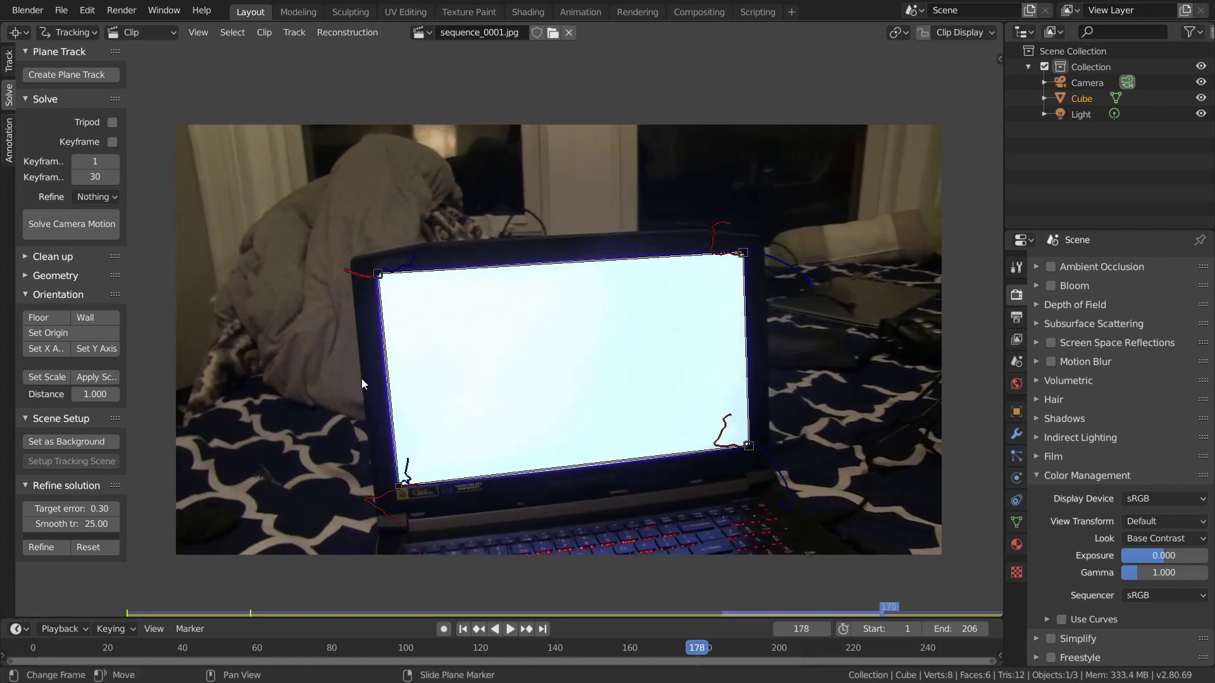
pyautogui.click(377, 274)
pyautogui.press('x')
pyautogui.click(384, 293)
pyautogui.press('space')
pyautogui.press('space')
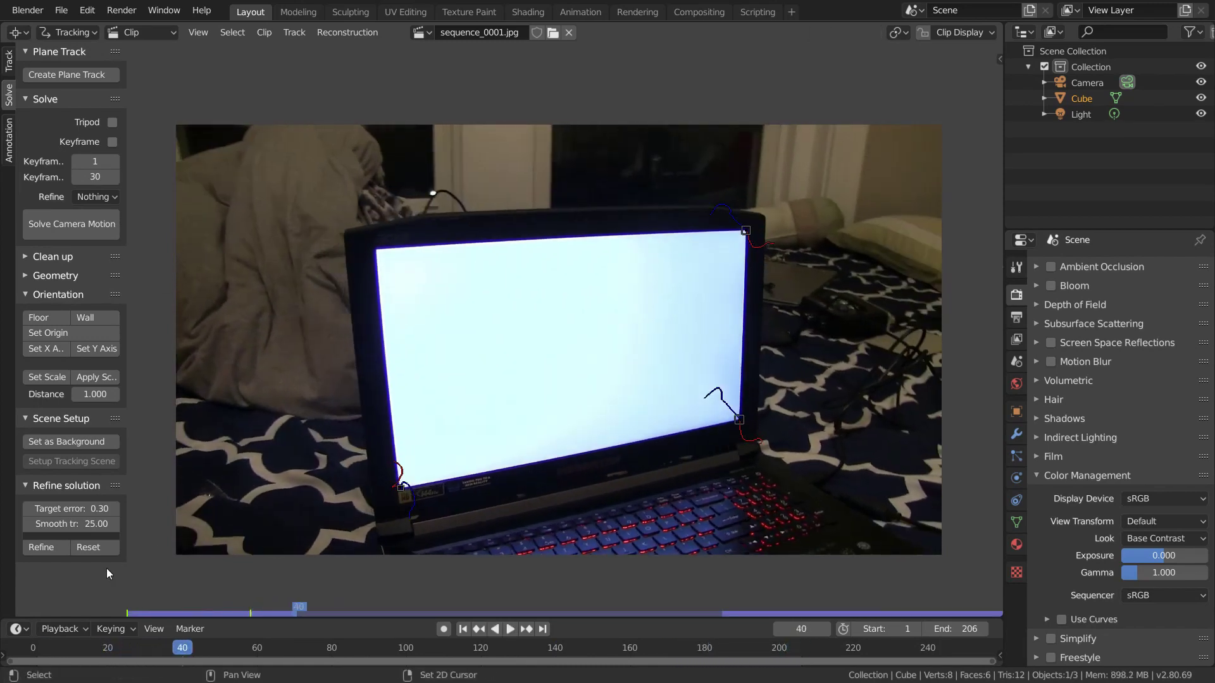
# Enlarge the timeline area, change it to a 3D Viewport, and delete the default cube and light
pyautogui.moveTo(72, 619); pyautogui.dragTo(58, 332)
pyautogui.click(22, 330)
pyautogui.click(44, 386)
pyautogui.scroll(-3, 452, 530)
pyautogui.keyDown('shift'); pyautogui.click(498, 373); pyautogui.keyUp('shift')
pyautogui.press('Delete')
# Reset the camera's location and rotation to 0 and raise it about 7.38 m along Z
pyautogui.click(681, 408)
pyautogui.press('n')
pyautogui.press('BackSpace')
pyautogui.press('BackSpace')
pyautogui.press('BackSpace')
pyautogui.press('BackSpace')
pyautogui.press('BackSpace')
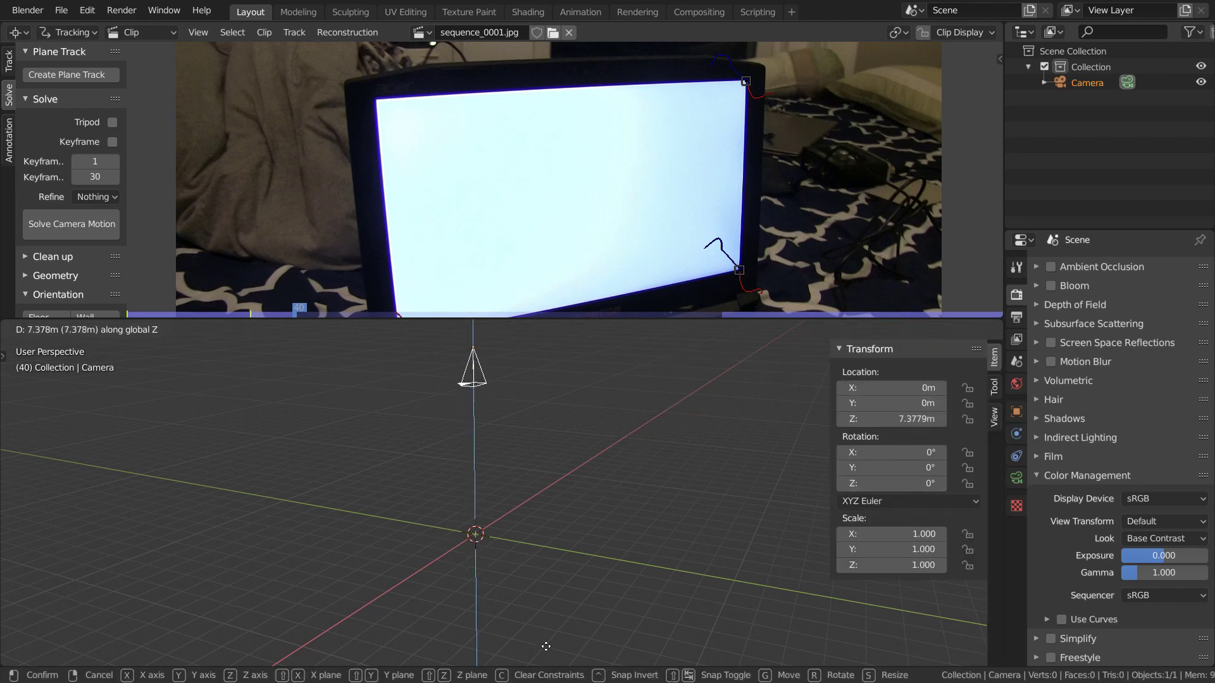
pyautogui.press('g')
pyautogui.press('z')
pyautogui.click(546, 647)
# Link empties to the three selected tracks and play them back through the camera in a maximized 3D view
pyautogui.scroll(-2, 569, 190)
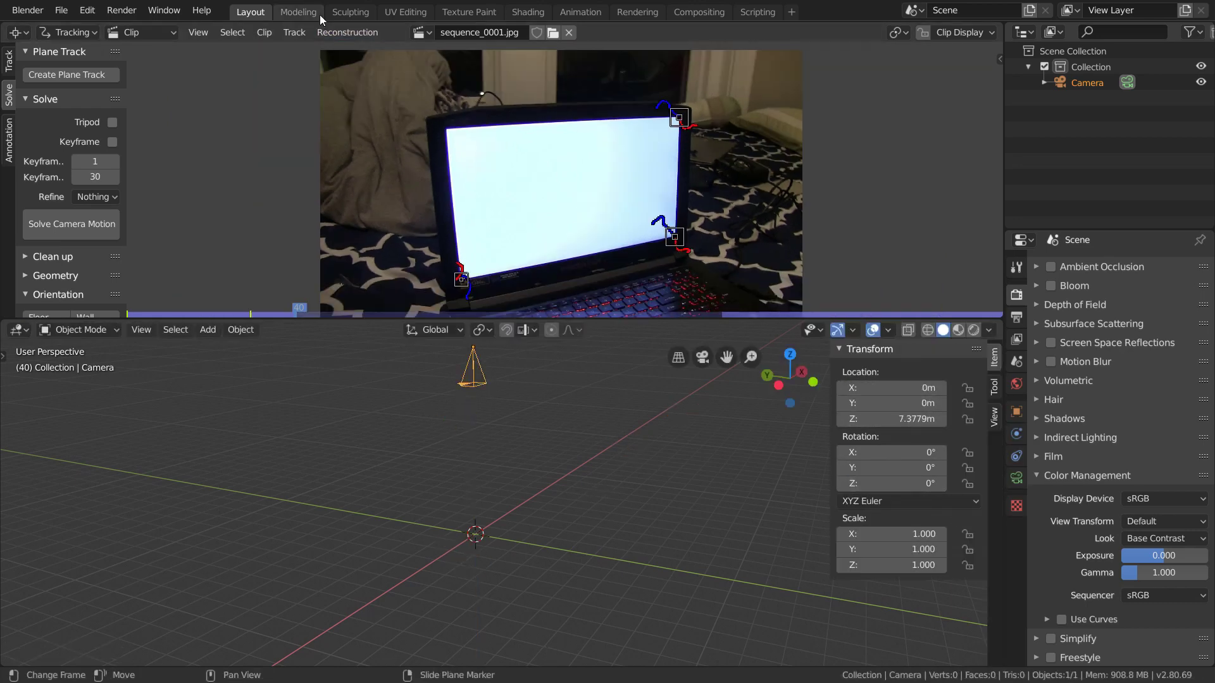
pyautogui.click(338, 32)
pyautogui.click(367, 152)
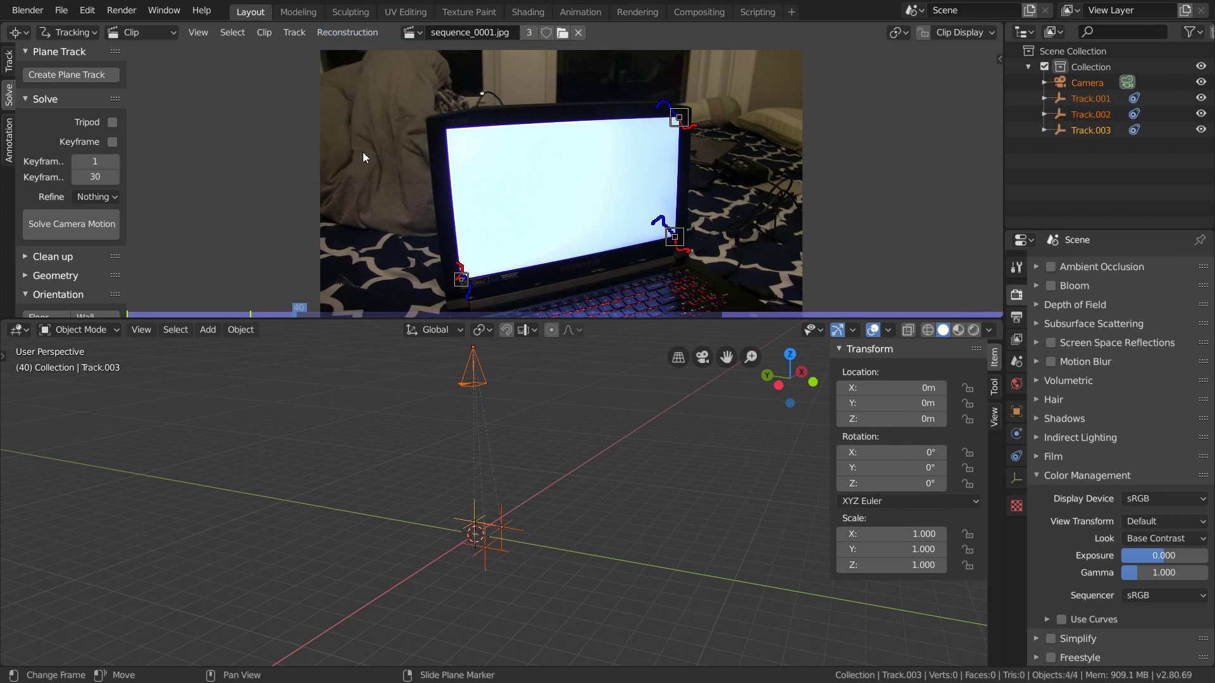
pyautogui.hotkey('ctrl', 'space')
pyautogui.press('KP_0')
pyautogui.press('space')
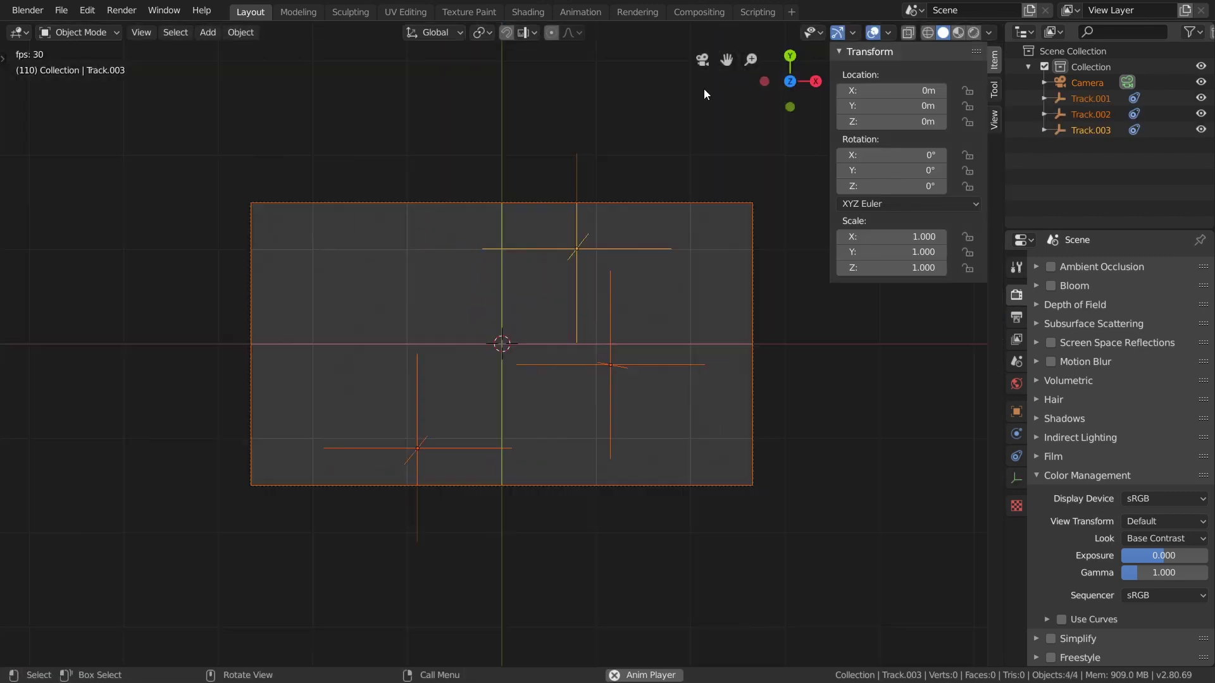
pyautogui.press('space')
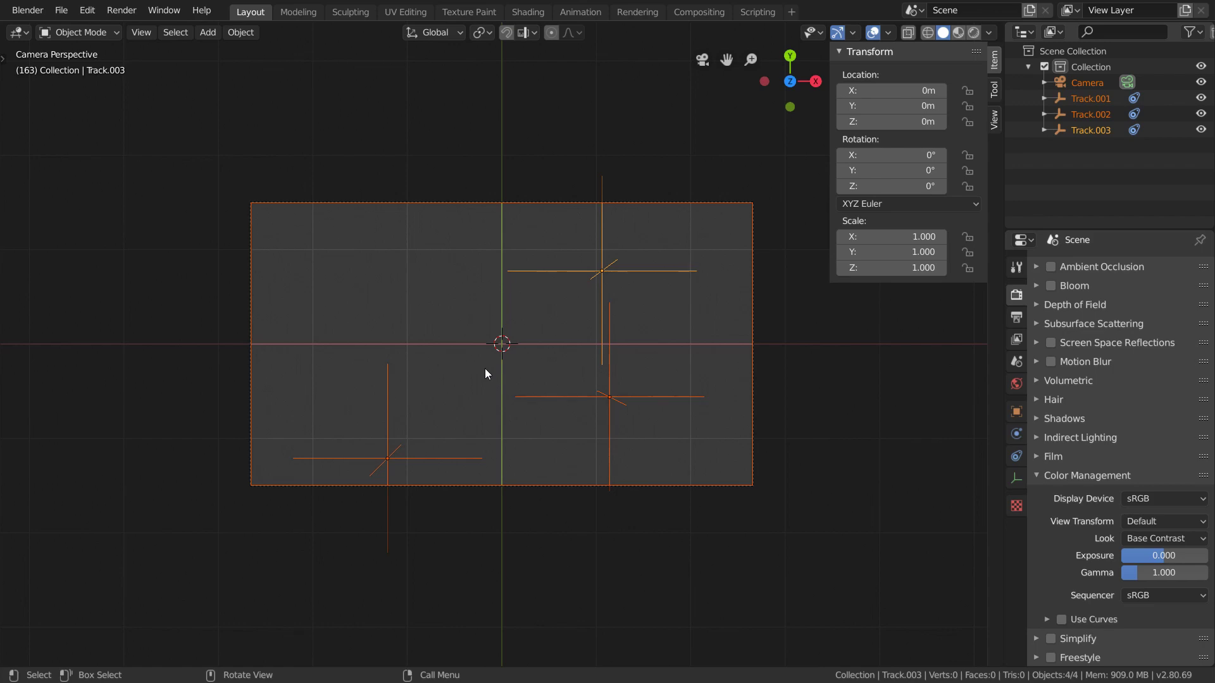
# Add a plane, delete one corner vertex, and fill the remaining three vertices with a triangular face
pyautogui.moveTo(485, 368); pyautogui.dragTo(537, 320, button='middle')
pyautogui.hotkey('shift', 'a')
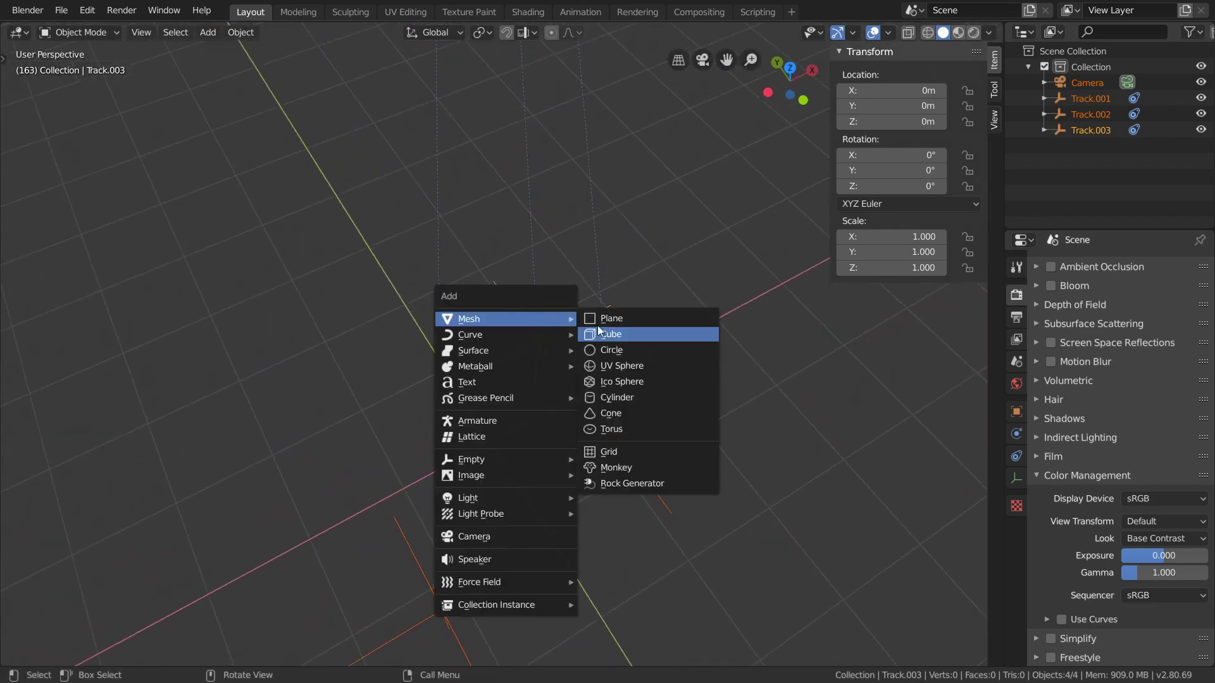
pyautogui.click(598, 323)
pyautogui.keyDown('shift'); pyautogui.moveTo(429, 387); pyautogui.dragTo(475, 315, button='middle'); pyautogui.keyUp('shift')
pyautogui.press('Tab')
pyautogui.click(446, 320)
pyautogui.press('x')
pyautogui.click(444, 319)
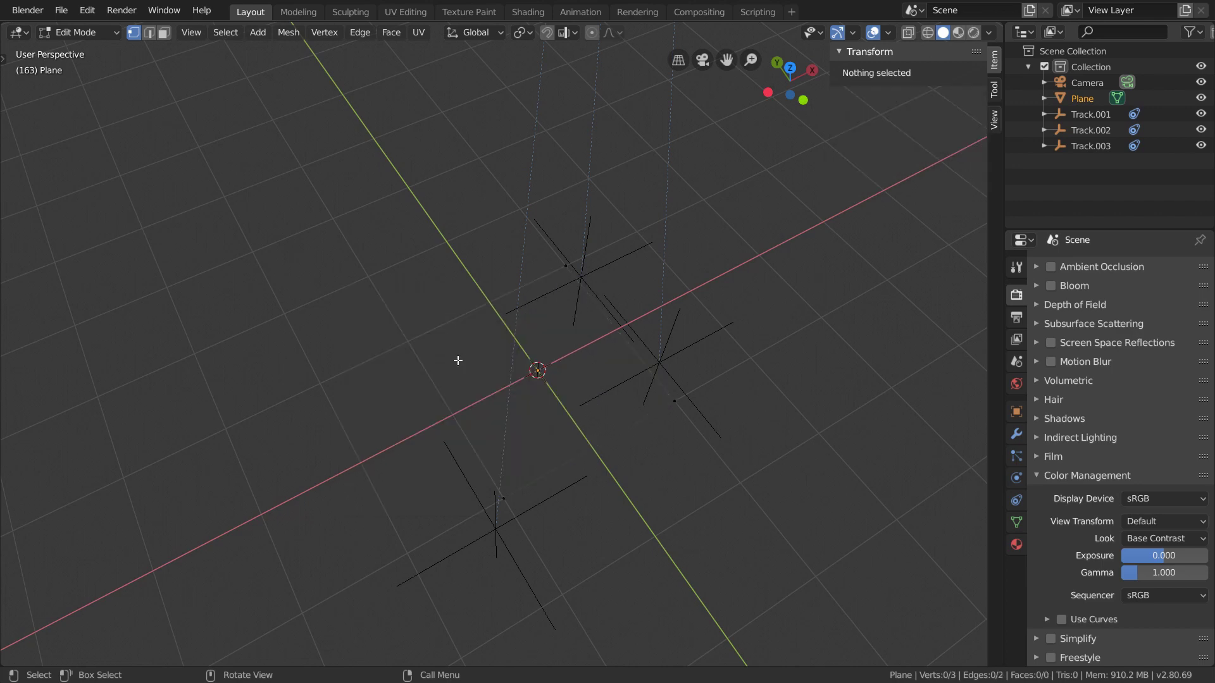
pyautogui.moveTo(438, 554); pyautogui.dragTo(727, 254)
pyautogui.press('f')
# Turn on snapping and snap the triangle's lower-left vertex to the centre of the Track.001 empty
pyautogui.click(503, 499)
pyautogui.keyDown('shift'); pyautogui.moveTo(526, 537); pyautogui.dragTo(533, 312, button='middle'); pyautogui.keyUp('shift')
pyautogui.scroll(4, 534, 409)
pyautogui.click(547, 33)
pyautogui.click(566, 33)
pyautogui.click(561, 94)
pyautogui.press('g')
pyautogui.click(494, 426)
# Snap the triangle's other two vertices to the centres of the remaining two track empties
pyautogui.keyDown('shift'); pyautogui.moveTo(871, 403); pyautogui.dragTo(626, 388, button='middle'); pyautogui.keyUp('shift')
pyautogui.moveTo(721, 349); pyautogui.dragTo(811, 313)
pyautogui.press('g')
pyautogui.click(769, 284)
pyautogui.click(572, 228)
pyautogui.press('g')
pyautogui.click(592, 236)
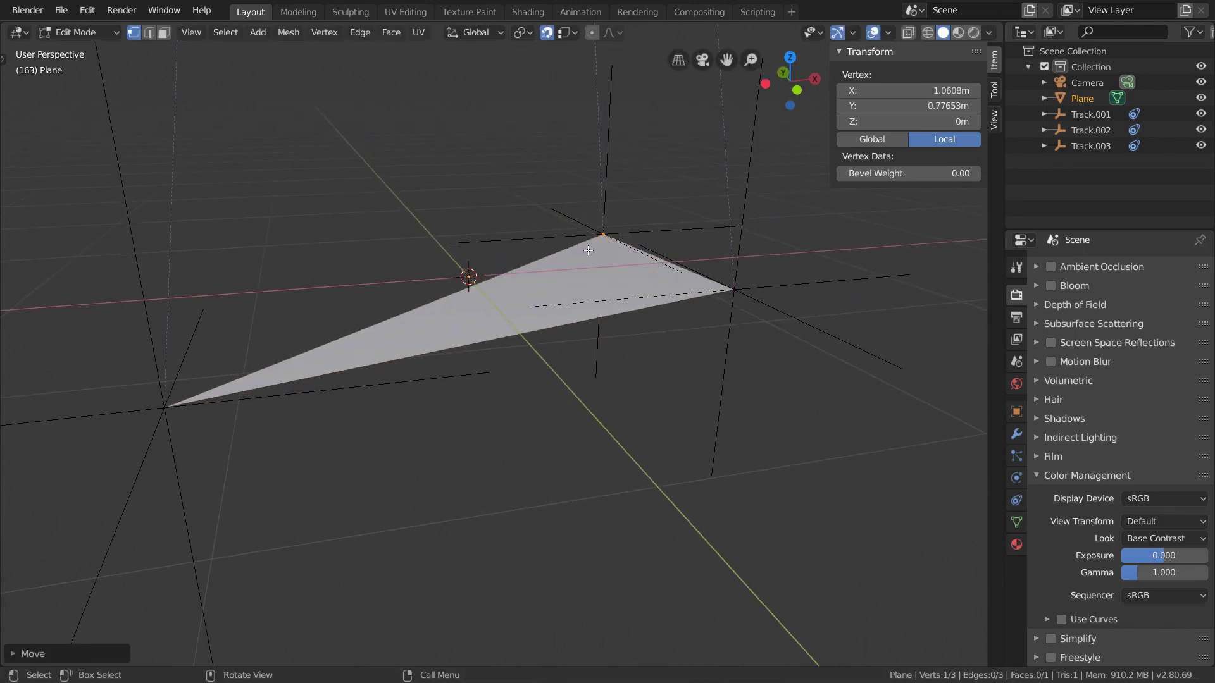
# Hook the triangle's lower-left vertex to the Track.001 empty
pyautogui.keyDown('shift'); pyautogui.moveTo(328, 336); pyautogui.dragTo(709, 316, button='middle'); pyautogui.keyUp('shift')
pyautogui.scroll(3, 646, 379)
pyautogui.click(655, 415)
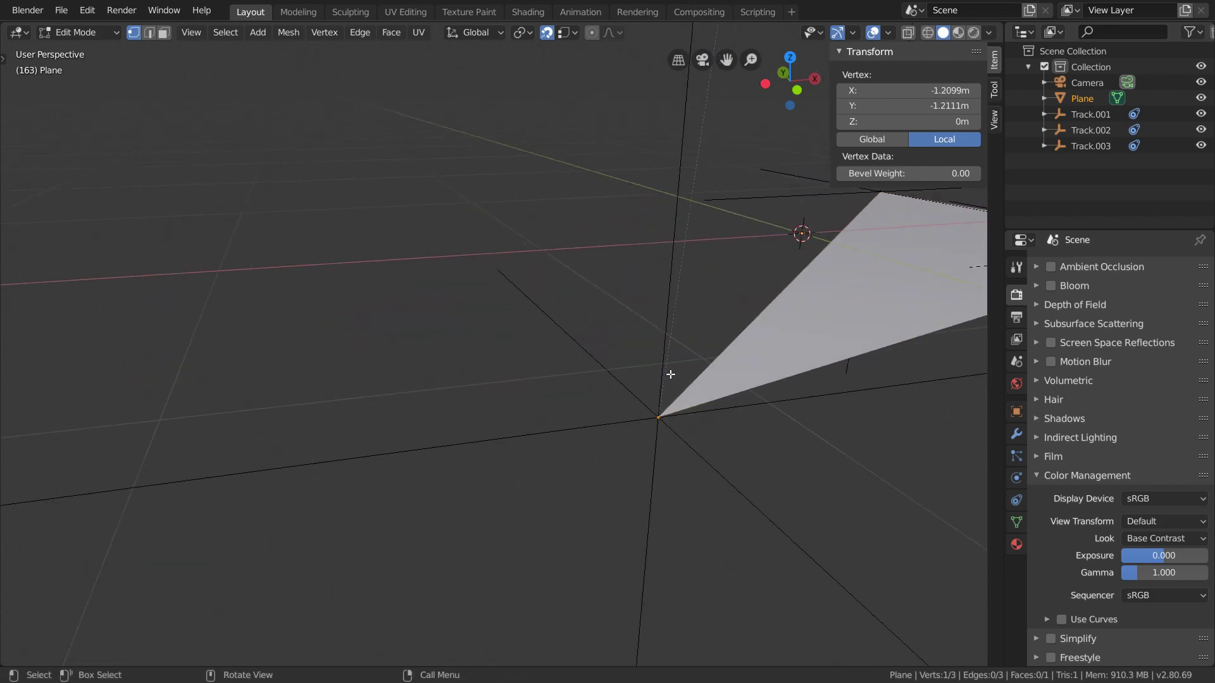
pyautogui.press('ctrl')
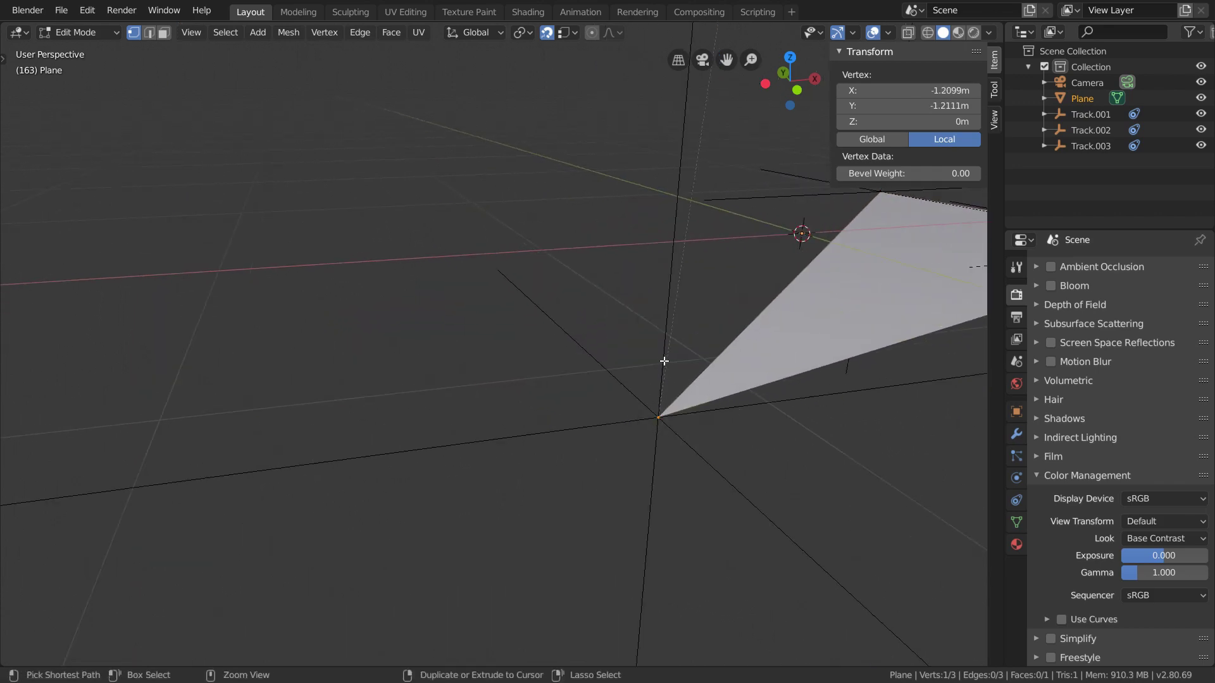
pyautogui.keyDown('ctrl'); pyautogui.click(664, 361); pyautogui.keyUp('ctrl')
pyautogui.hotkey('ctrl', 'h')
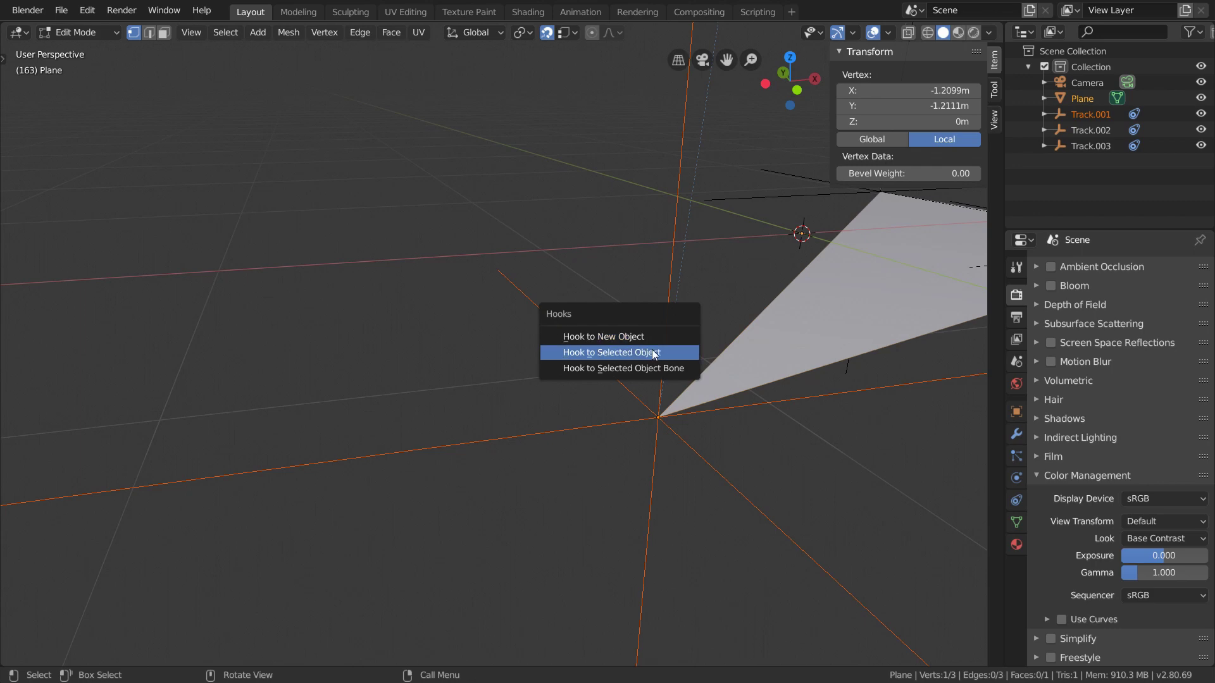
pyautogui.click(653, 354)
# Hook the other two triangle vertices to the Track.002 and Track.003 empties and return to Object Mode
pyautogui.scroll(-2, 652, 353)
pyautogui.keyDown('shift'); pyautogui.moveTo(912, 294); pyautogui.dragTo(448, 317, button='middle'); pyautogui.keyUp('shift')
pyautogui.scroll(3, 447, 317)
pyautogui.click(475, 271)
pyautogui.keyDown('ctrl'); pyautogui.click(480, 207); pyautogui.keyUp('ctrl')
pyautogui.hotkey('ctrl', 'h')
pyautogui.click(480, 209)
pyautogui.moveTo(356, 208); pyautogui.dragTo(415, 172)
pyautogui.keyDown('shift'); pyautogui.moveTo(415, 169); pyautogui.dragTo(450, 253, button='middle'); pyautogui.keyUp('shift')
pyautogui.keyDown('ctrl'); pyautogui.click(429, 252); pyautogui.keyUp('ctrl')
pyautogui.hotkey('ctrl', 'h')
pyautogui.click(429, 254)
pyautogui.press('Tab')
# Play the animation and examine the hooked triangle's motion through the camera
pyautogui.scroll(-3, 451, 298)
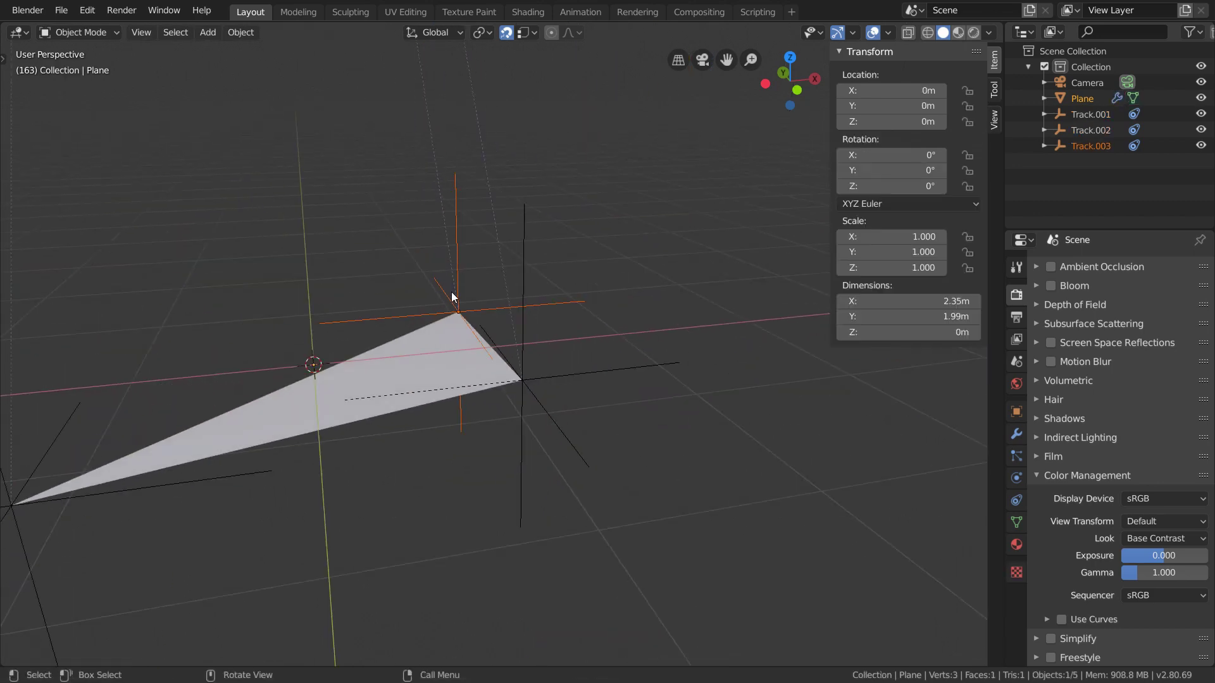
pyautogui.press('space')
pyautogui.scroll(-3, 472, 352)
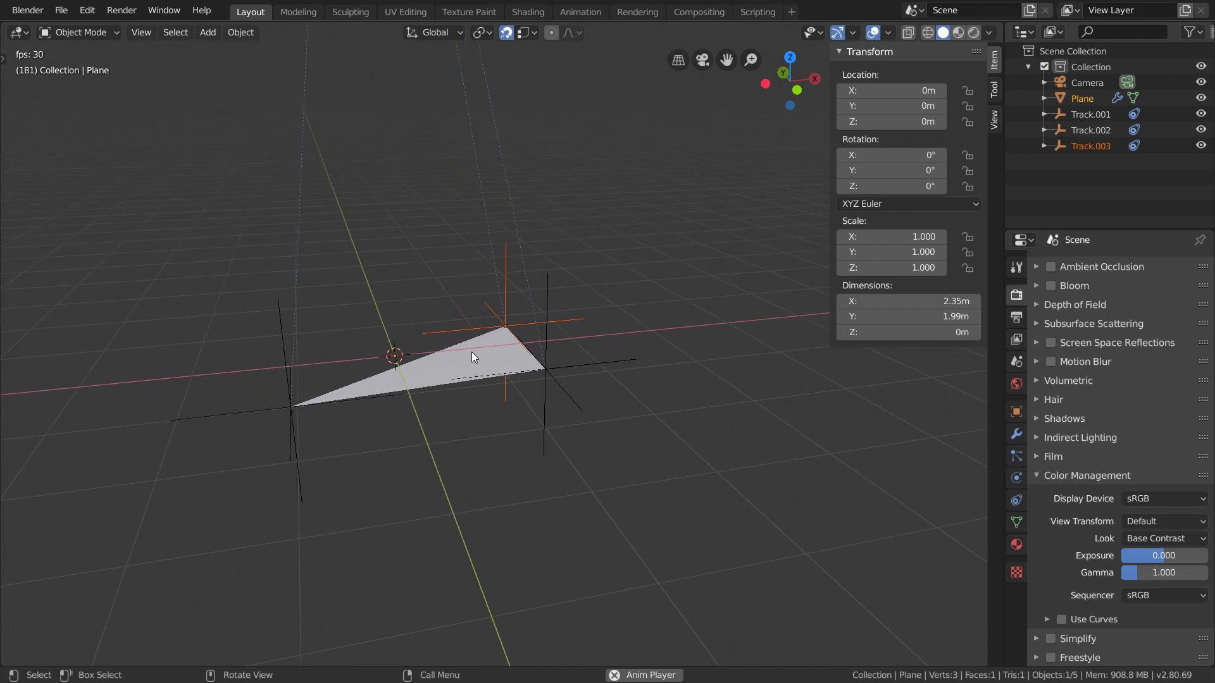
pyautogui.click(702, 61)
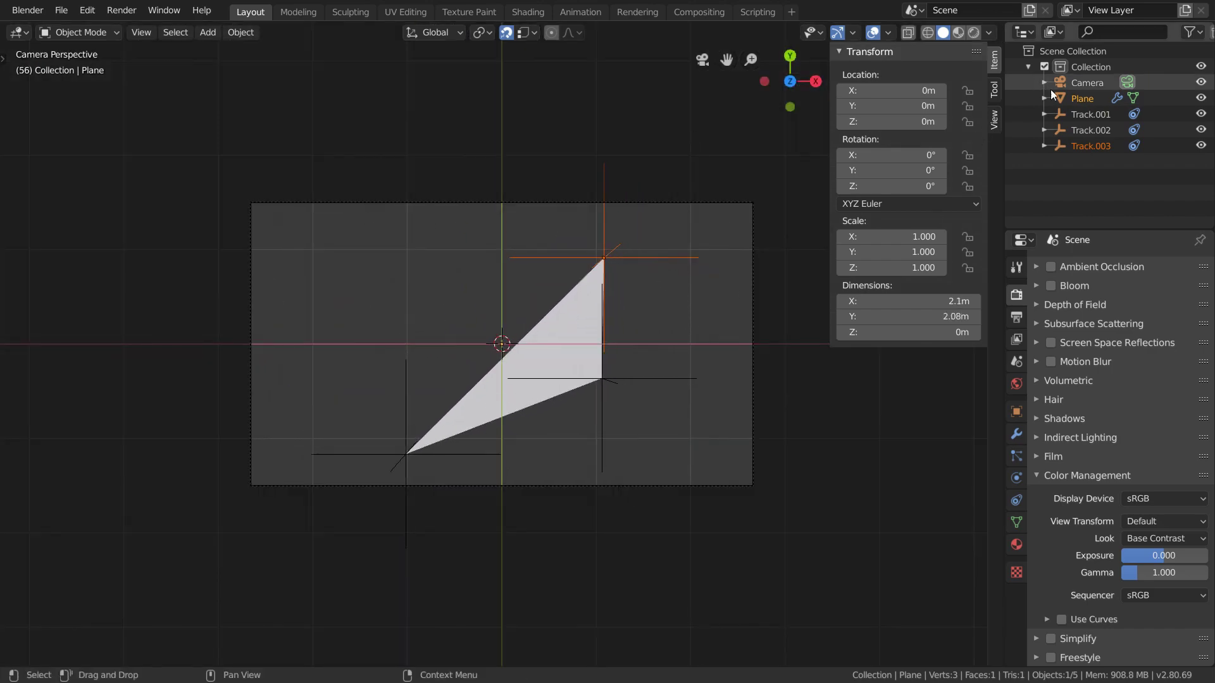
# Add the movie clip sequence_0001.jpg as the camera's background image and play back the triangle over the footage
pyautogui.click(1083, 83)
pyautogui.click(1017, 478)
pyautogui.click(1050, 517)
pyautogui.click(1055, 519)
pyautogui.click(1075, 541)
pyautogui.click(1181, 585)
pyautogui.click(1049, 631)
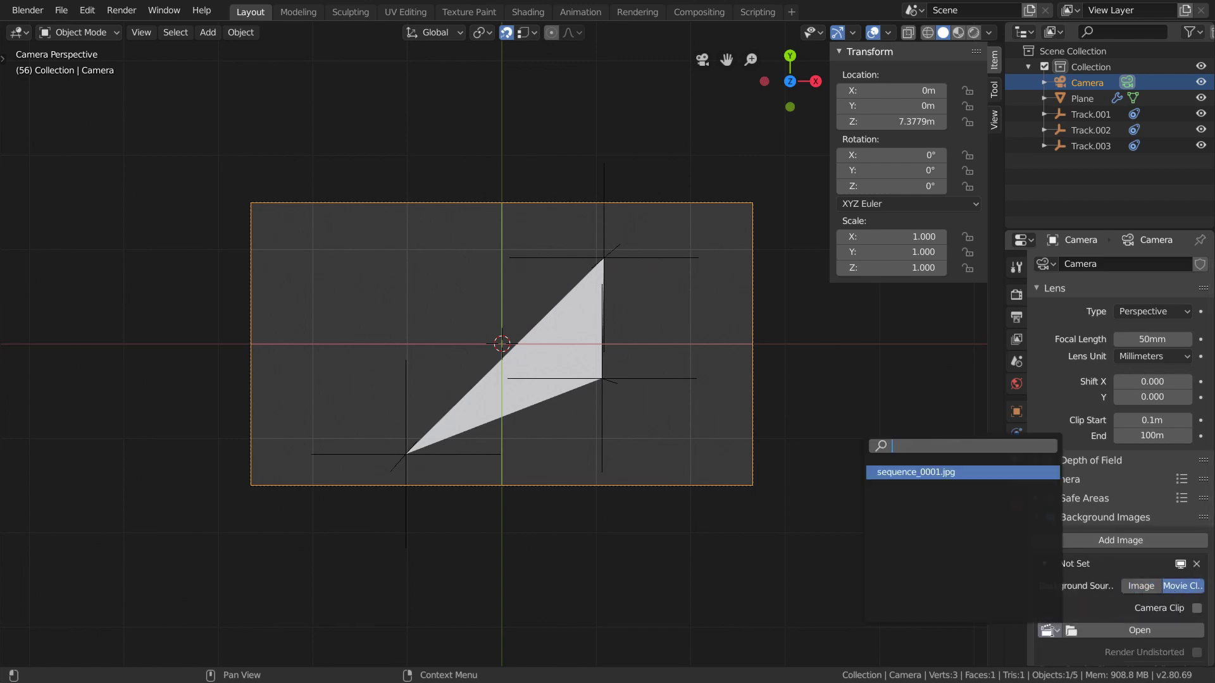
pyautogui.click(943, 473)
pyautogui.scroll(1, 595, 321)
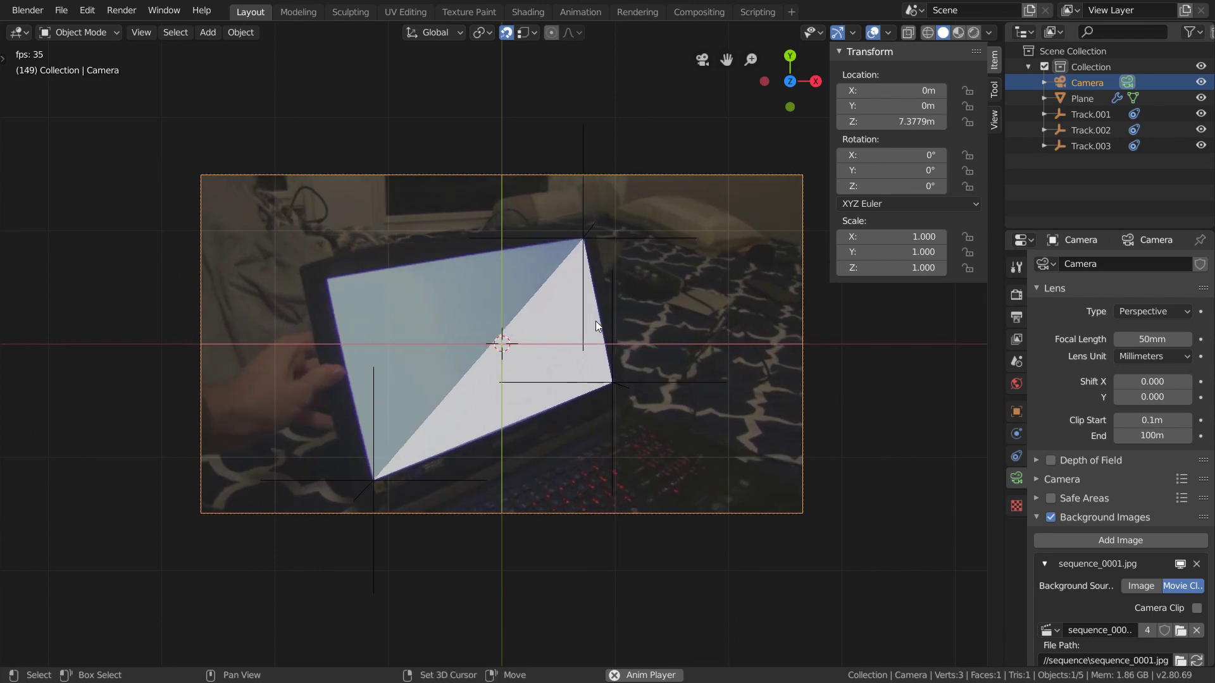
pyautogui.press('space')
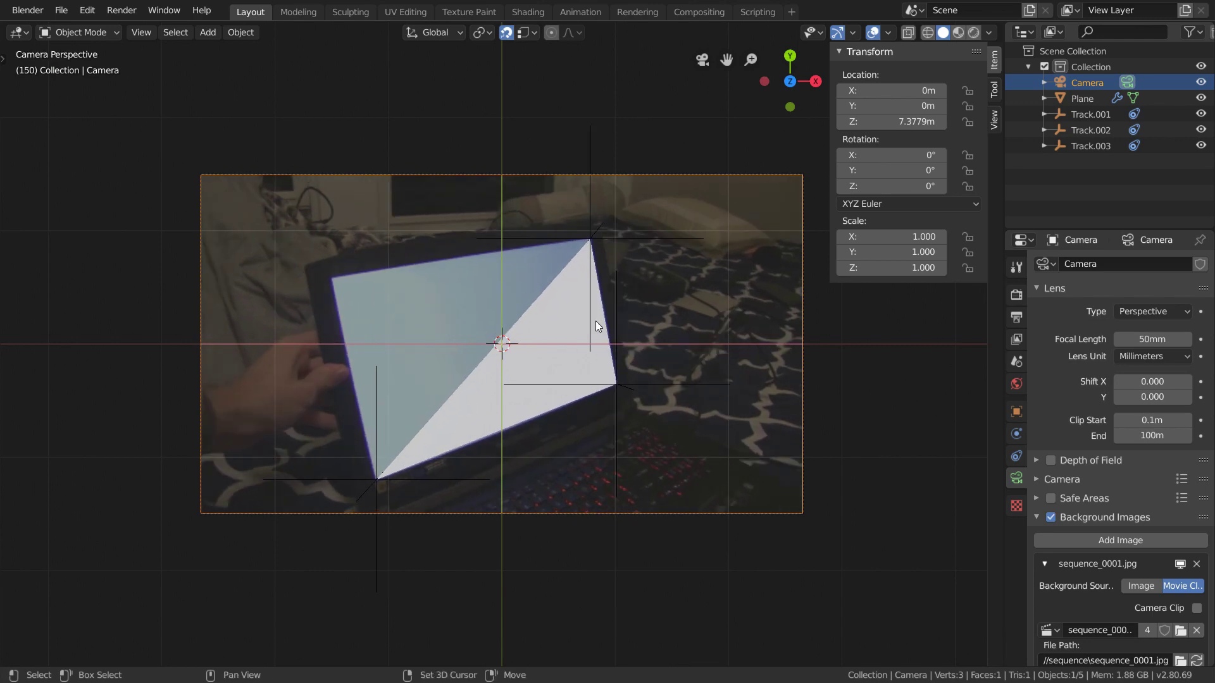
# Switch to the UV Editing workspace with the triangle plane selected and unwrap its face
pyautogui.click(564, 317)
pyautogui.click(428, 13)
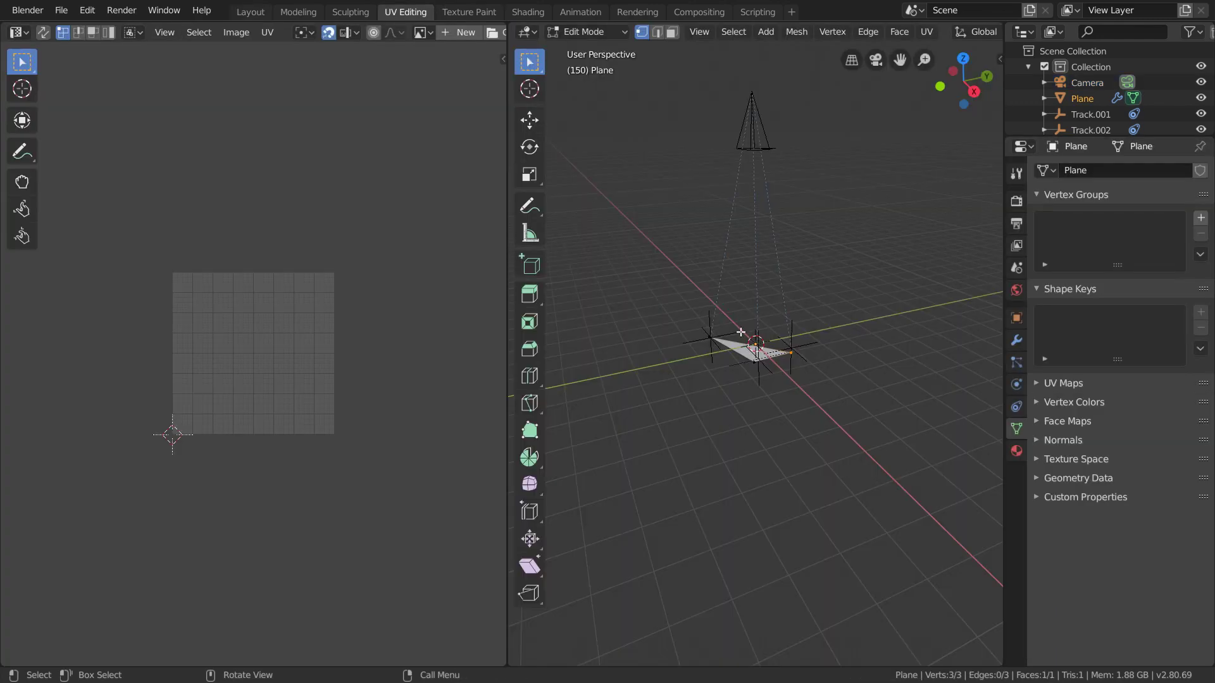
pyautogui.press('u')
pyautogui.click(761, 363)
# Turn off snapping in the UV editor and move the three UV vertices into a large triangle filling the UV square
pyautogui.scroll(5, 184, 388)
pyautogui.scroll(-2, 199, 525)
pyautogui.moveTo(200, 525); pyautogui.dragTo(389, 493)
pyautogui.click(329, 36)
pyautogui.moveTo(52, 462); pyautogui.dragTo(124, 400)
pyautogui.press('g')
pyautogui.click(145, 477)
pyautogui.moveTo(402, 520); pyautogui.dragTo(439, 487)
pyautogui.press('g')
pyautogui.click(436, 510)
pyautogui.click(205, 192)
pyautogui.press('g')
pyautogui.click(267, 207)
pyautogui.moveTo(378, 298); pyautogui.dragTo(375, 275, button='middle')
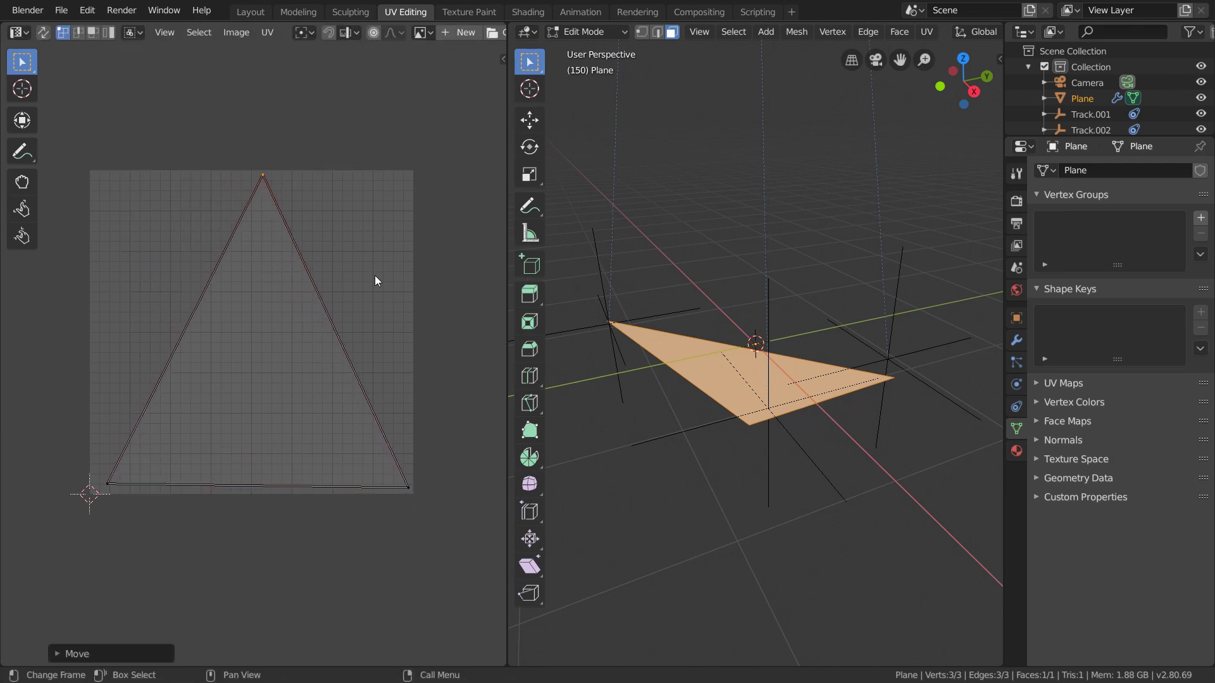
# Change the UV editor to a maximized Image Editor and create a blank 1024 × 1024 px image named triangledots
pyautogui.click(30, 32)
pyautogui.click(57, 96)
pyautogui.moveTo(504, 25); pyautogui.dragTo(515, 43)
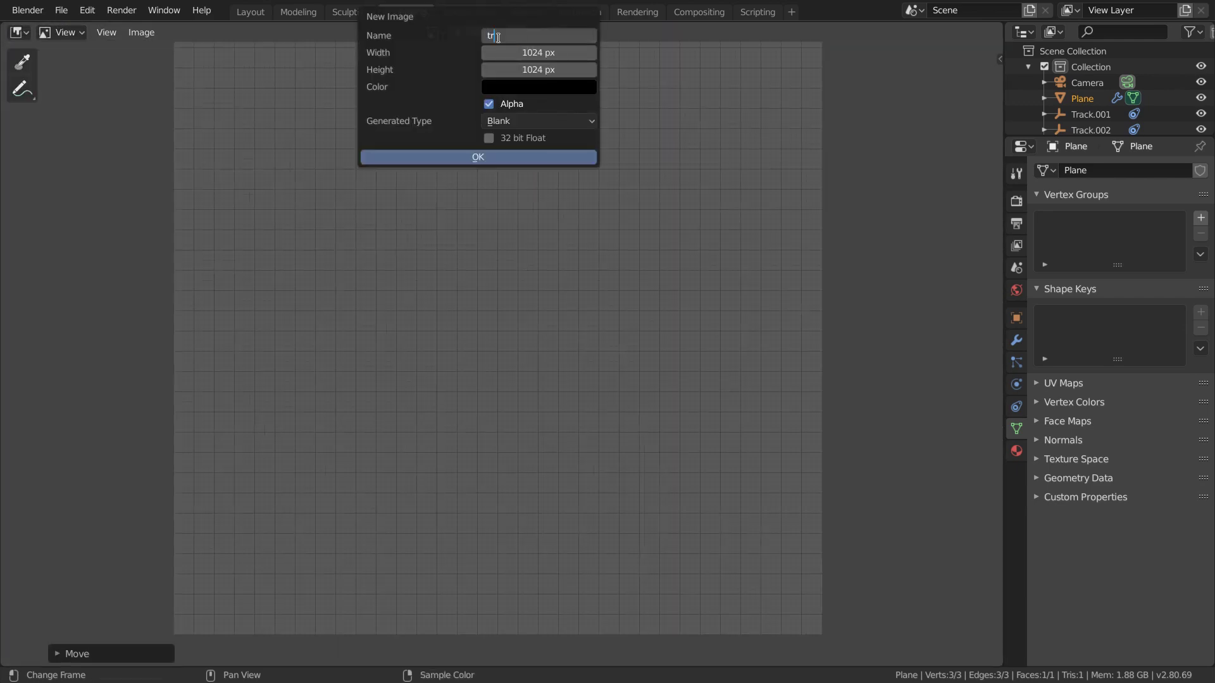
pyautogui.press('Return')
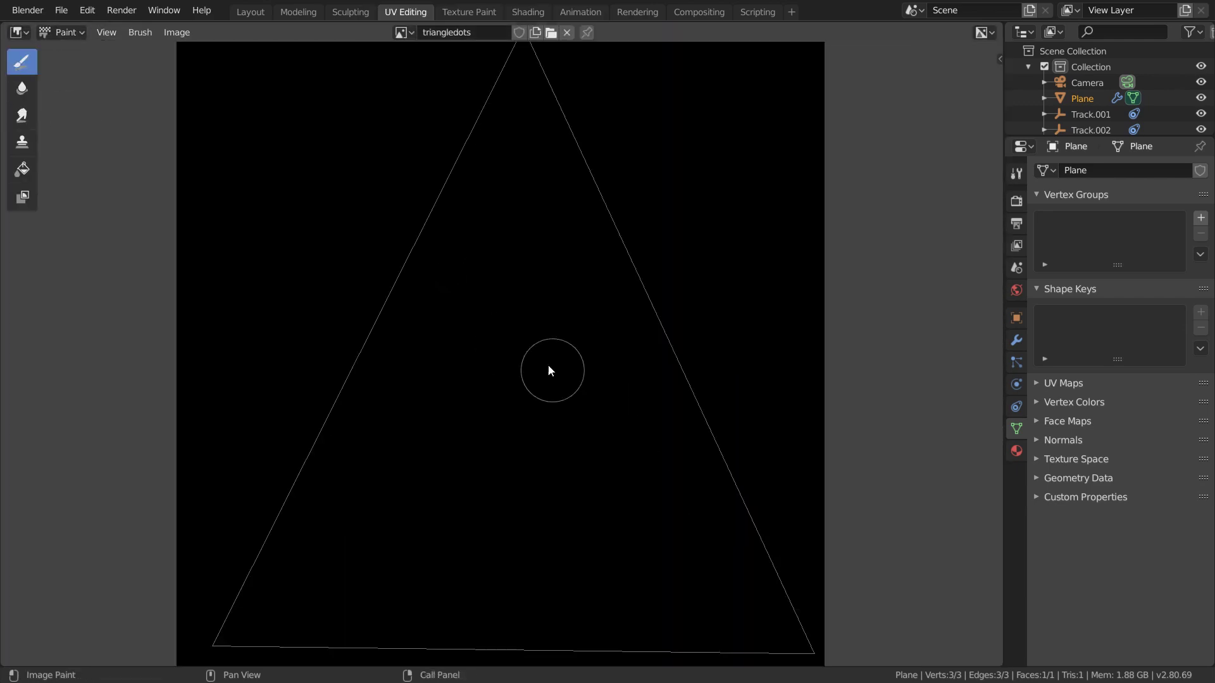
# Resize the brush and paint small white dots spread across the UV triangle on the triangledots image
pyautogui.press('f')
pyautogui.click(475, 343)
pyautogui.scroll(-2, 506, 307)
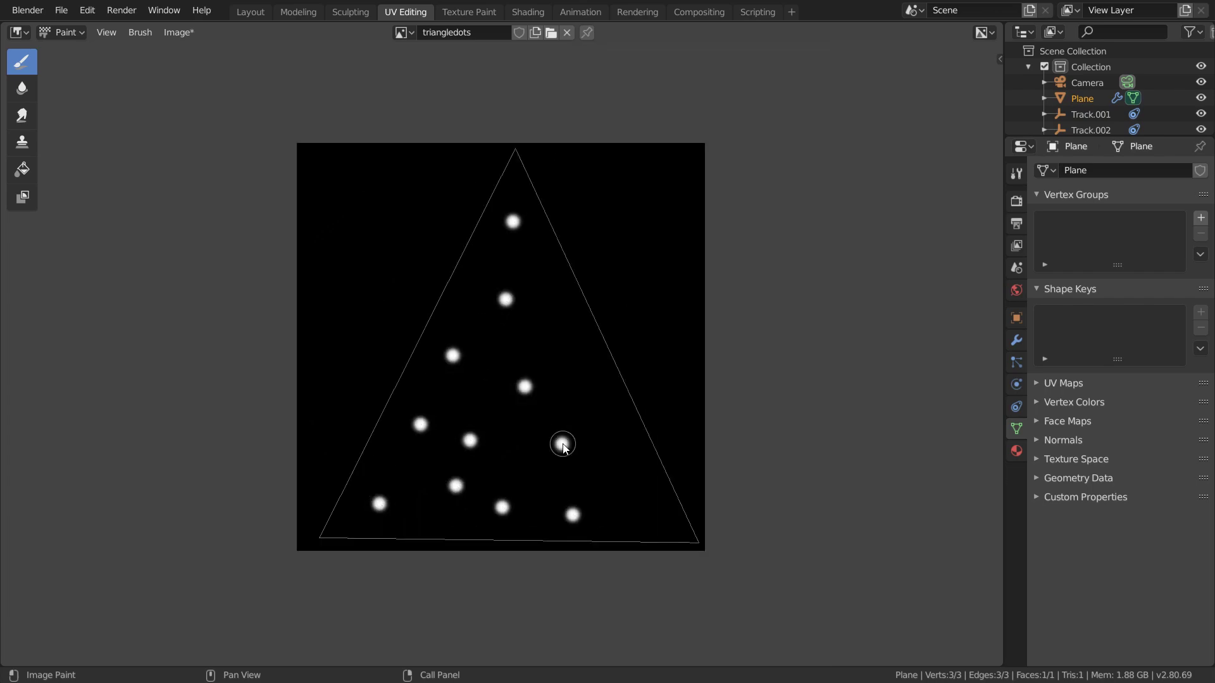
pyautogui.click(571, 337)
pyautogui.click(668, 517)
pyautogui.click(625, 456)
pyautogui.scroll(2, 625, 456)
# Change the maximized image editor back to the 3D Viewport and open the Shading workspace
pyautogui.click(13, 35)
pyautogui.click(52, 91)
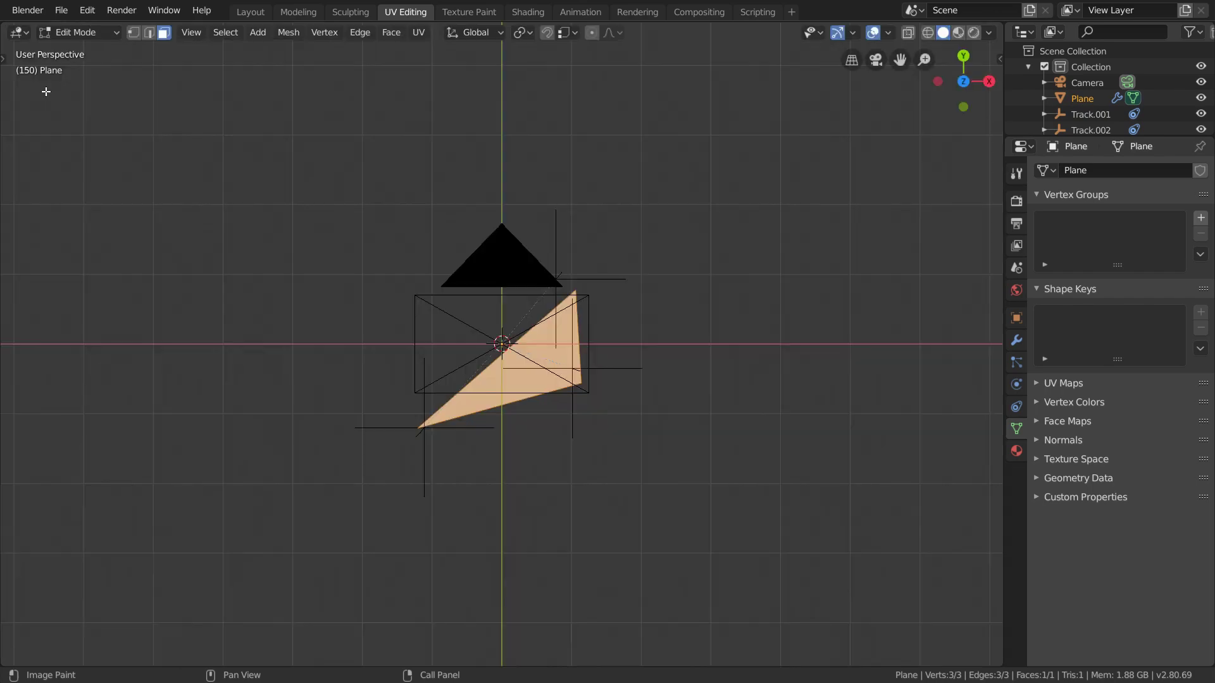
pyautogui.moveTo(141, 127)
pyautogui.mouseDown(button='middle')
pyautogui.moveTo(576, 290)
pyautogui.moveTo(556, 189)
pyautogui.mouseUp(button='middle')
pyautogui.click(528, 11)
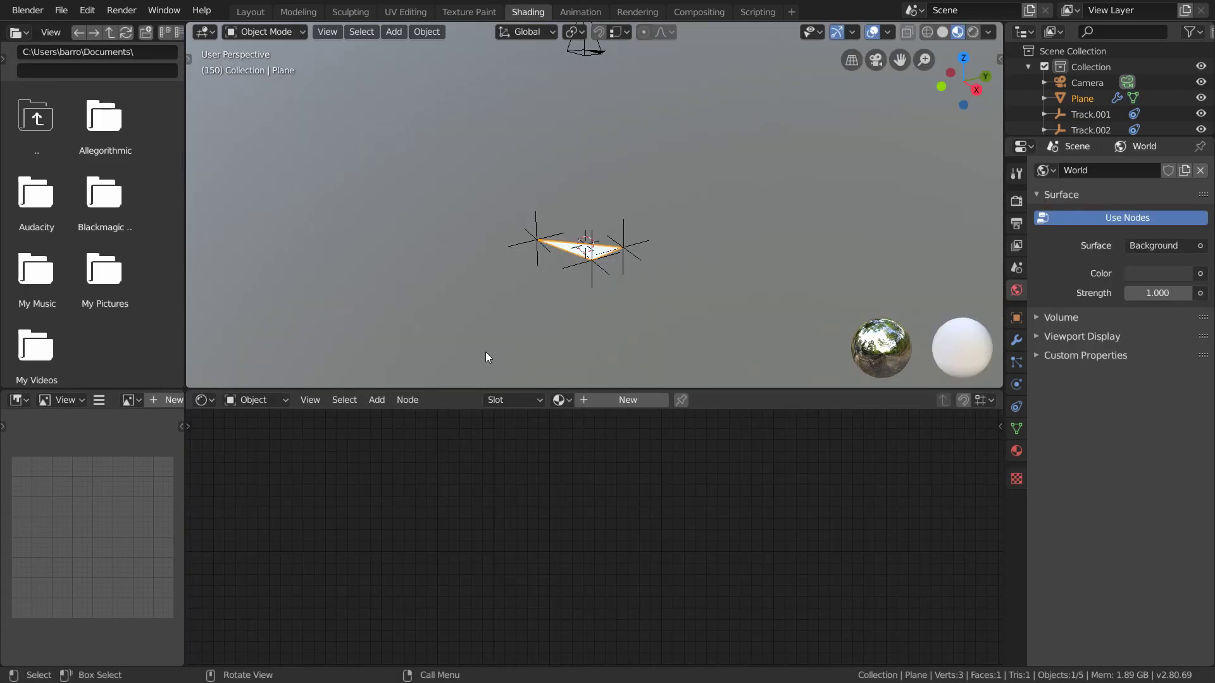
# Assign the existing material named Material to the triangle and delete its surface shader node
pyautogui.click(558, 400)
pyautogui.click(570, 423)
pyautogui.moveTo(477, 439); pyautogui.dragTo(351, 473, button='middle')
pyautogui.click(412, 427)
pyautogui.press('x')
# Add an Image Texture node using triangledots and connect its Color output to the Material Output's Surface
pyautogui.click(512, 584)
pyautogui.click(351, 472)
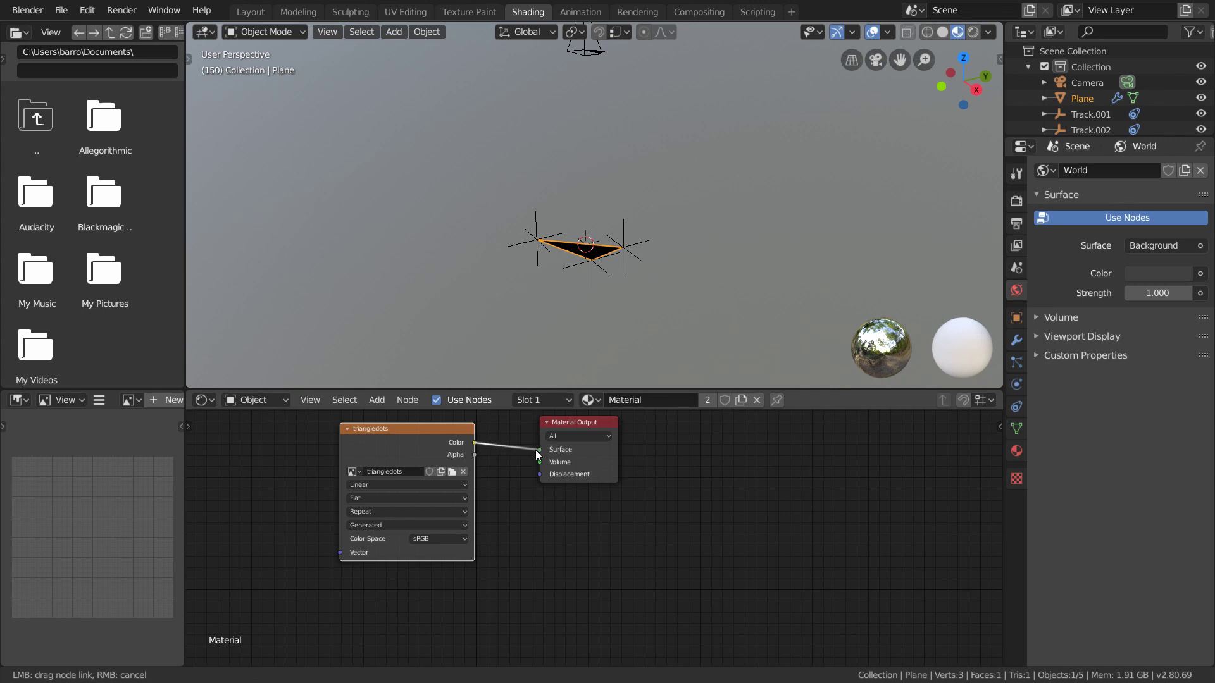
pyautogui.scroll(4, 597, 283)
pyautogui.keyDown('shift'); pyautogui.moveTo(601, 329); pyautogui.dragTo(587, 237, button='middle'); pyautogui.keyUp('shift')
pyautogui.moveTo(533, 183); pyautogui.dragTo(524, 239, button='middle')
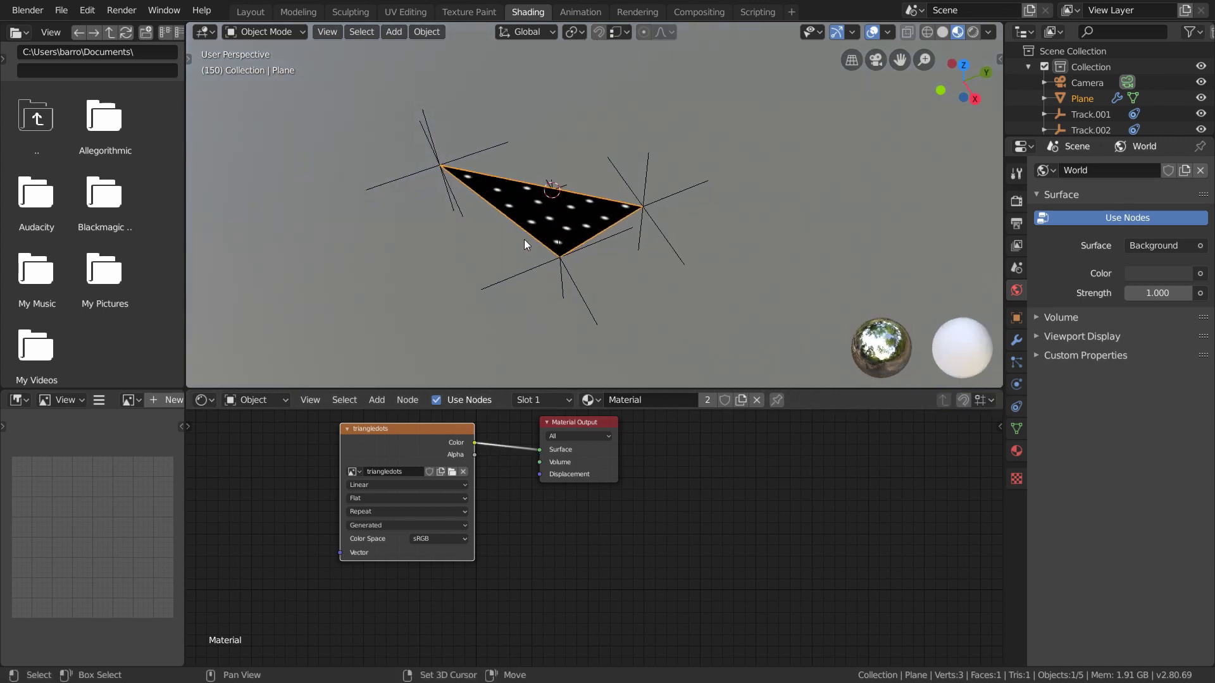
# Return to the Layout workspace and play the dotted triangle over the footage in LookDev shading with the overlays hidden
pyautogui.press('space')
pyautogui.click(255, 12)
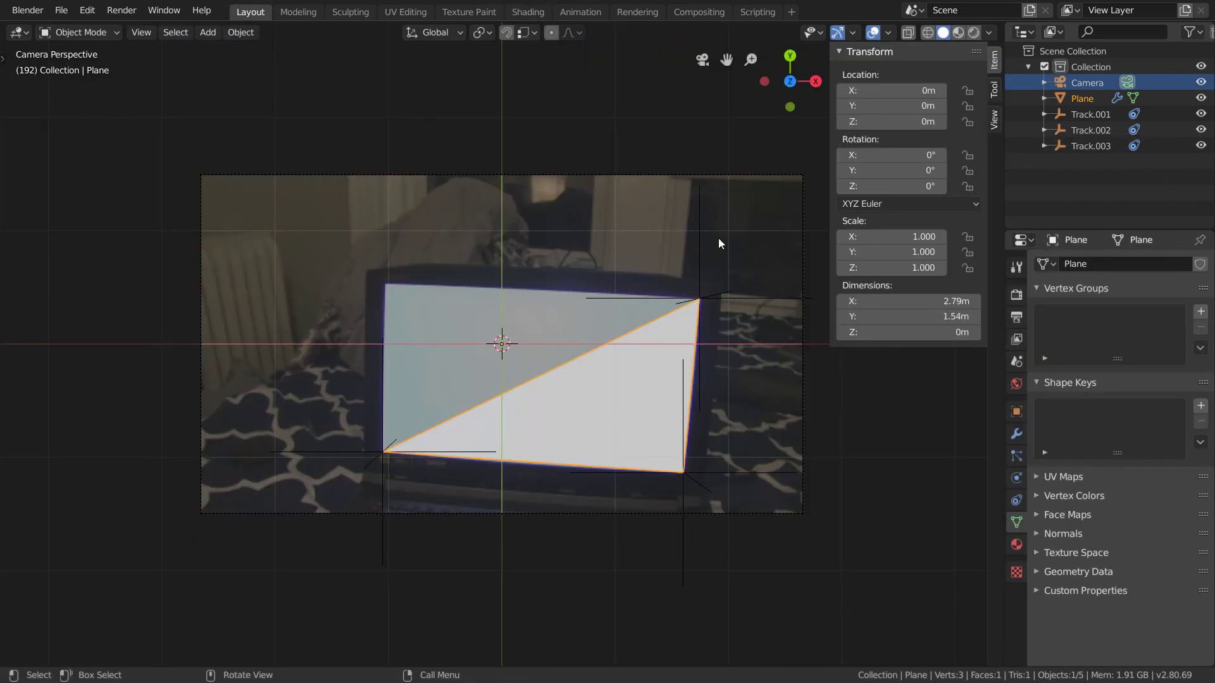
pyautogui.press('z')
pyautogui.click(715, 289)
pyautogui.press('space')
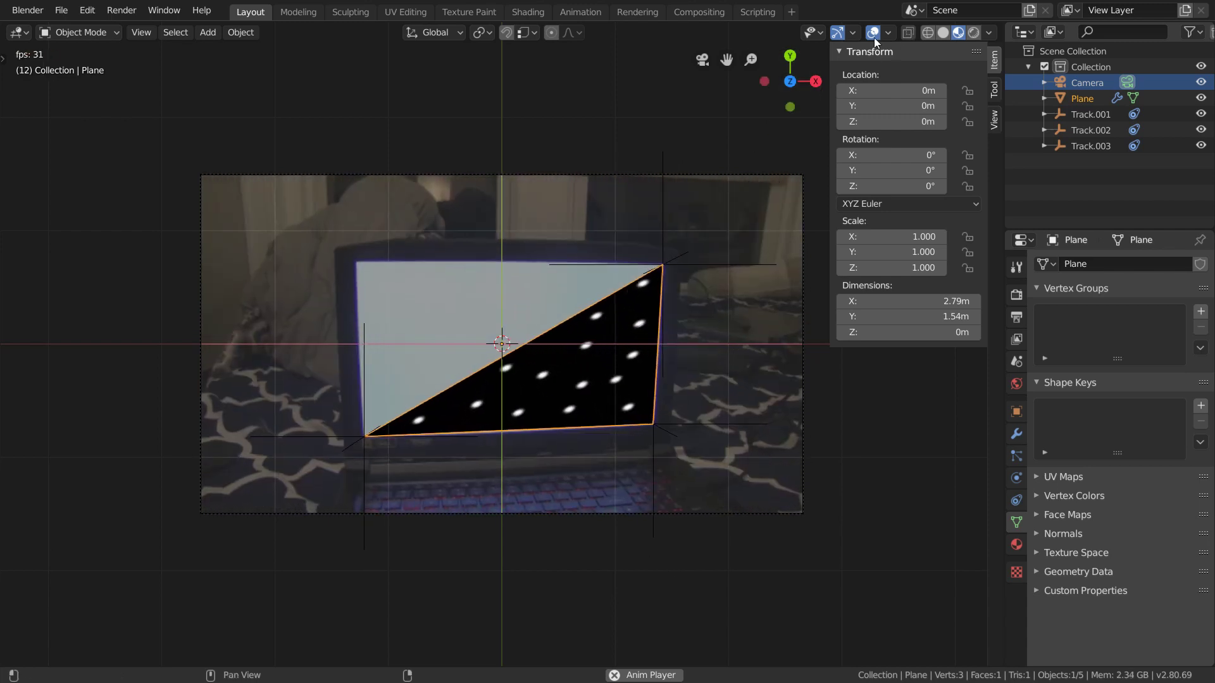
pyautogui.click(873, 33)
pyautogui.scroll(2, 716, 263)
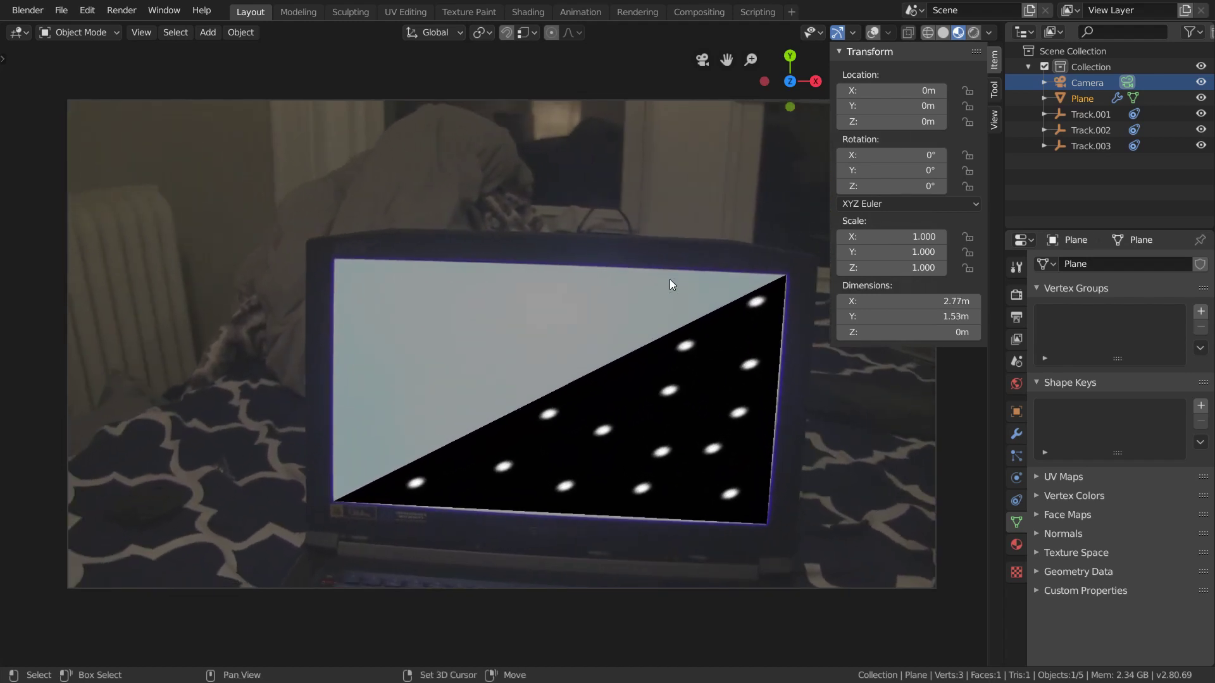
# Put the triangle in Edit Mode with the overlays shown again and edge selection active
pyautogui.press('Tab')
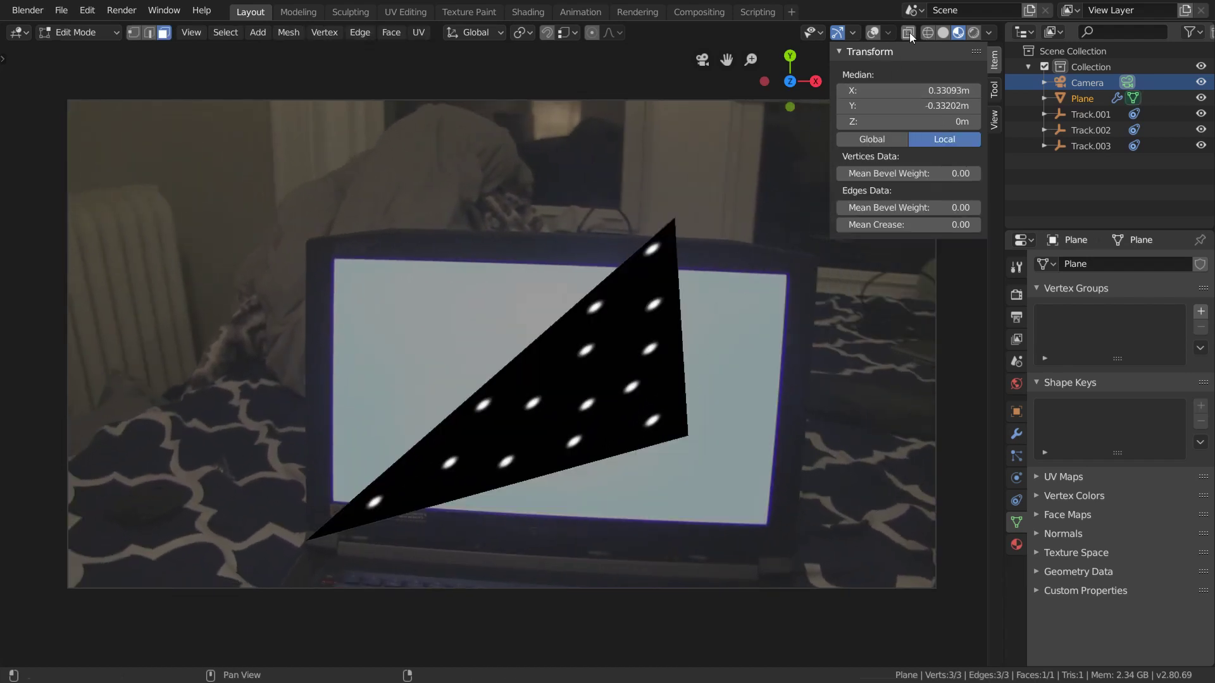
pyautogui.click(872, 32)
pyautogui.moveTo(633, 266); pyautogui.dragTo(611, 281, button='middle')
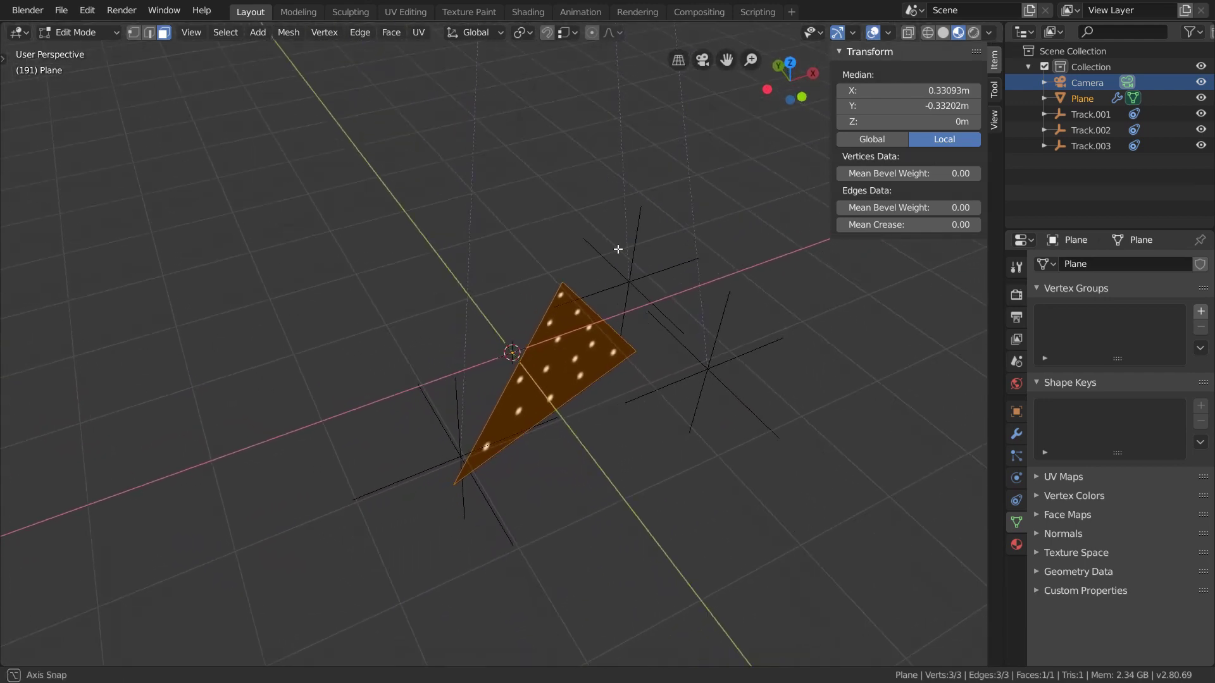
pyautogui.keyDown('shift'); pyautogui.moveTo(609, 403); pyautogui.dragTo(568, 347, button='middle'); pyautogui.keyUp('shift')
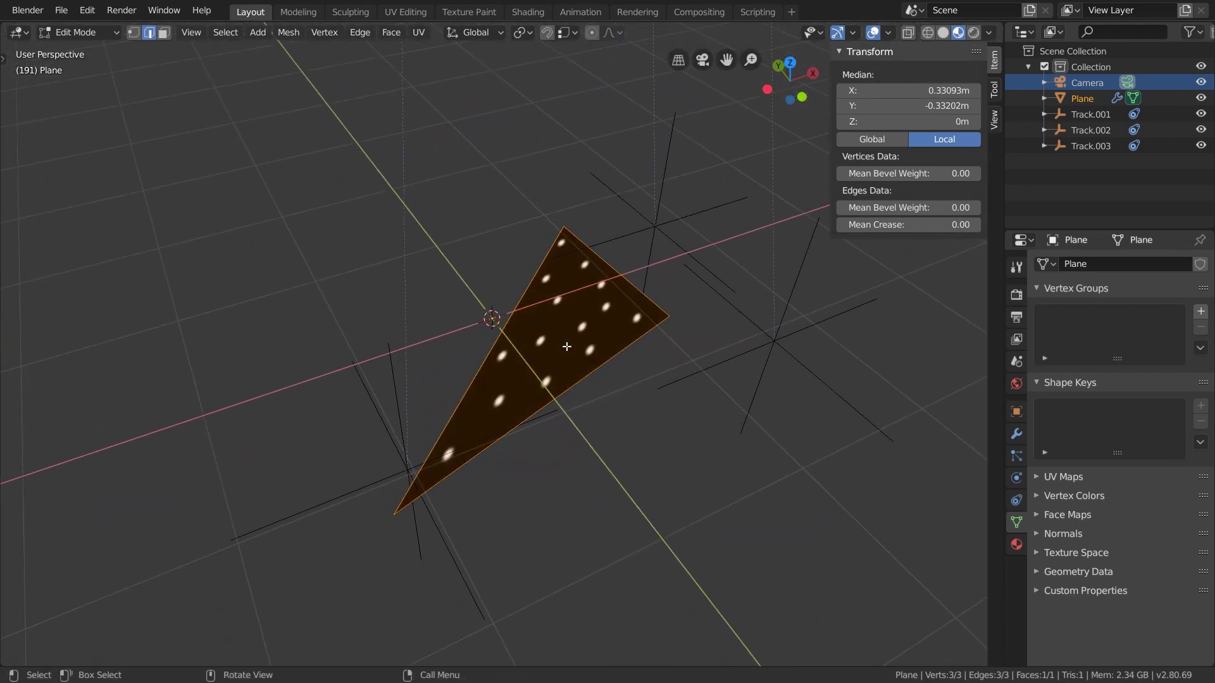
# Extrude the triangle's face in place and scale the extruded geometry outward
pyautogui.press('e')
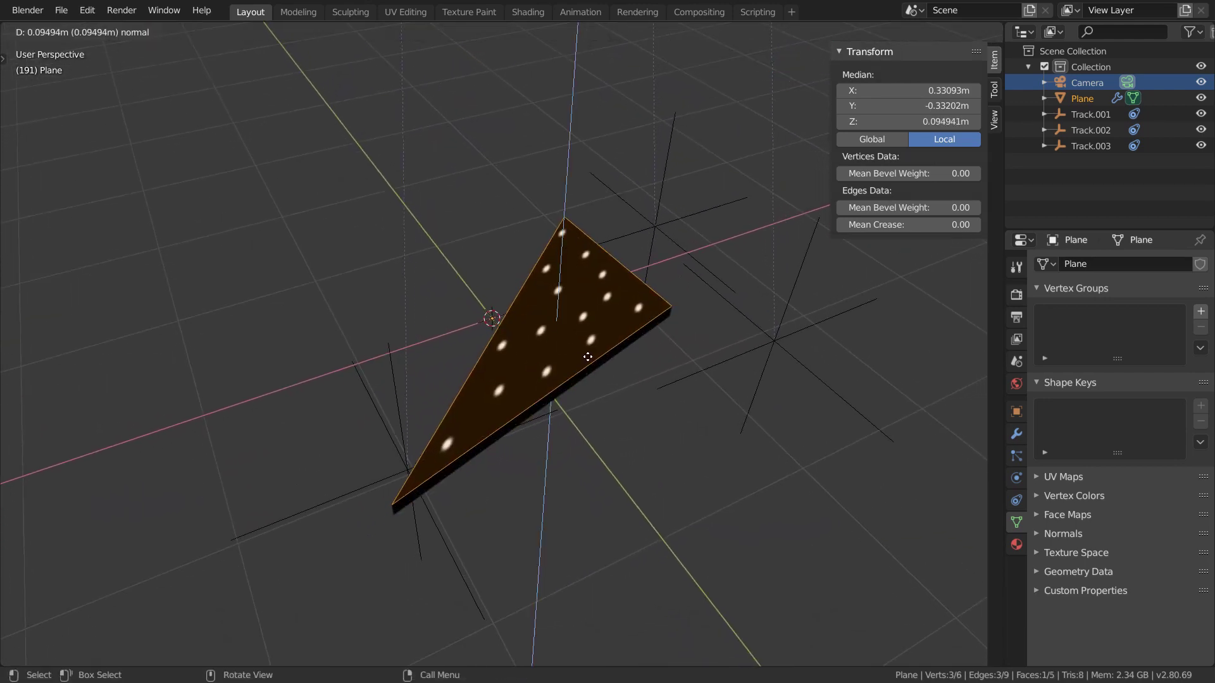
pyautogui.rightClick(645, 352)
pyautogui.press('s')
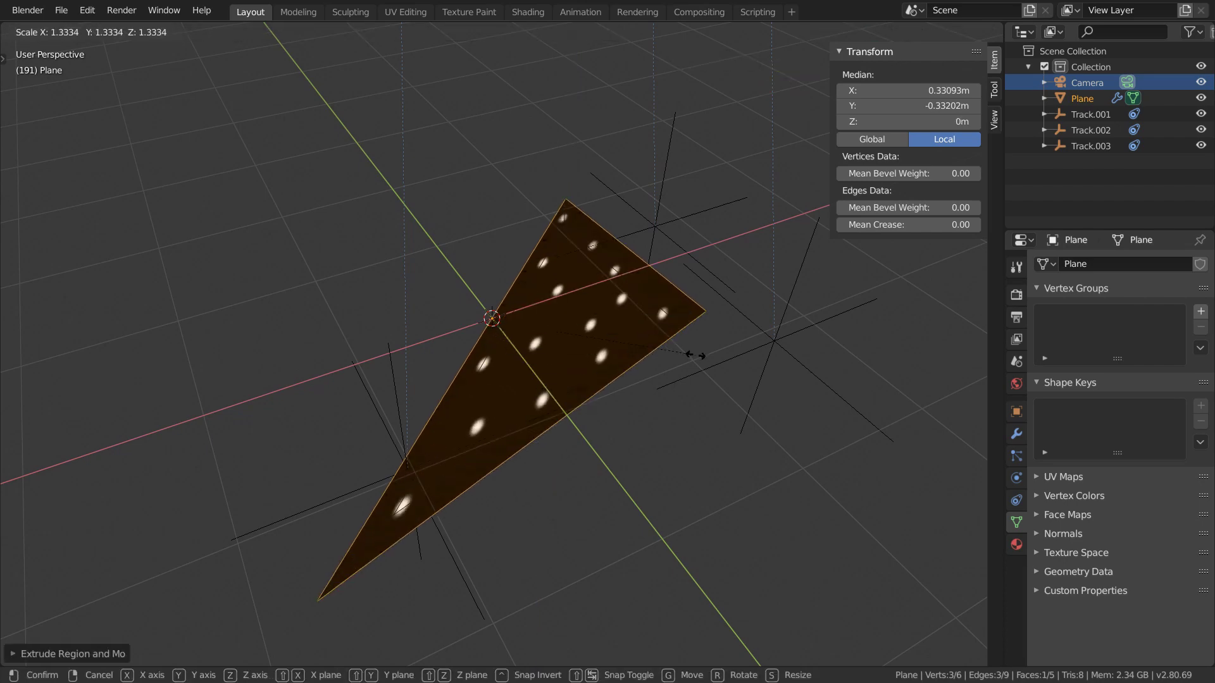